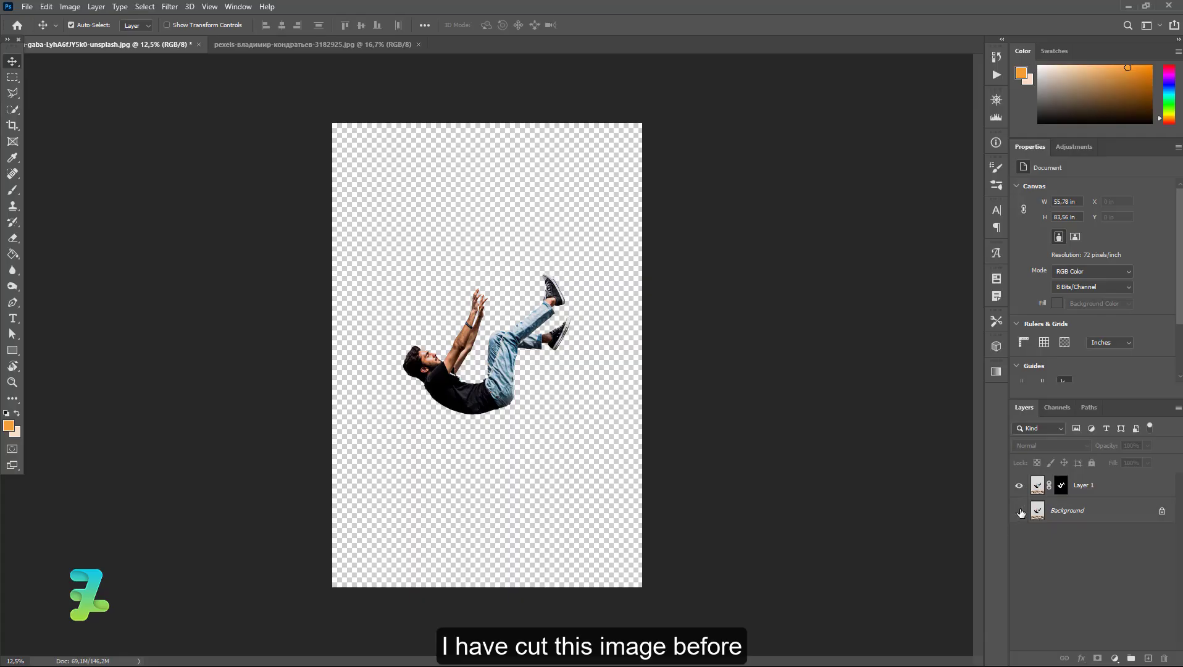
Show the Background layer so the original photo appears behind the cut-out man.
click(1019, 511)
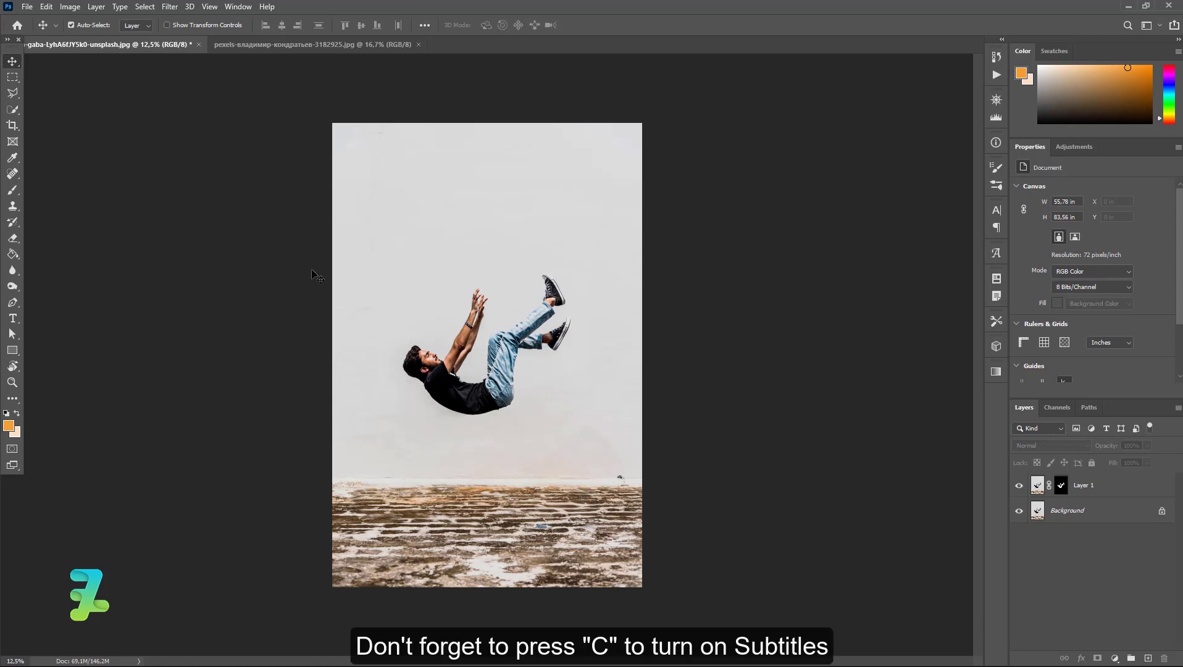
Hide the original background, select the cut-out man layer and float the mountain document.
click(1020, 512)
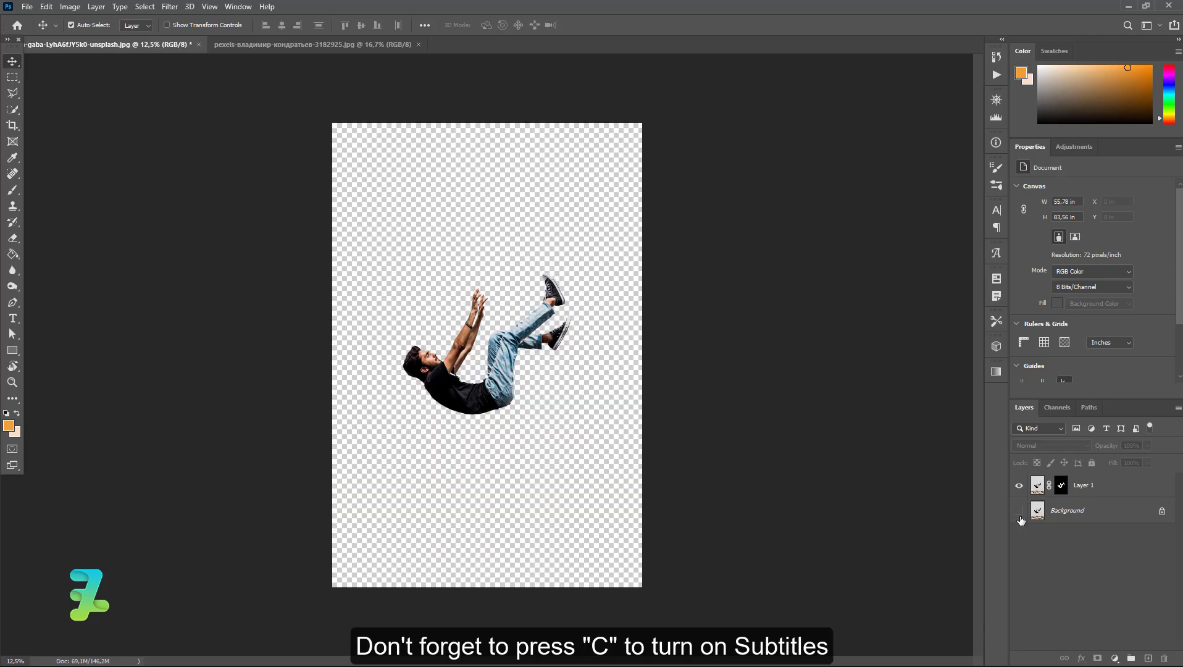
click(1036, 493)
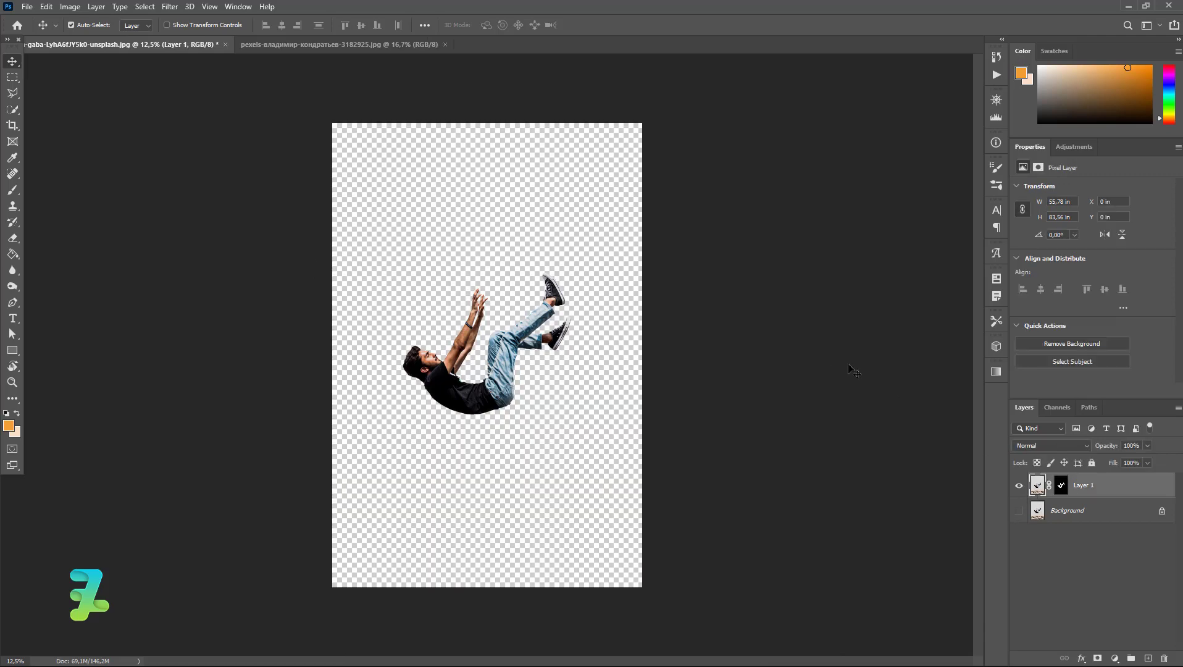
right_click(335, 51)
click(377, 115)
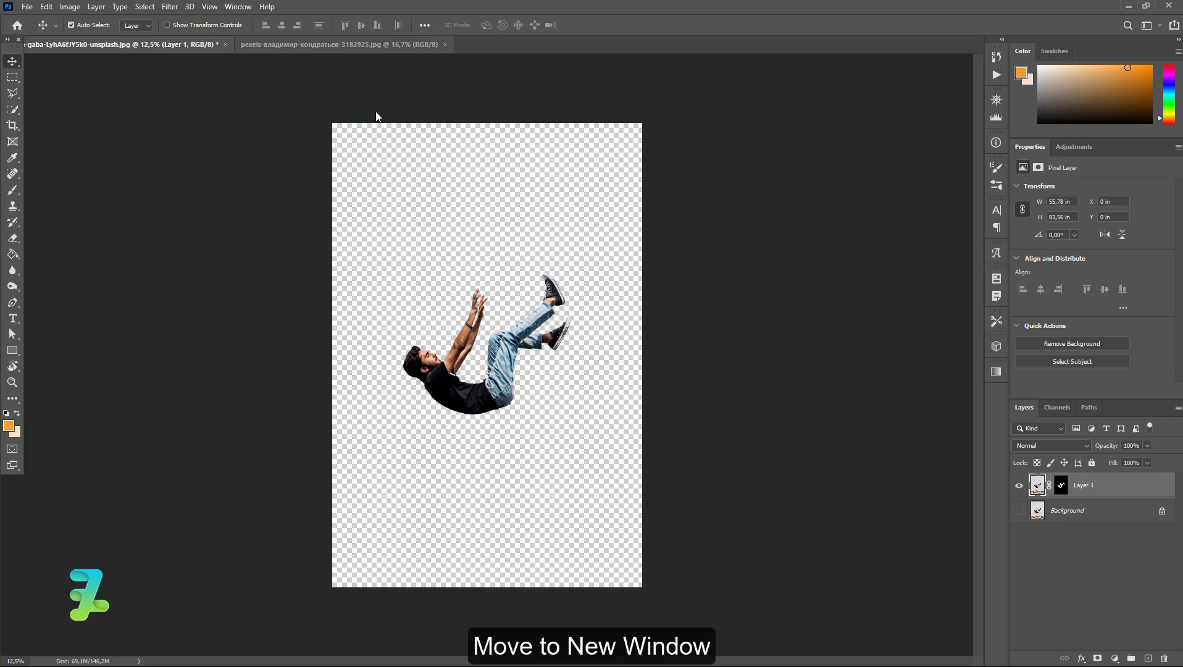
mouse_move(94, 50)
mouse_down()
mouse_move(285, 51)
mouse_move(246, 51)
mouse_up()
Drag the cut-out man onto the mountain photo, re-dock the tabs and move him up-right.
right_click(186, 45)
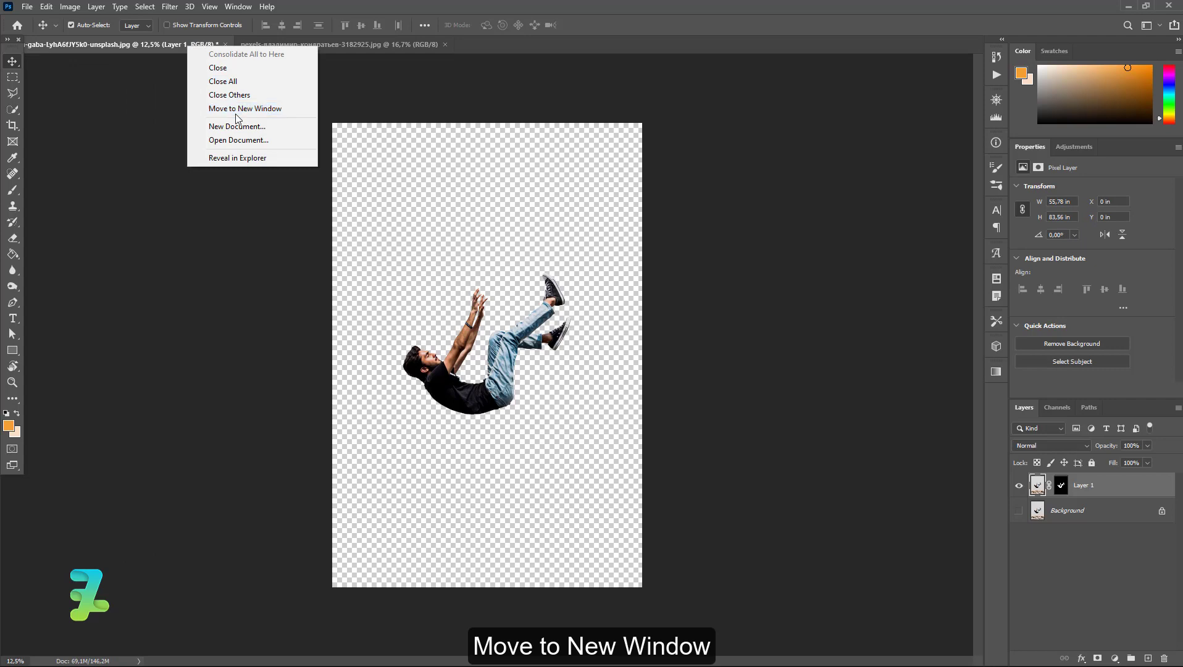
click(236, 111)
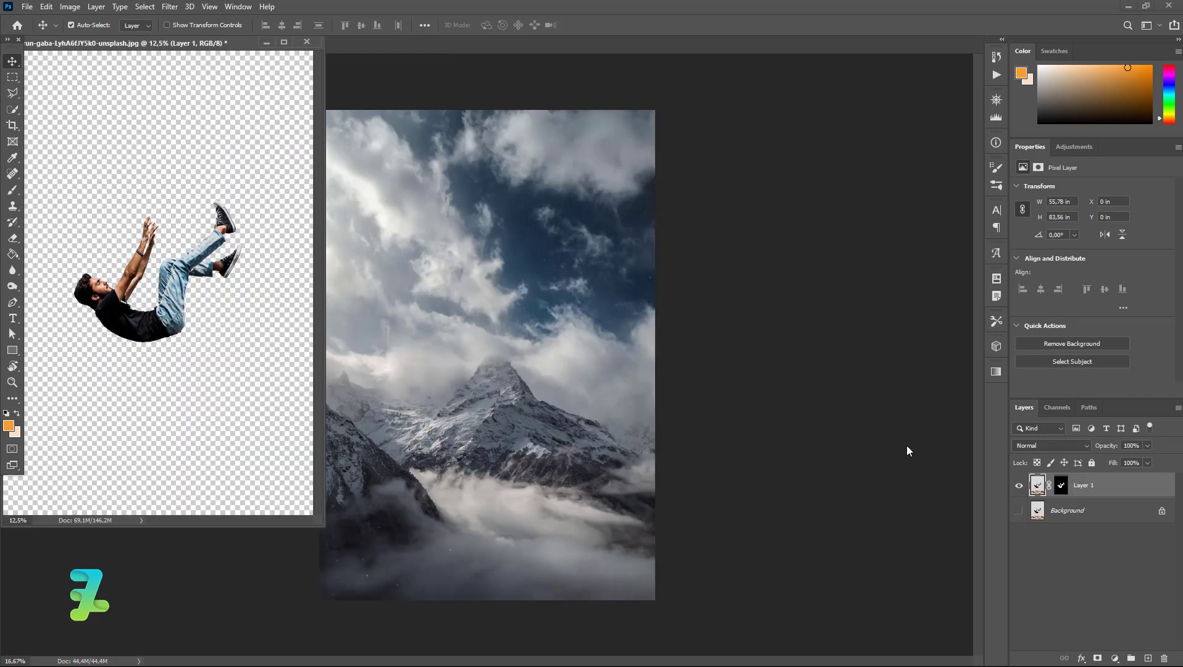
drag(1038, 486, 478, 361)
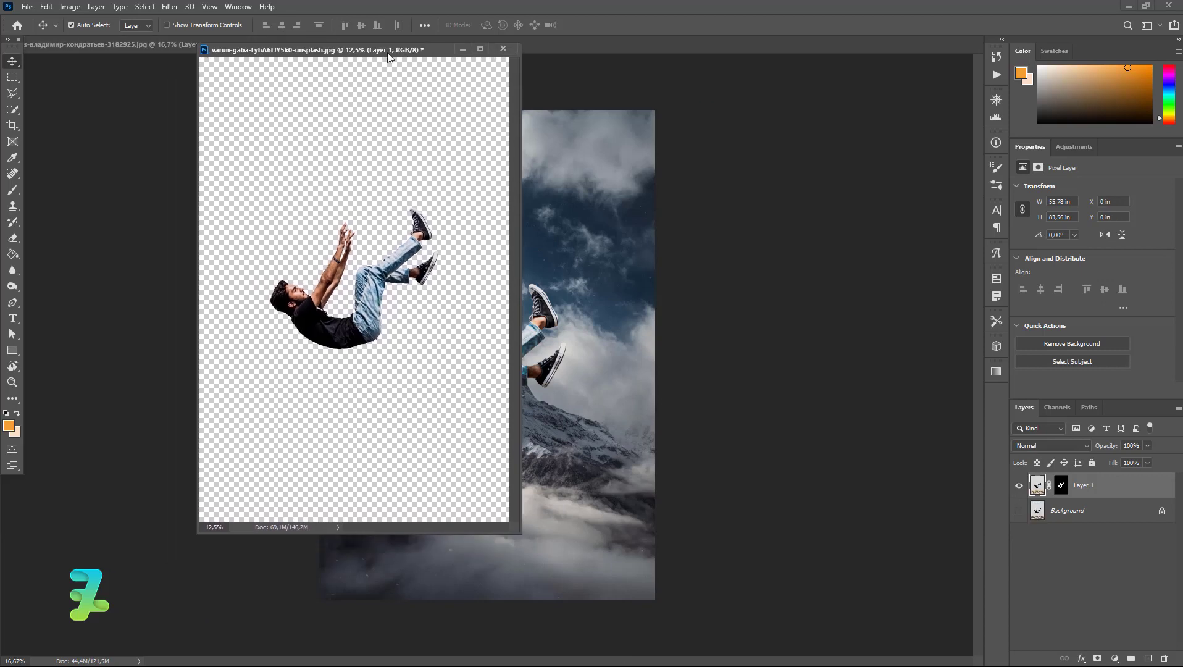
drag(190, 47, 339, 53)
click(169, 50)
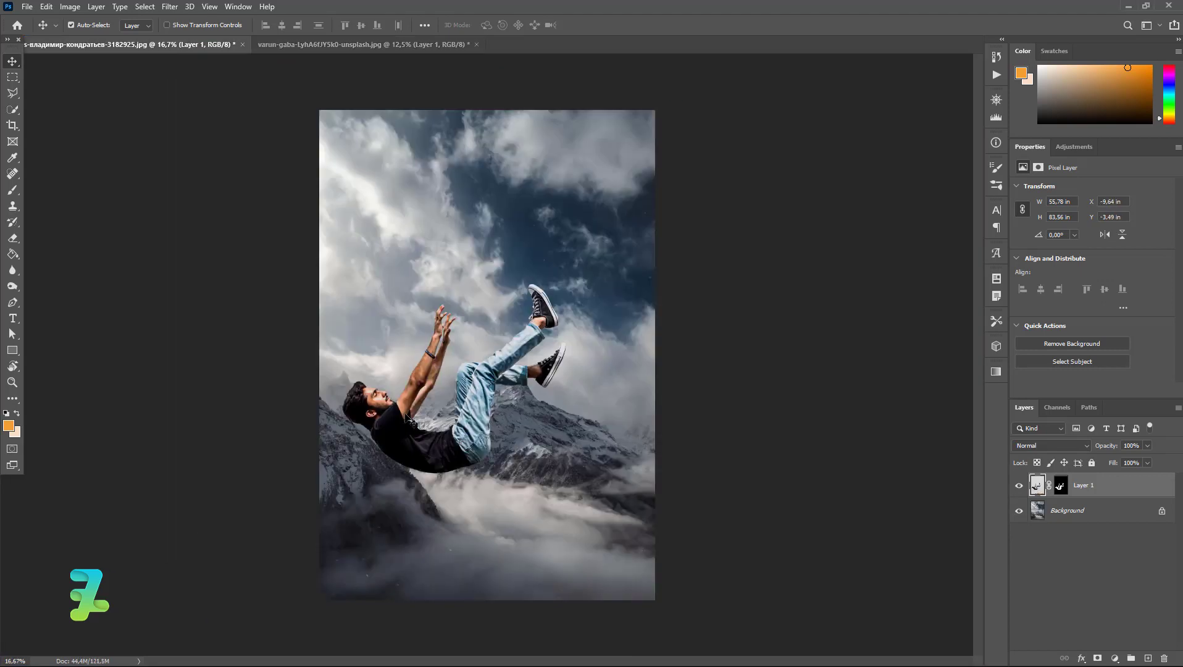
drag(406, 421, 493, 406)
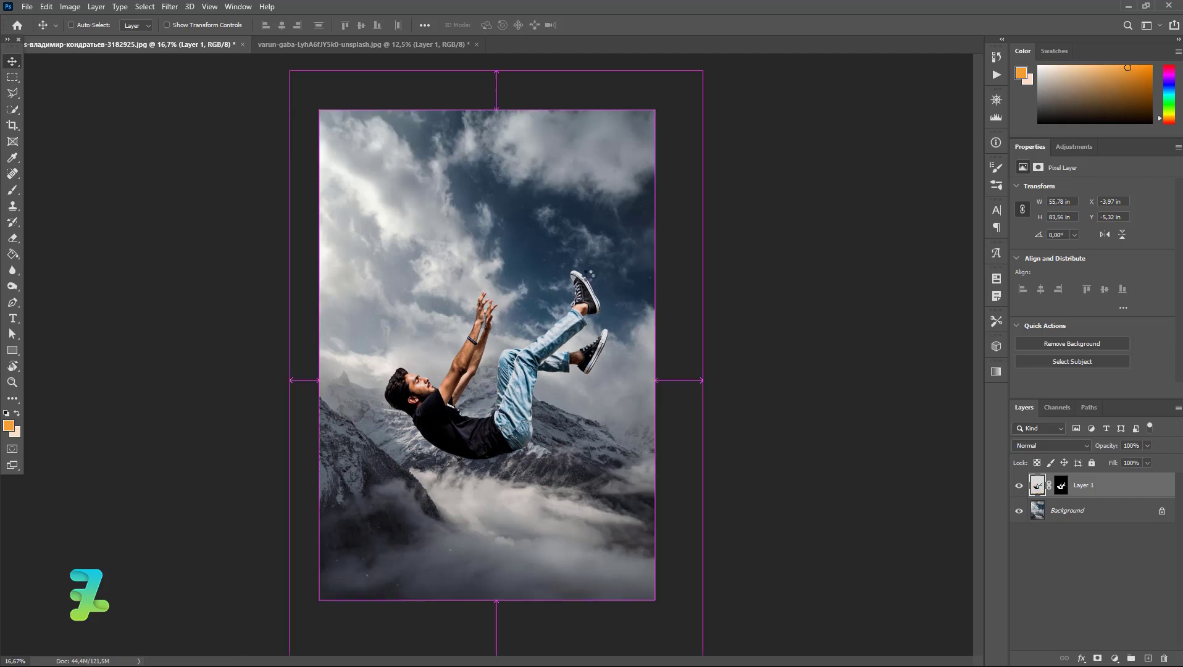
Free-transform the falling man down to about 40% and move him lower.
key(t)
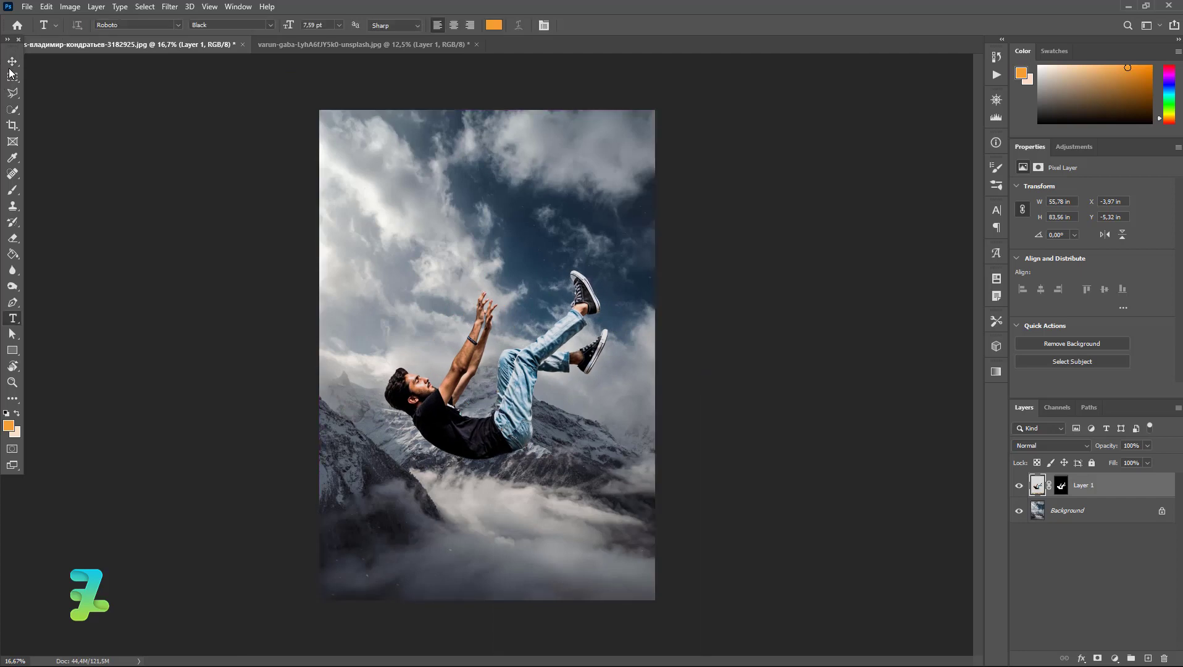
click(12, 62)
key(ctrl+t)
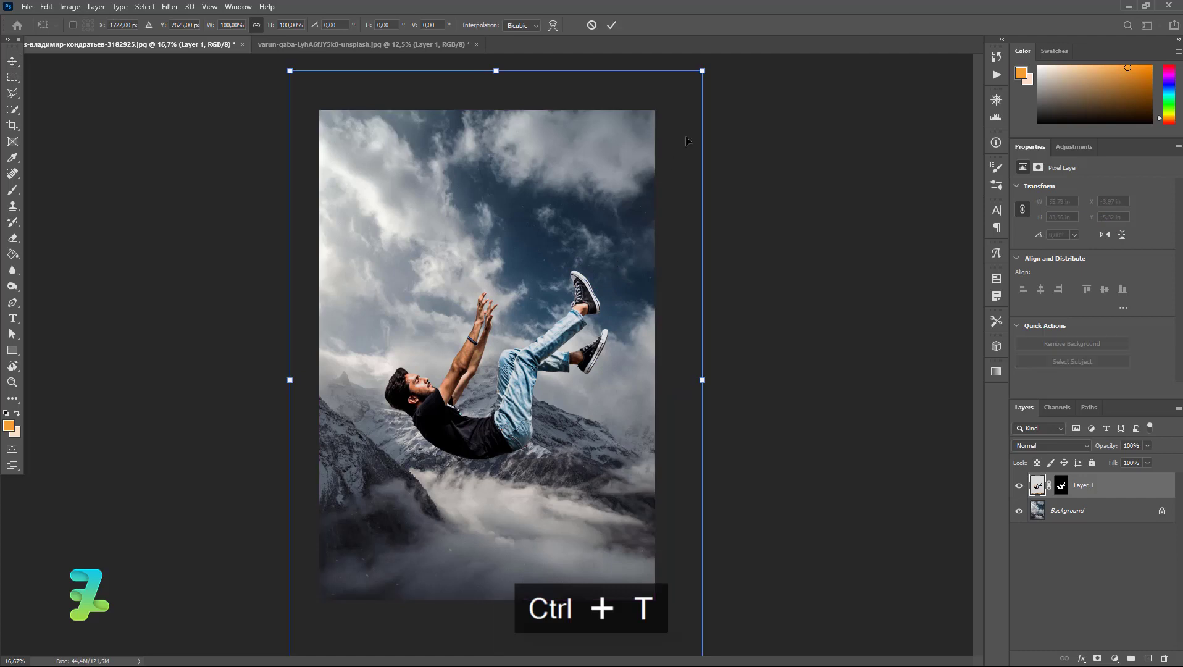
drag(709, 68, 593, 264)
drag(502, 358, 504, 413)
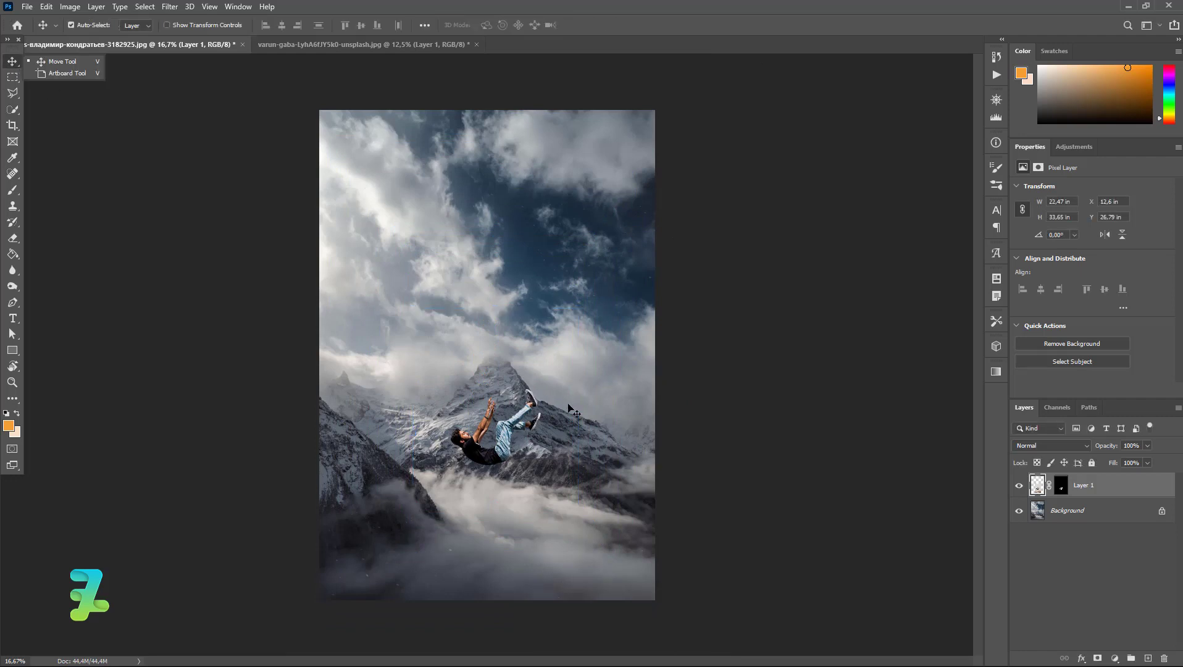
Centre the man horizontally on the canvas, then select the Background layer.
key(ctrl+a)
click(284, 24)
key(ctrl+d)
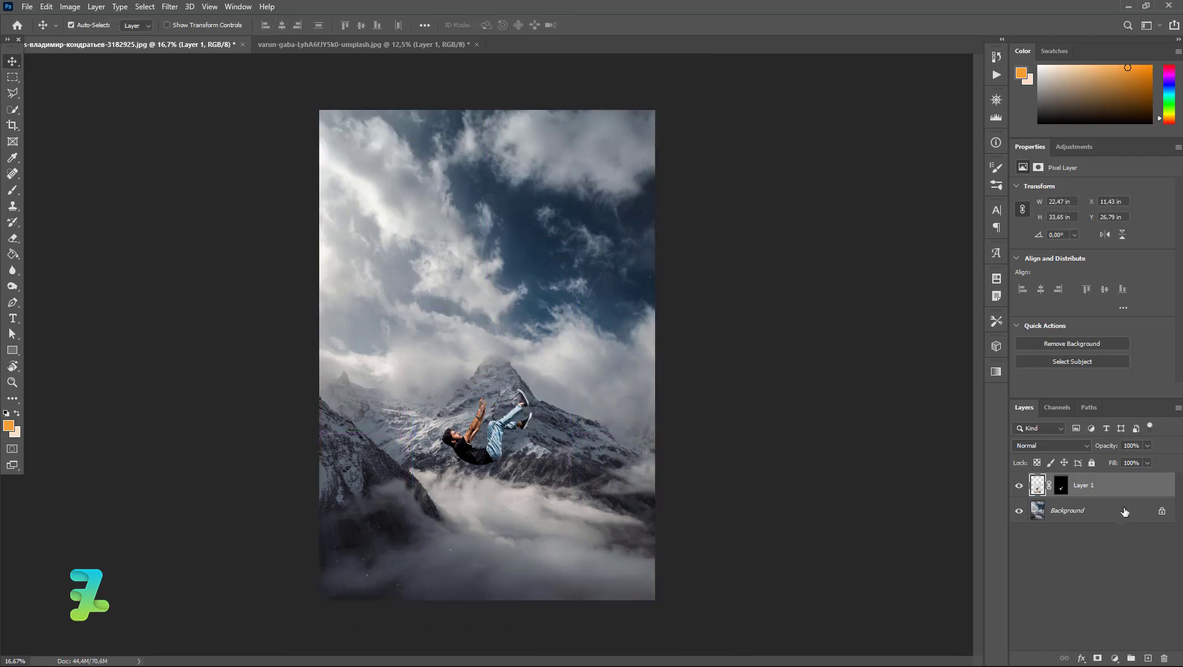
click(1093, 510)
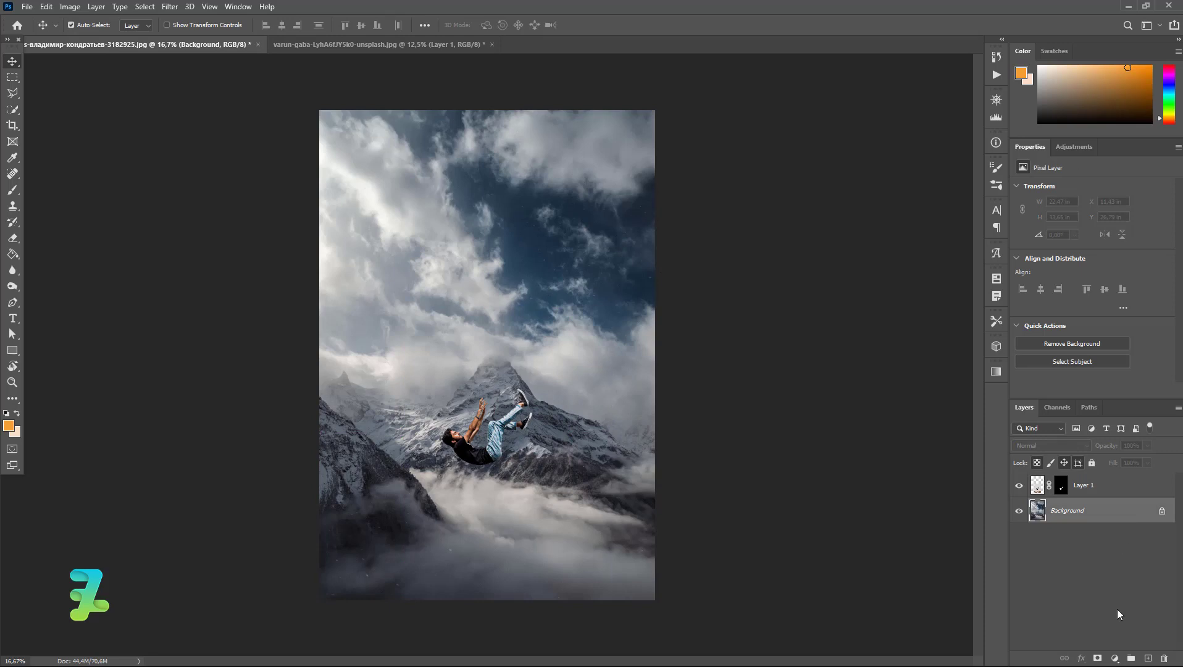
Add a black #000000 Solid Color fill layer above the mountain and select its mask.
click(1114, 659)
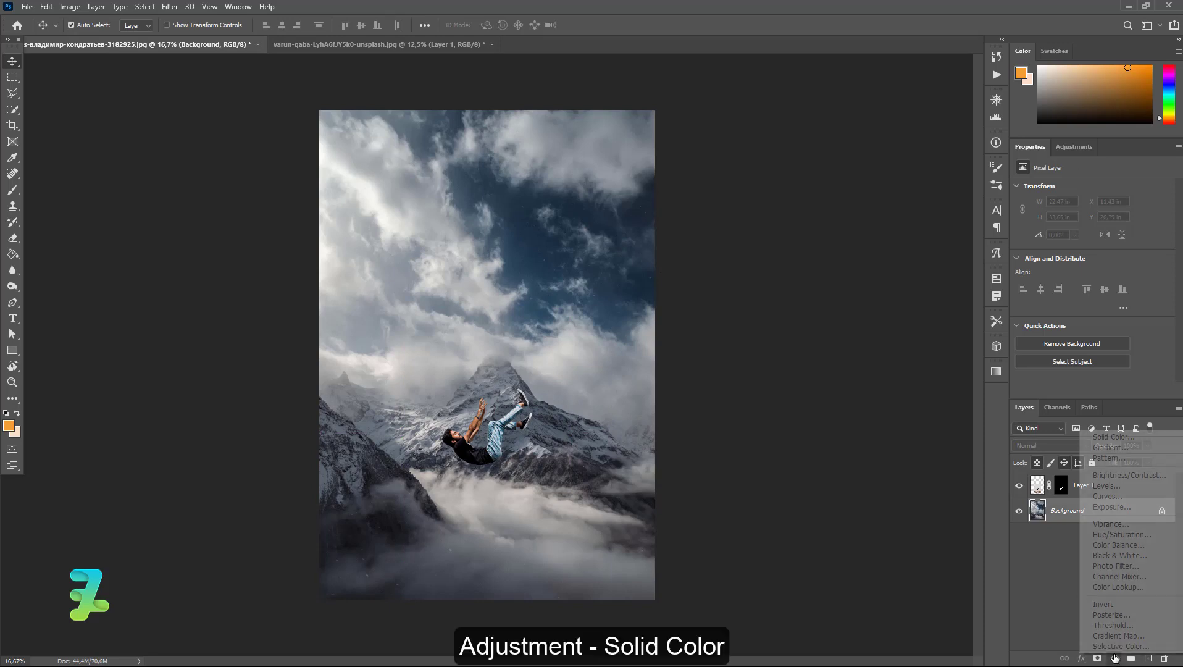
click(1084, 436)
text(282828)
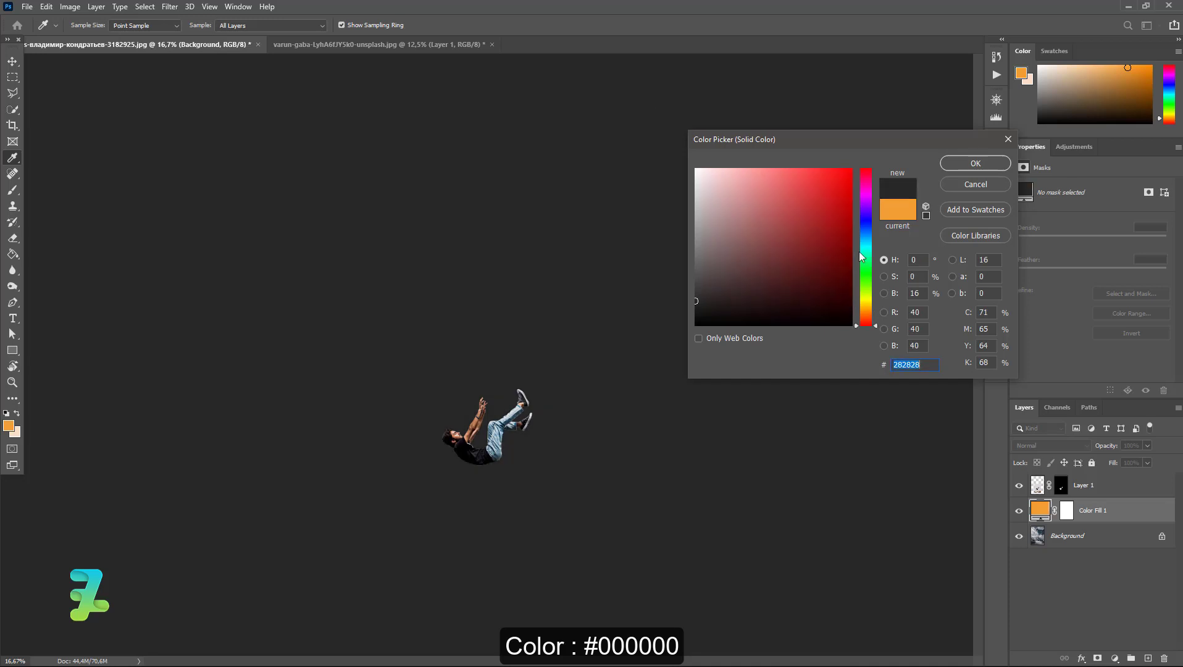
click(668, 347)
click(701, 327)
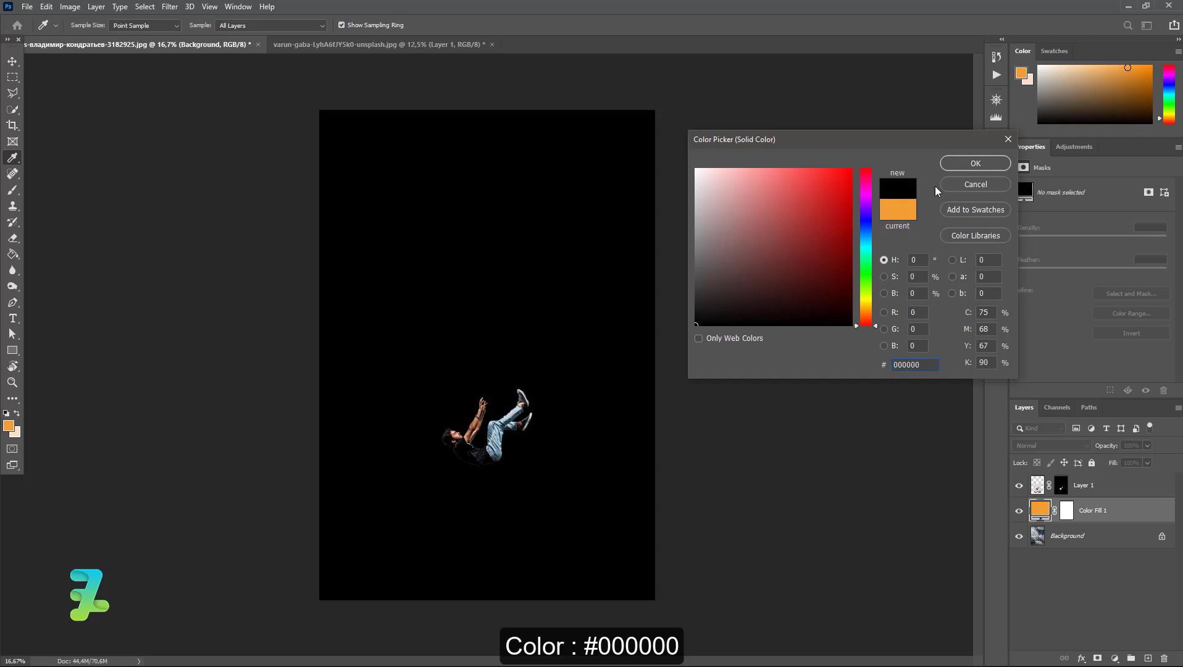
click(946, 164)
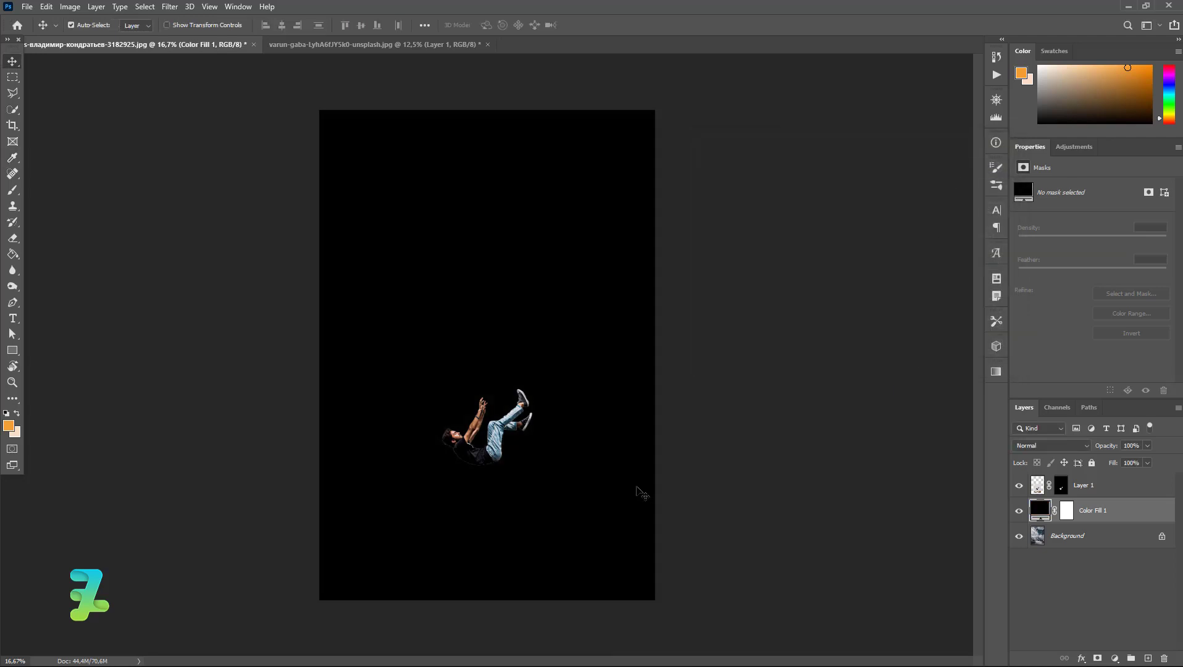
click(1068, 508)
click(9, 426)
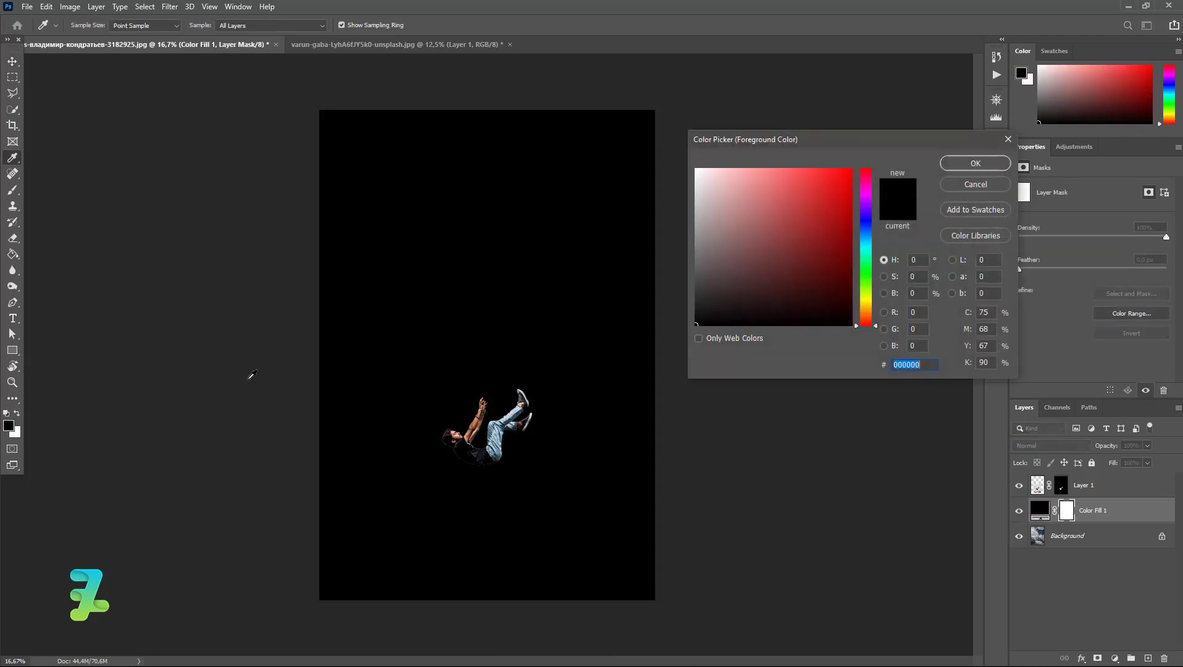
Set black as the painting colour and choose a powder brush preset.
click(967, 165)
click(14, 193)
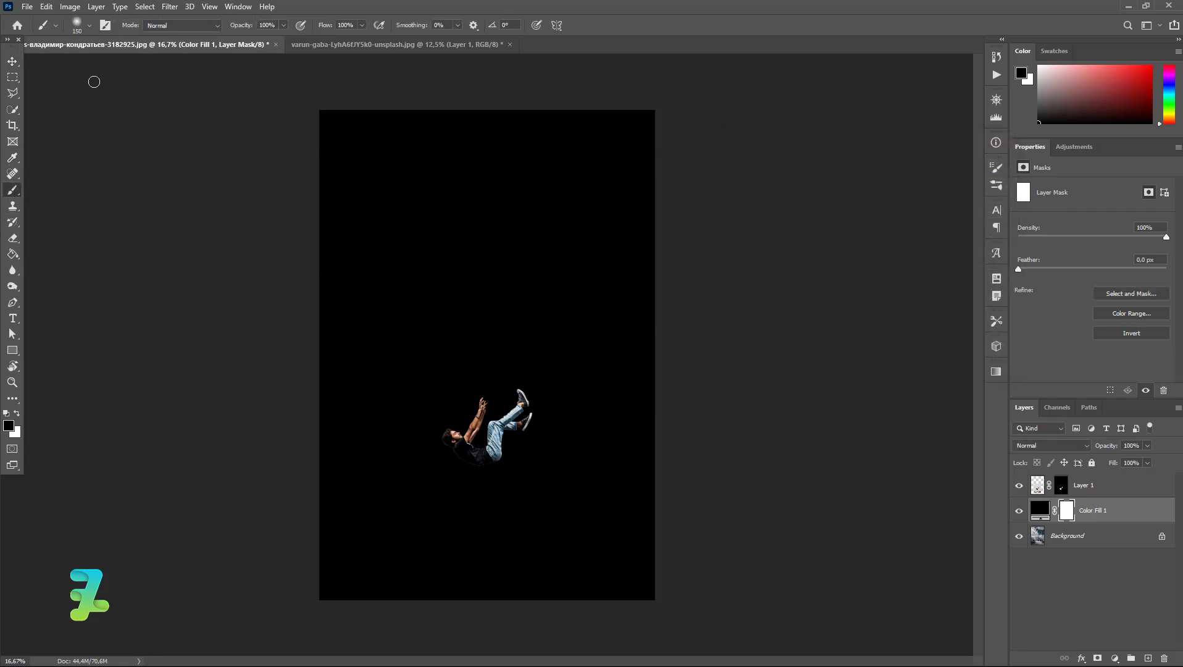
click(89, 27)
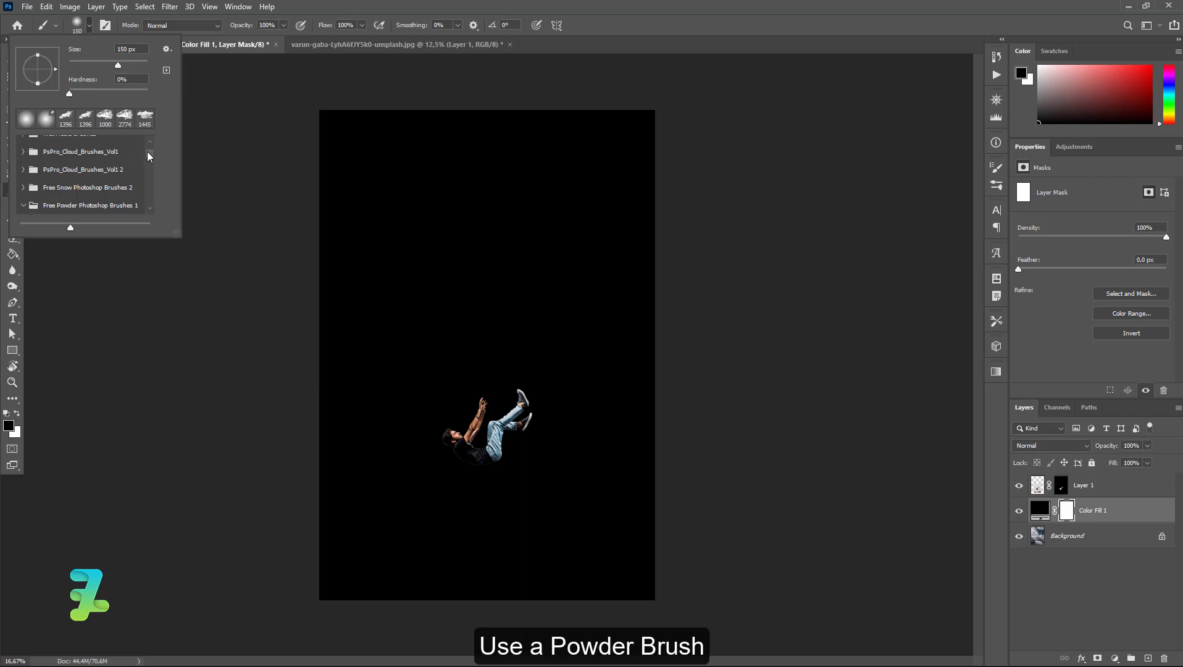
scroll(148, 157, down, 3)
scroll(148, 157, down, 2)
double_click(117, 176)
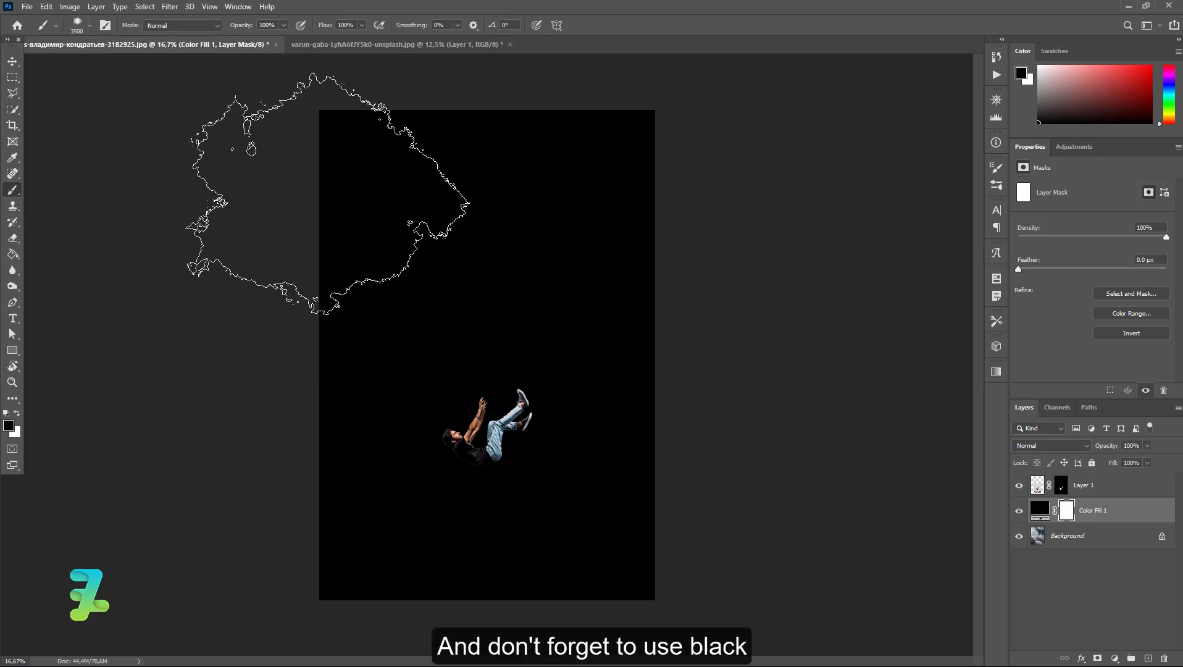
Stamp a smaller cloud-shaped reveal near the top of the fill mask.
drag(503, 152, 491, 219)
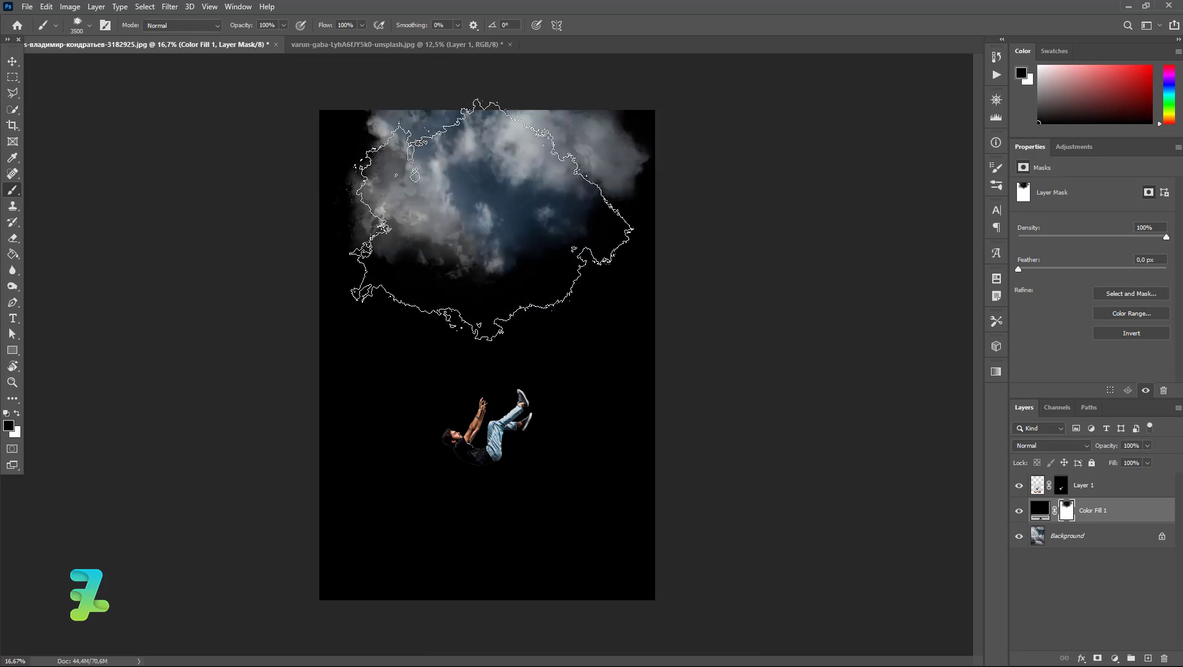
key(ctrl+z)
click(508, 185)
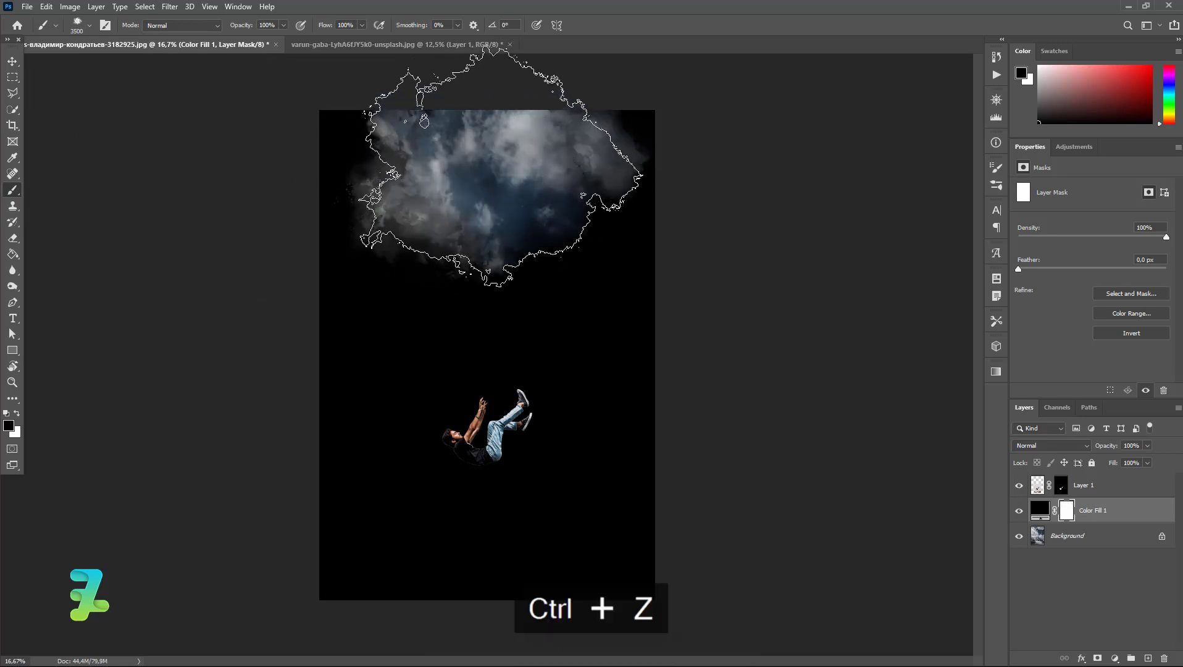
key(ctrl+z)
key(bracketleft)
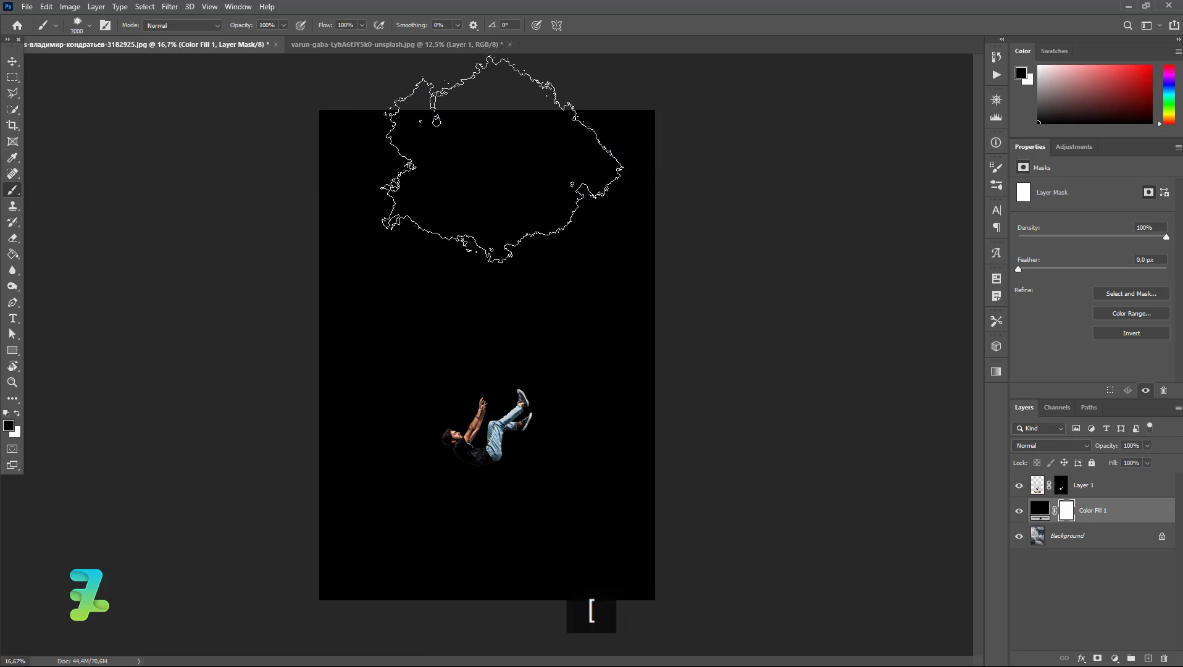
key(bracketleft)
key(bracketleft)
key(bracketleft)
key(bracketleft)
key(bracketleft)
key(bracketleft)
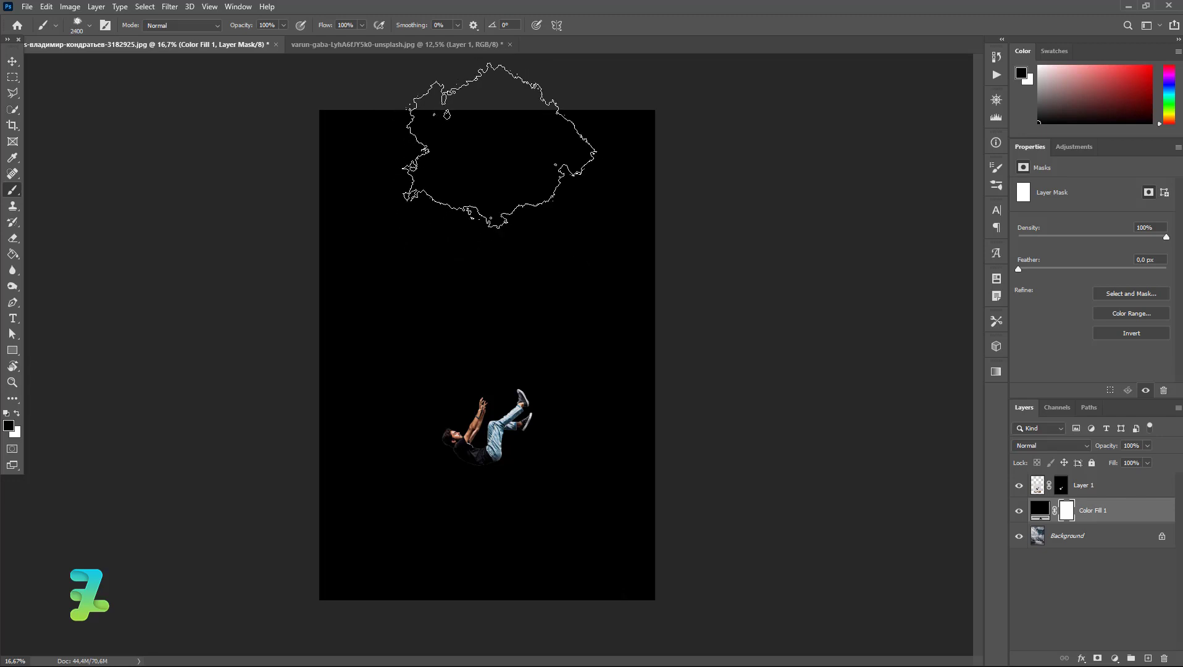
click(499, 145)
Switch to another smaller powder brush and stamp a cloud shape mid-column.
click(90, 26)
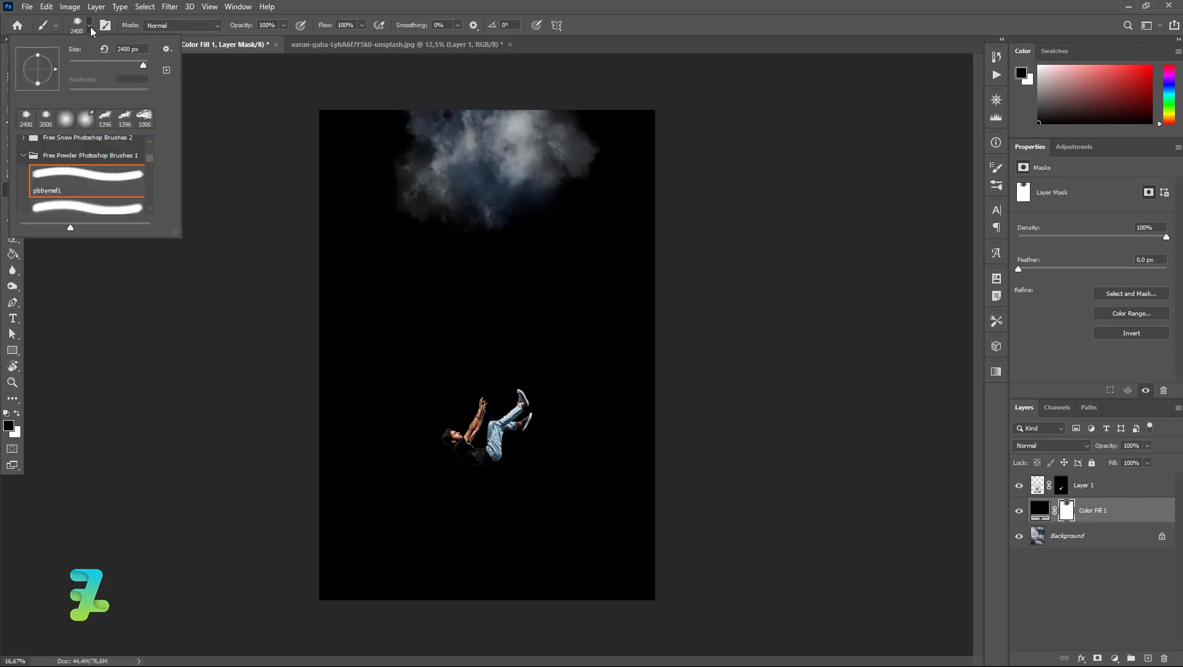
double_click(90, 206)
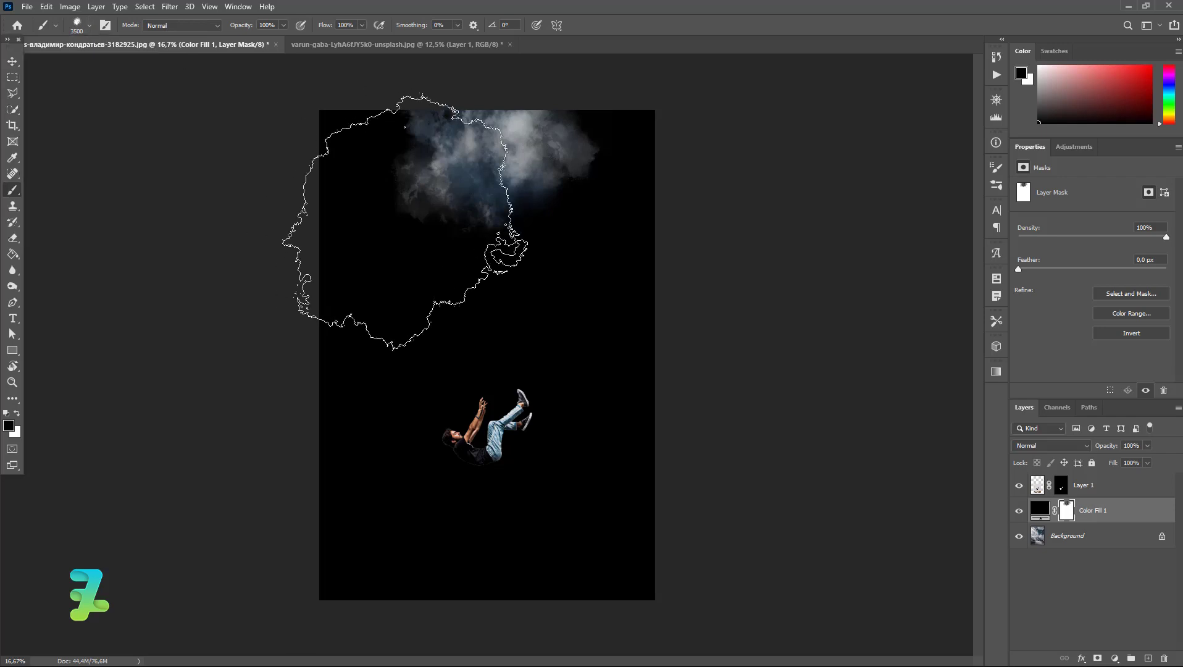
key(bracketleft)
key(bracketleft)
key(bracketleft)
key(bracketleft)
key(bracketleft)
click(496, 262)
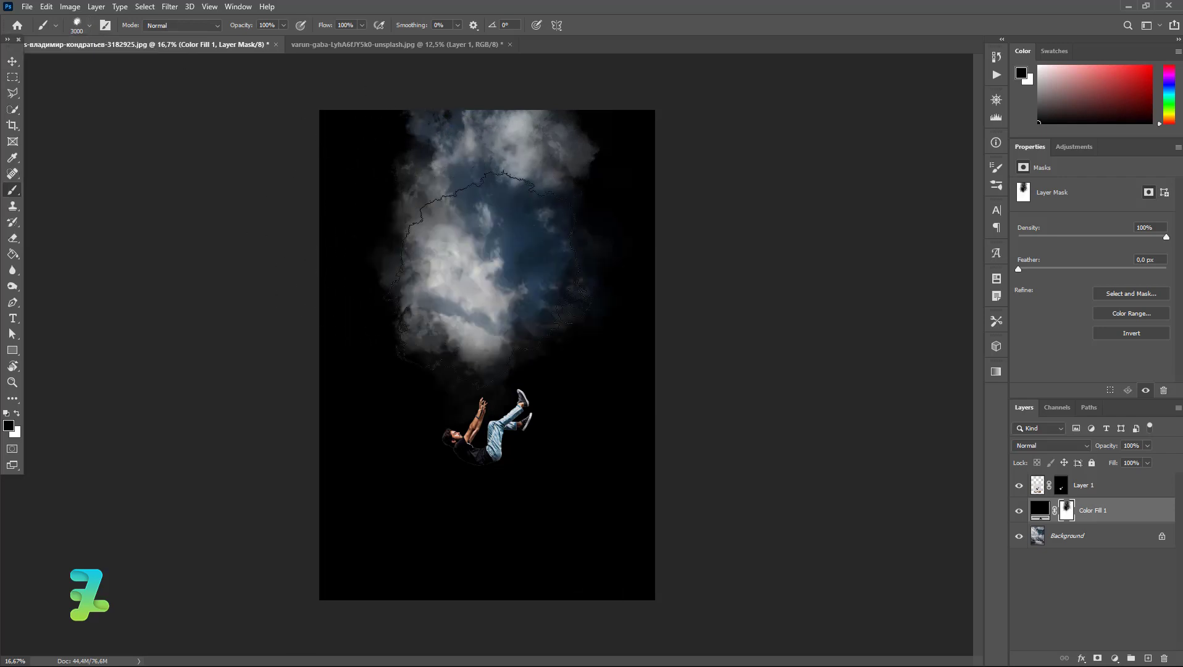
Pick another powder brush and reveal the mountain around the falling man.
click(91, 26)
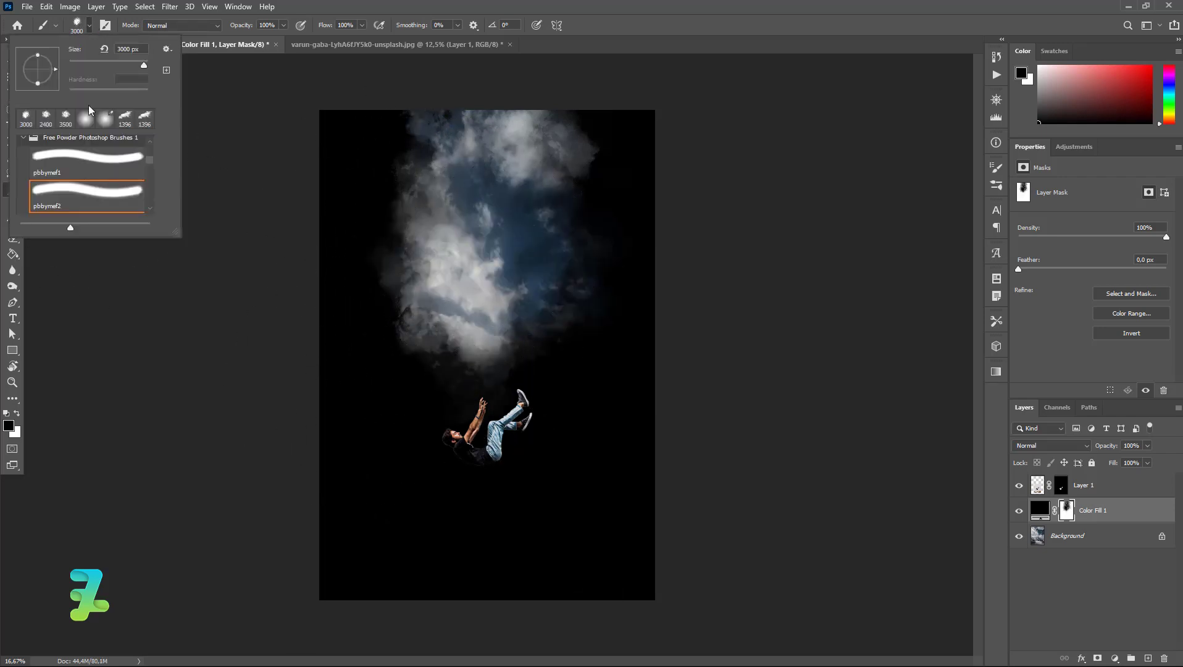
scroll(149, 214, down, 1)
click(131, 210)
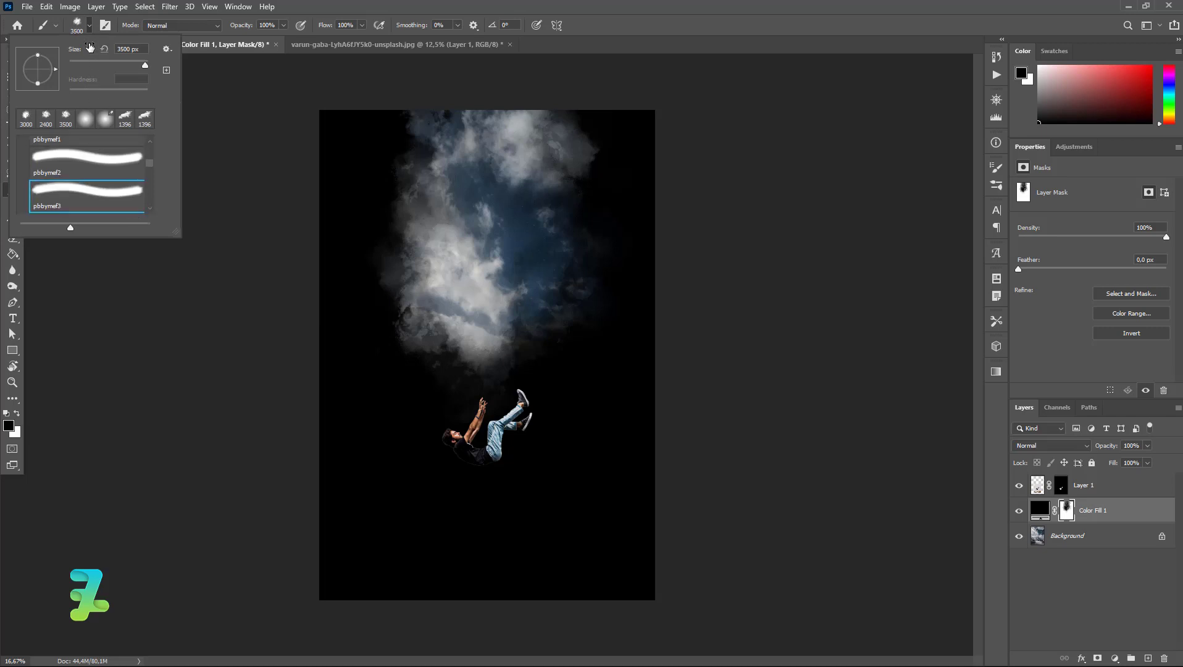
click(90, 26)
click(497, 413)
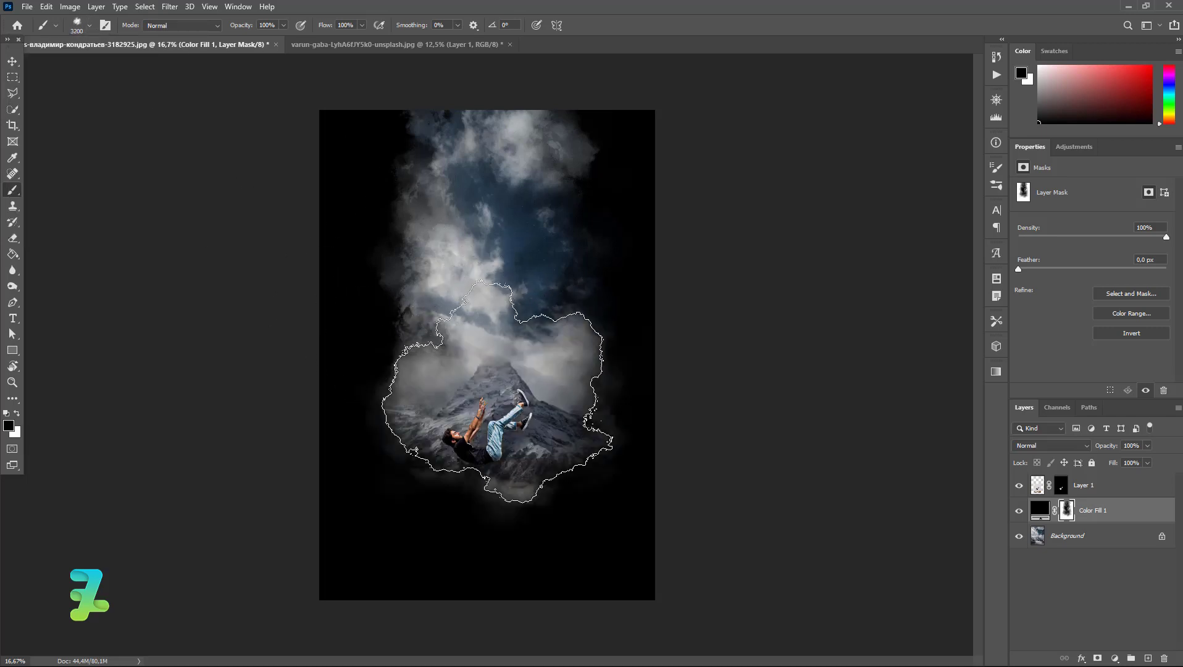
With a smaller powder brush, reveal clouds around the man, undoing a stray low stroke.
key(bracketleft)
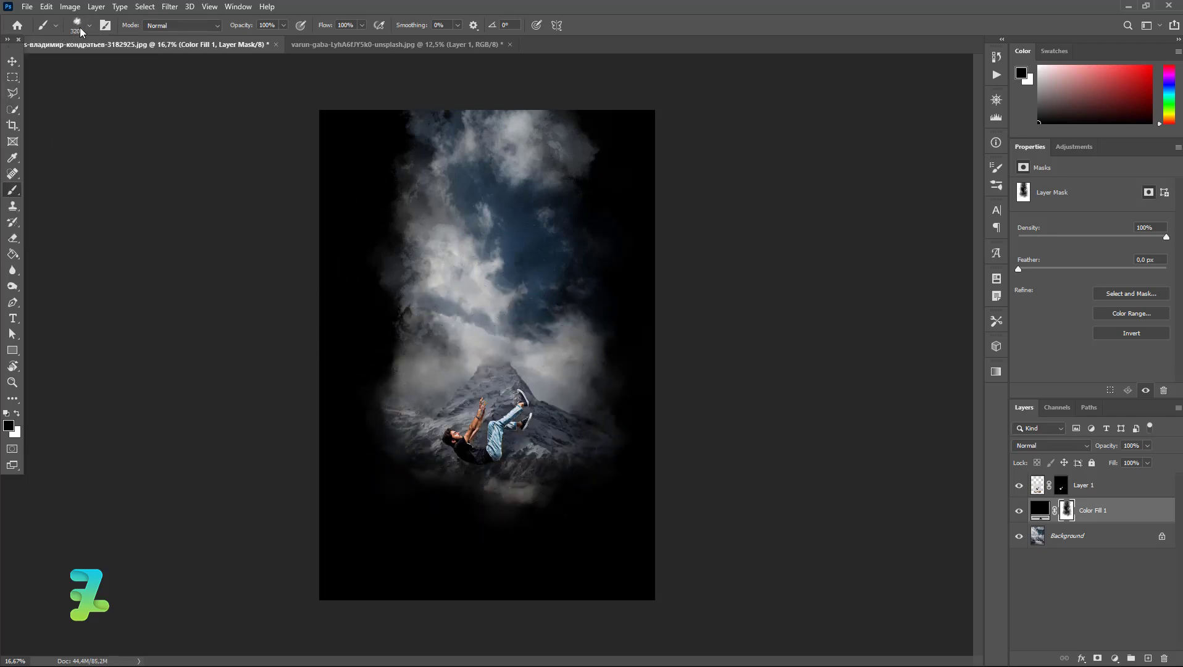
click(81, 32)
scroll(153, 210, down, 1)
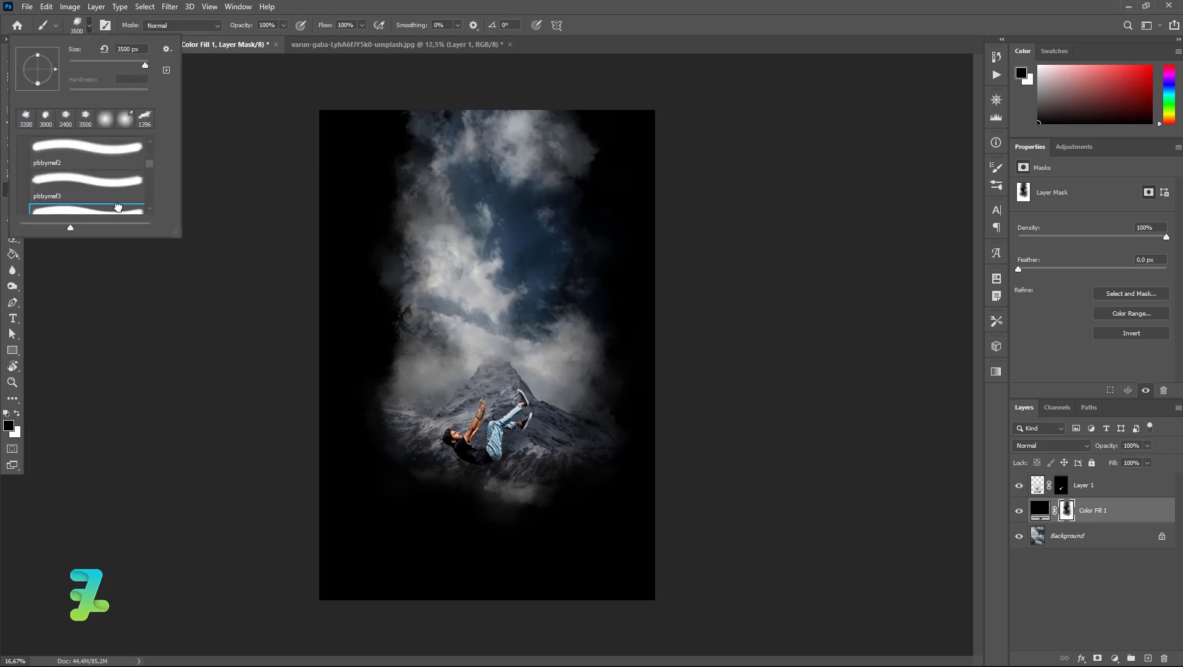
click(117, 207)
key(Return)
key(bracketleft)
key(bracketleft)
key(bracketleft)
key(bracketleft)
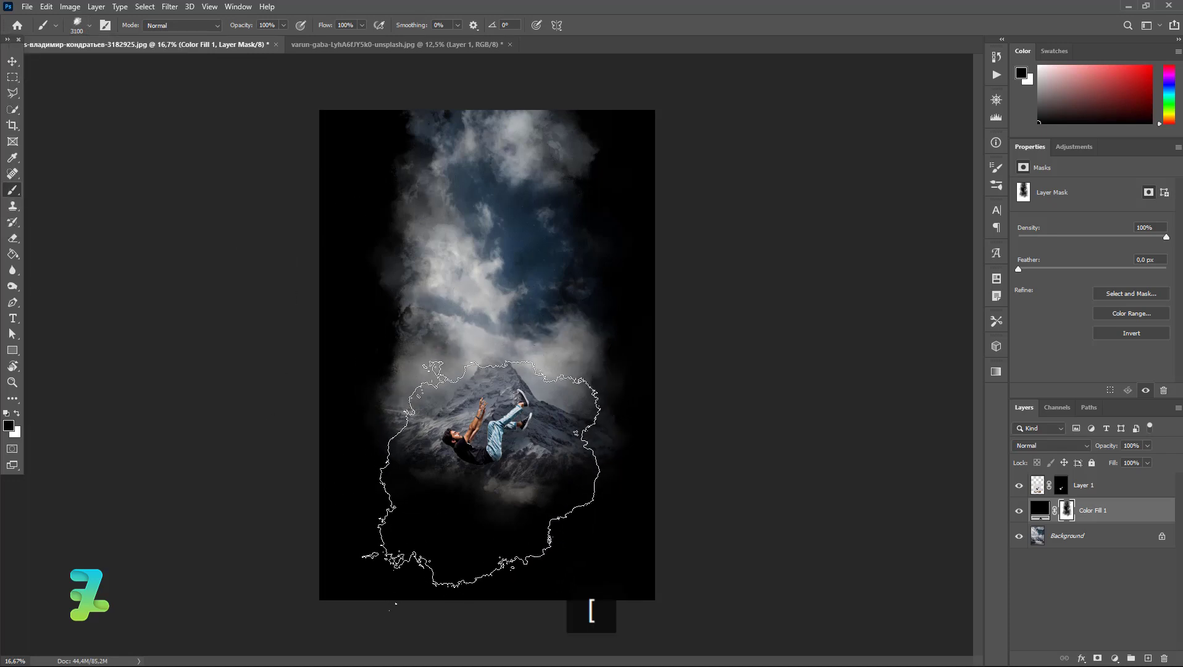
click(488, 522)
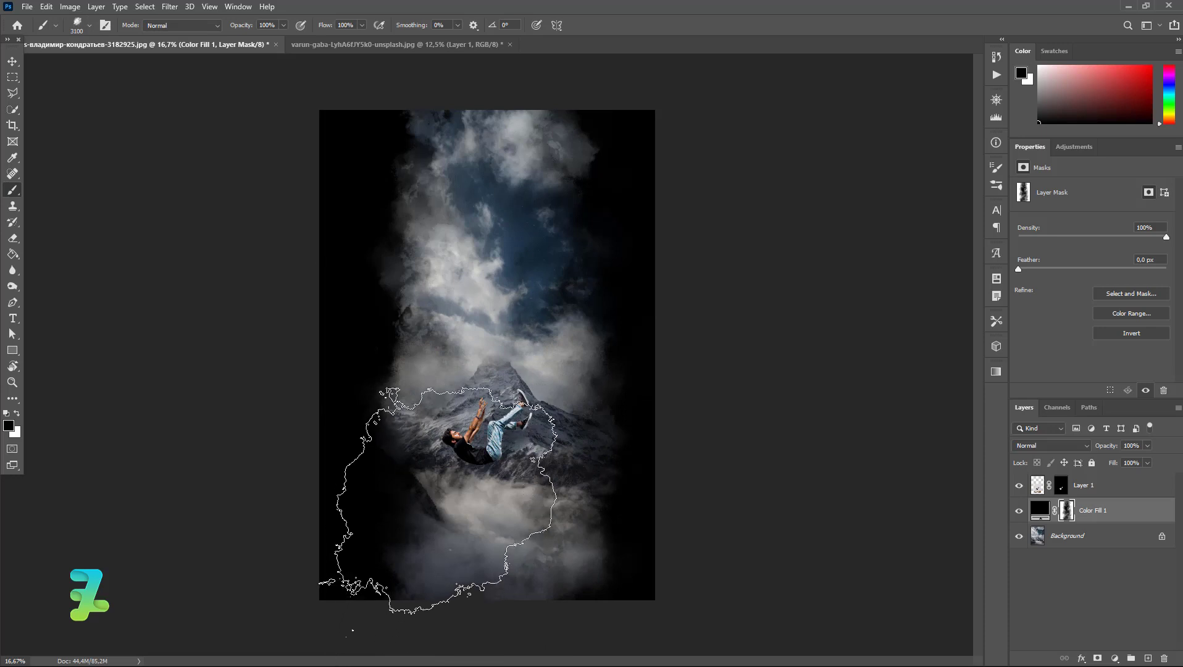
key(ctrl+z)
click(494, 426)
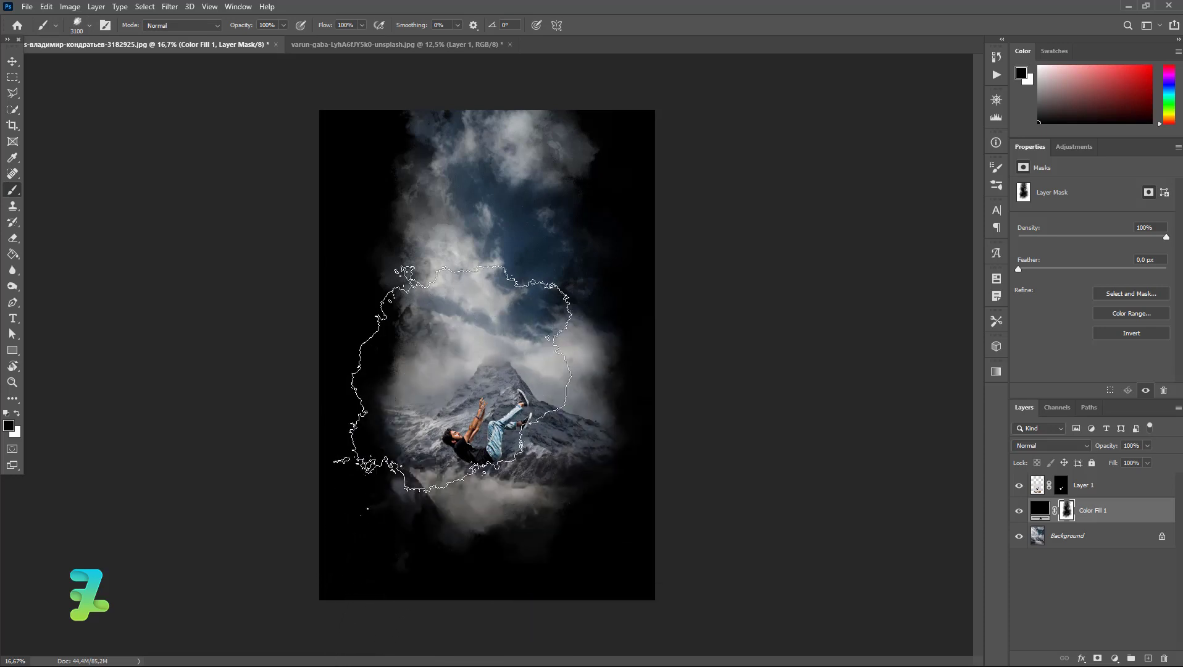
Choose another powder brush preset.
click(88, 27)
scroll(126, 210, down, 2)
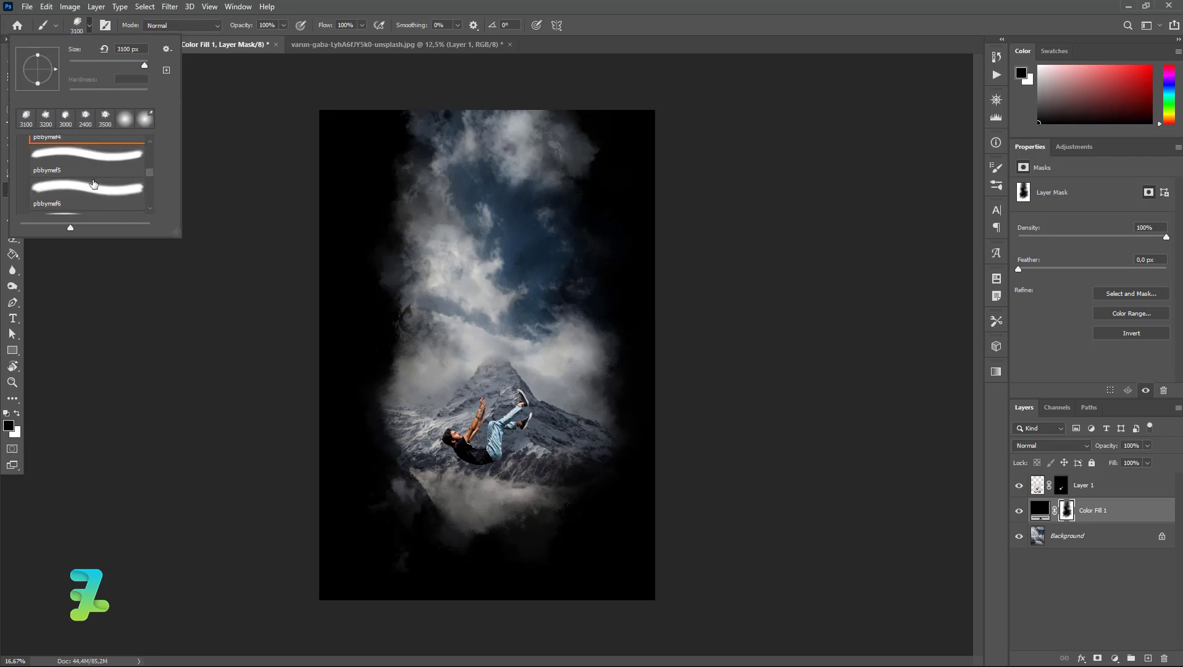
click(92, 24)
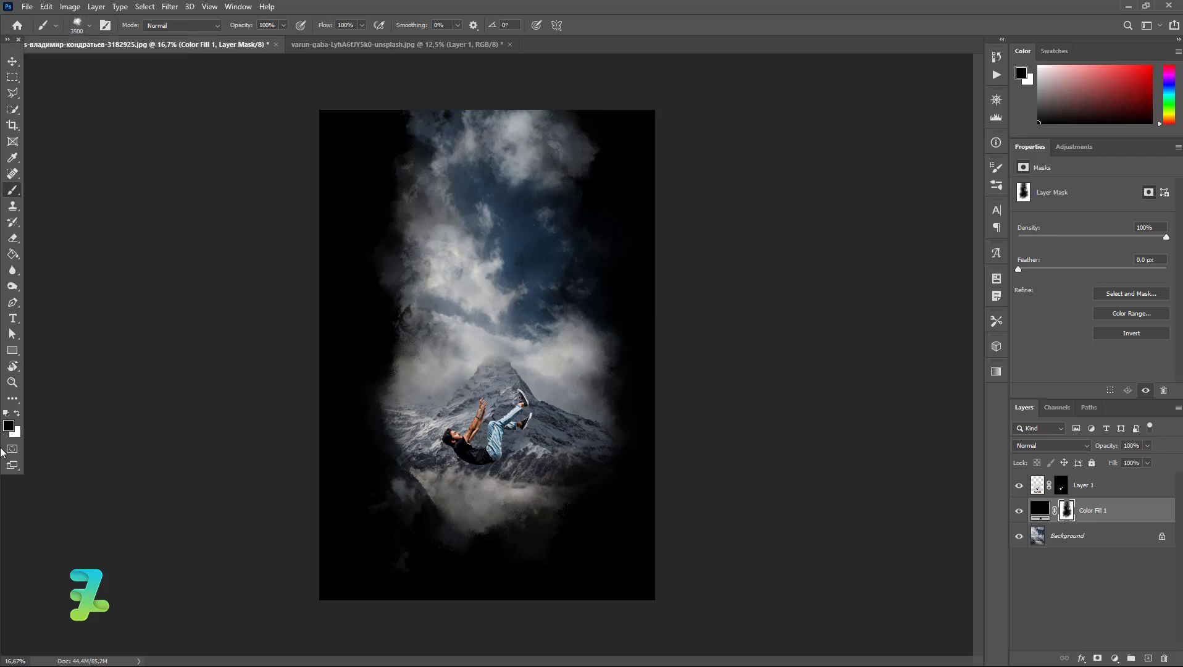
Set white as the painting colour to trim the reveal's edges, then select the Background layer.
click(18, 413)
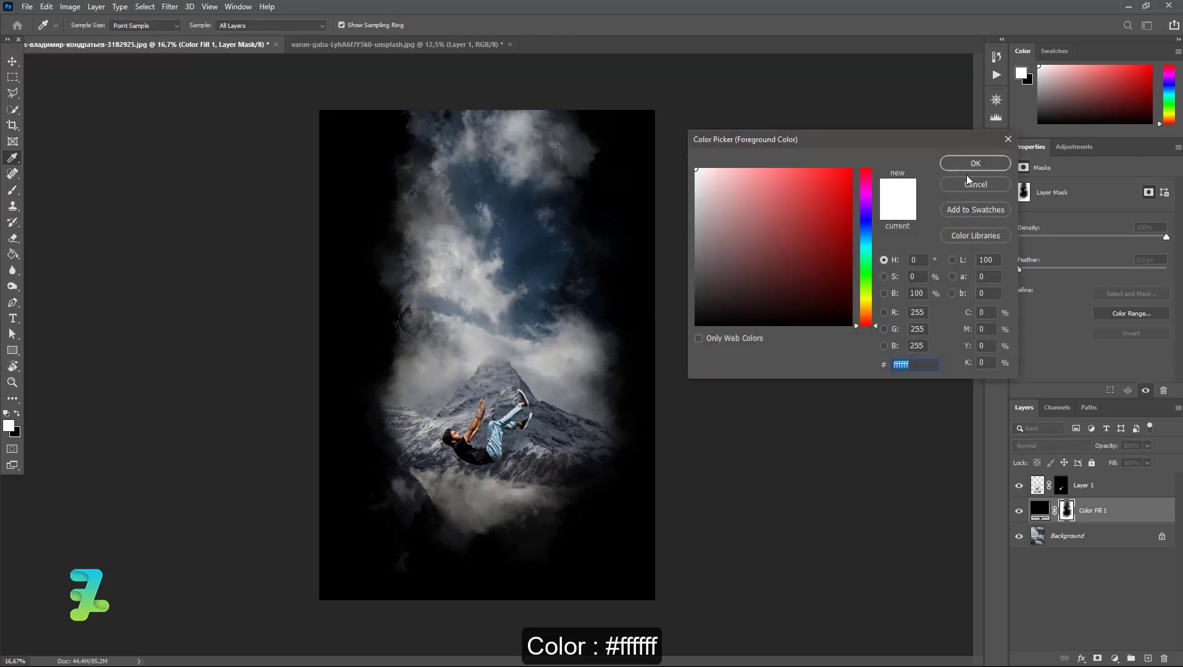
click(975, 164)
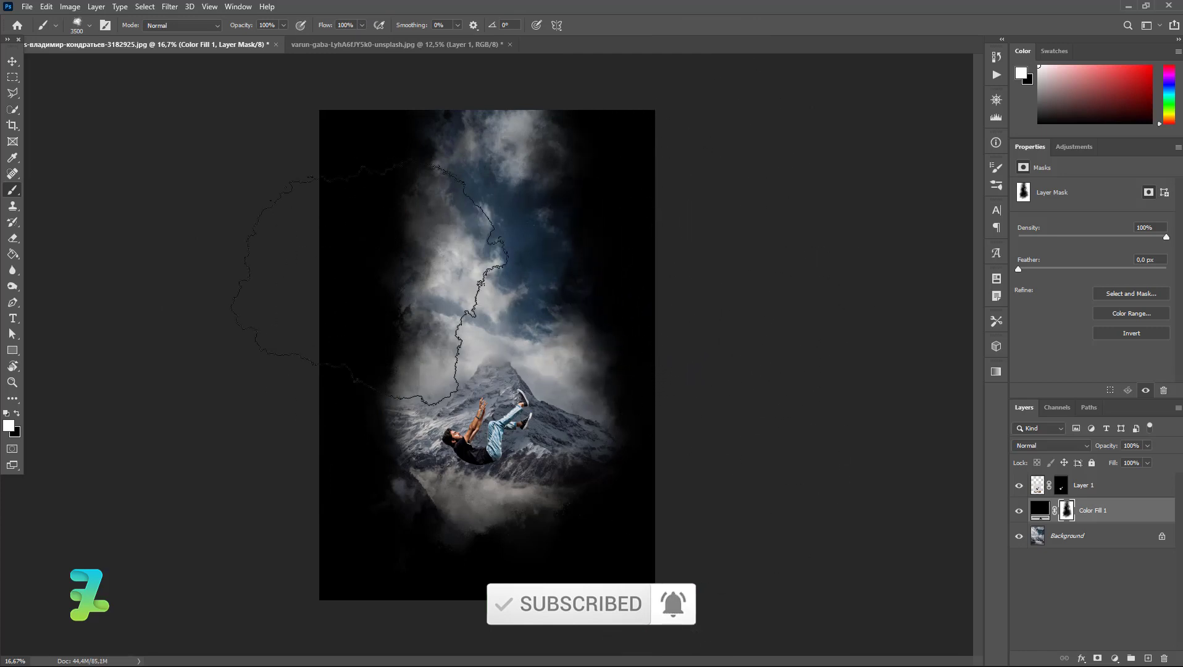
click(12, 61)
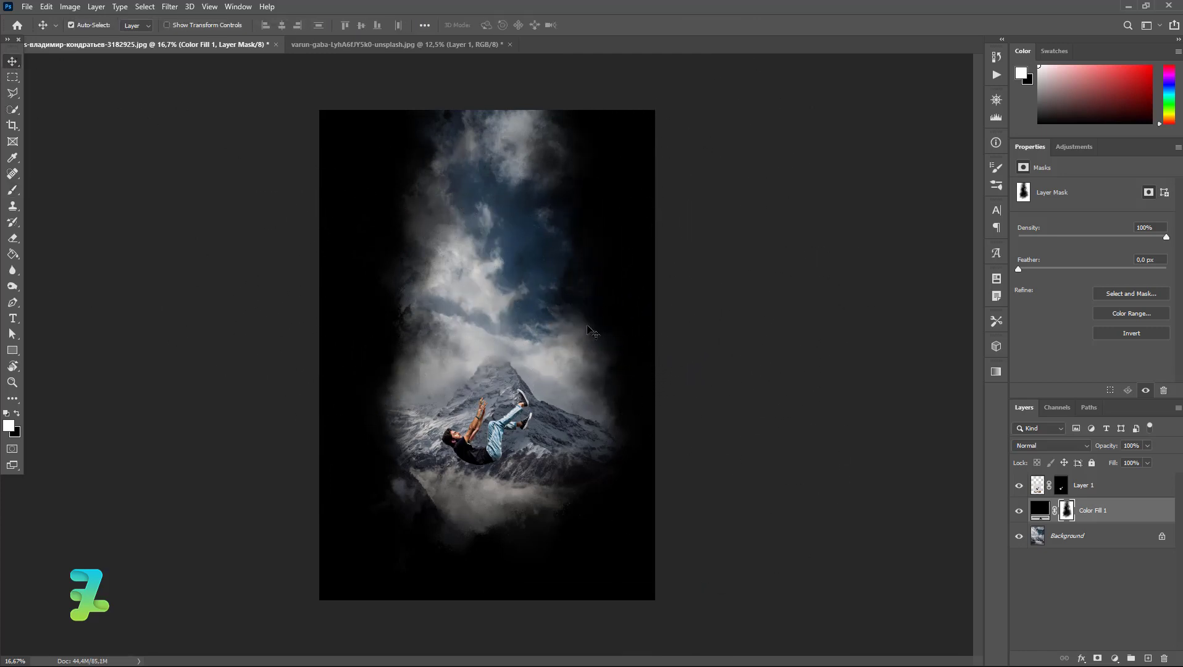
click(1123, 536)
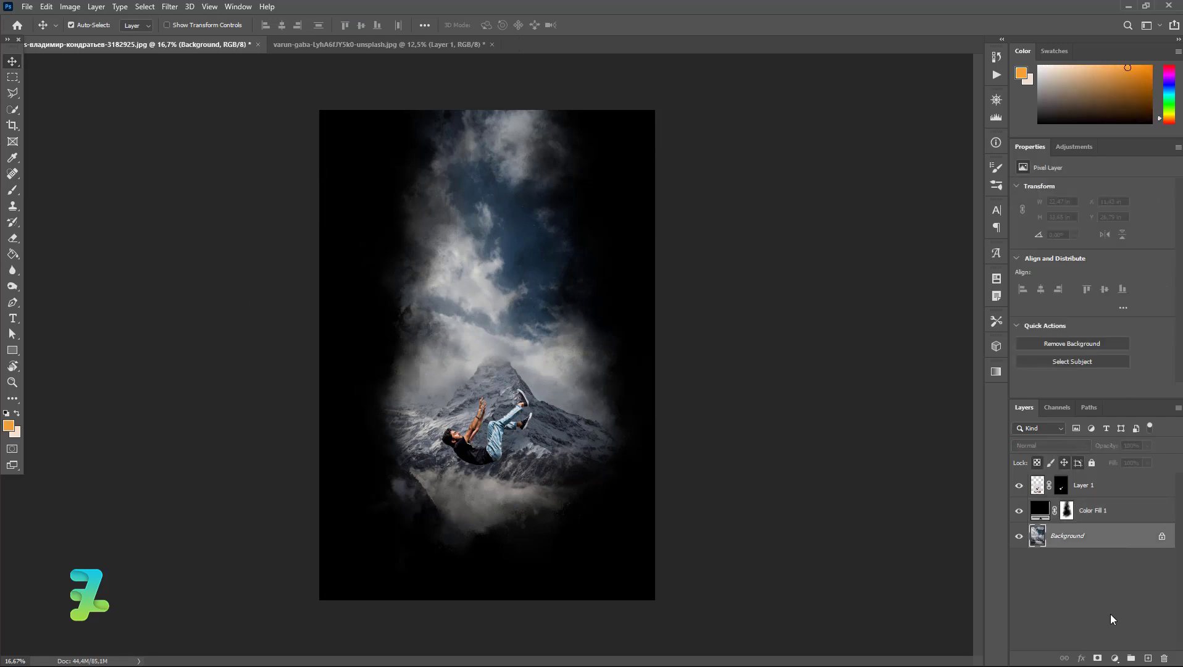
Add a new Layer 2 above Background and set the painting colour to #ffae00.
click(1148, 659)
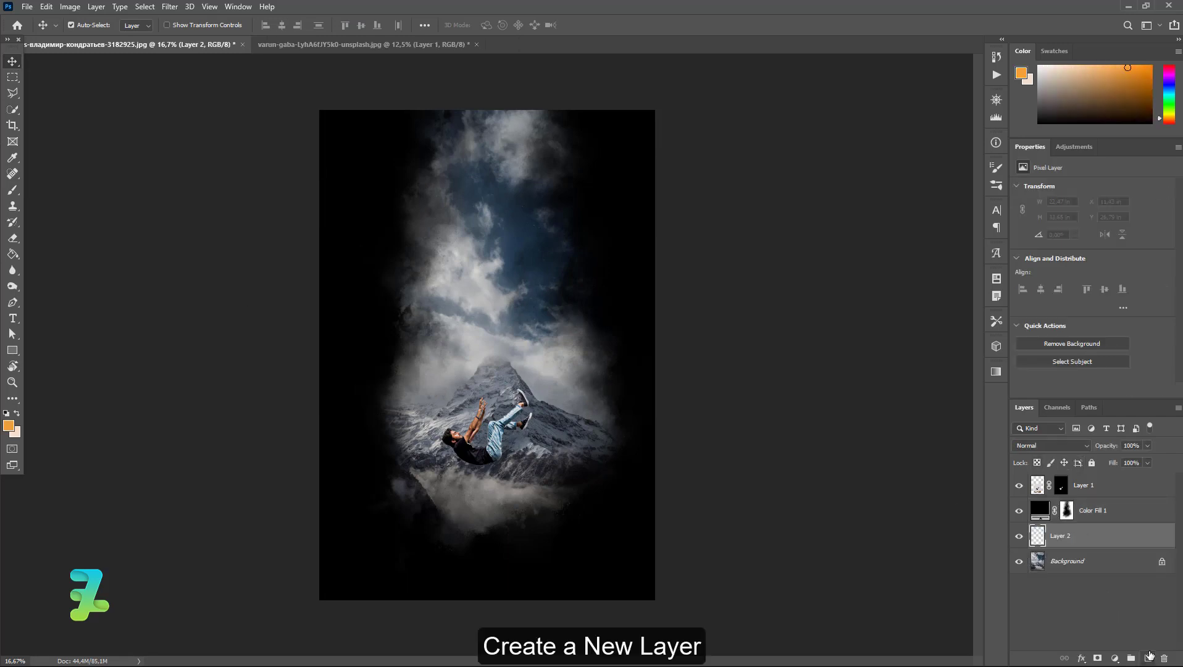
click(8, 425)
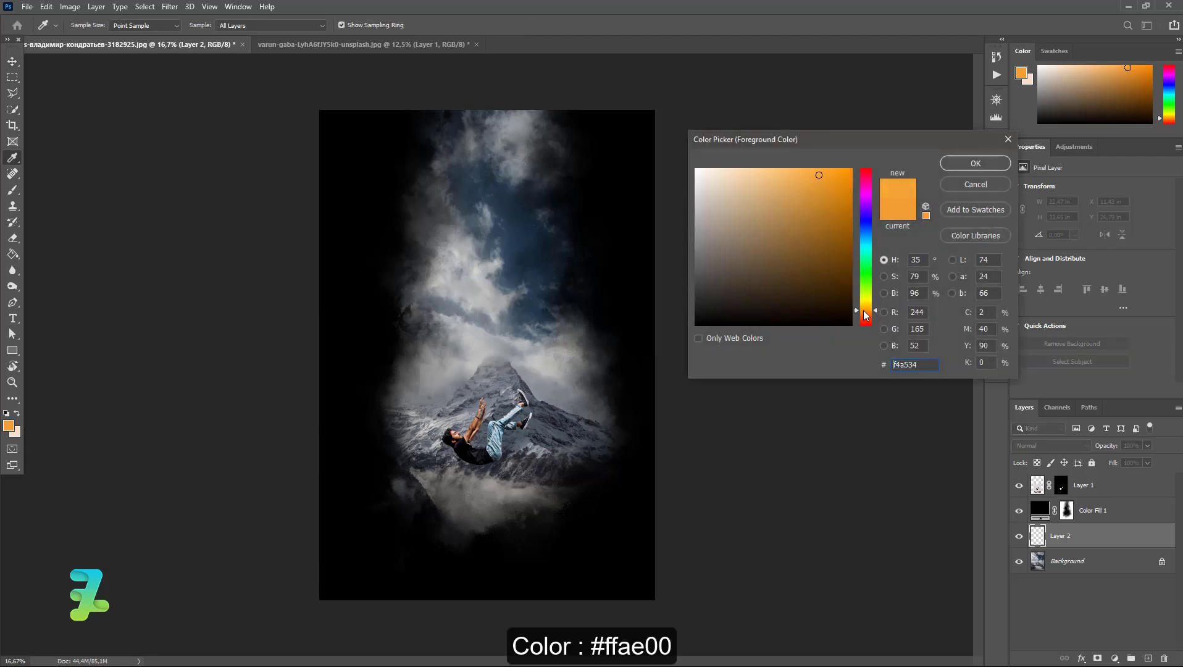
text(ffae00)
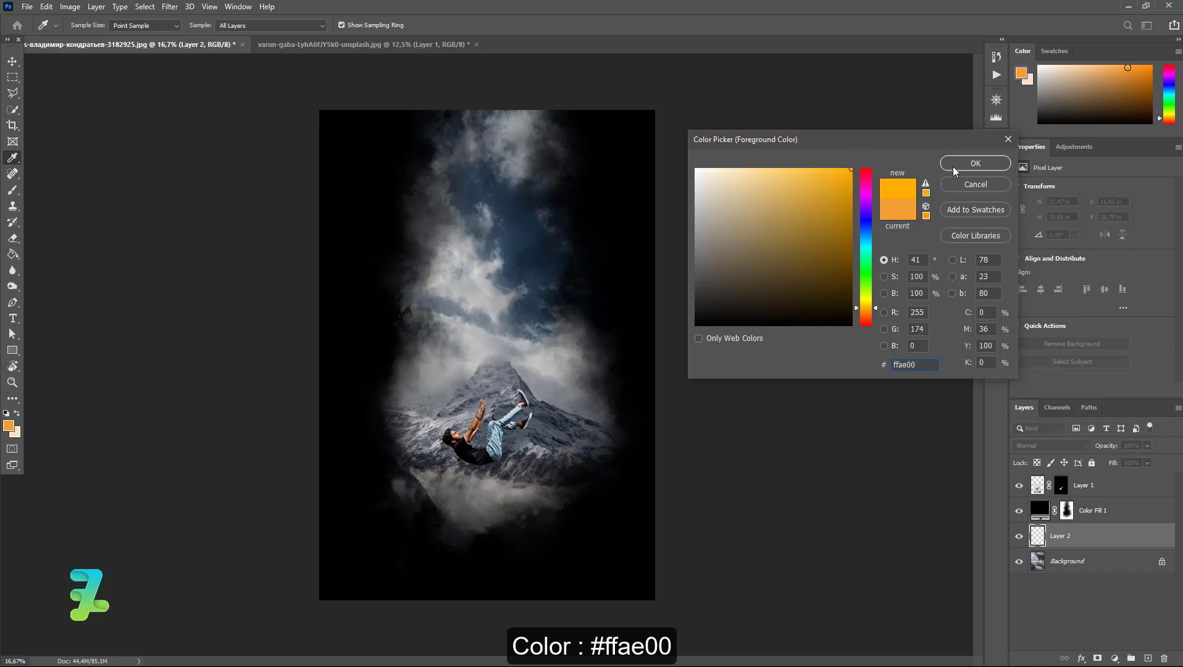
click(954, 164)
Paint a yellow-orange glow over the top clouds with a soft round brush.
click(11, 191)
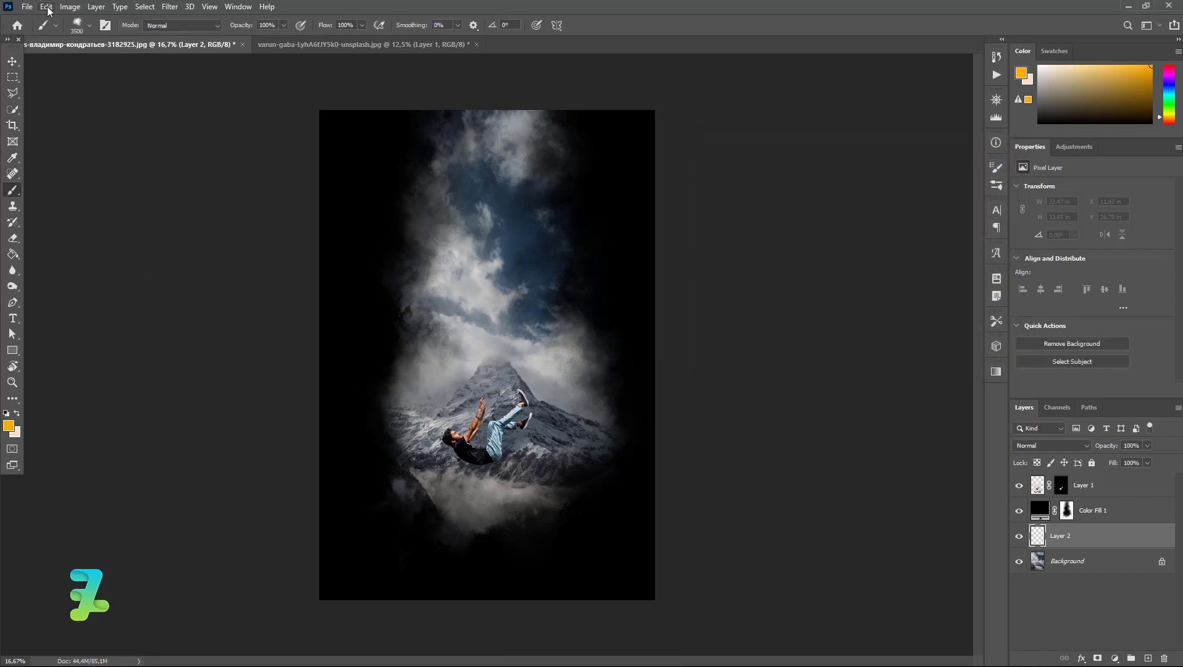
click(91, 25)
click(142, 121)
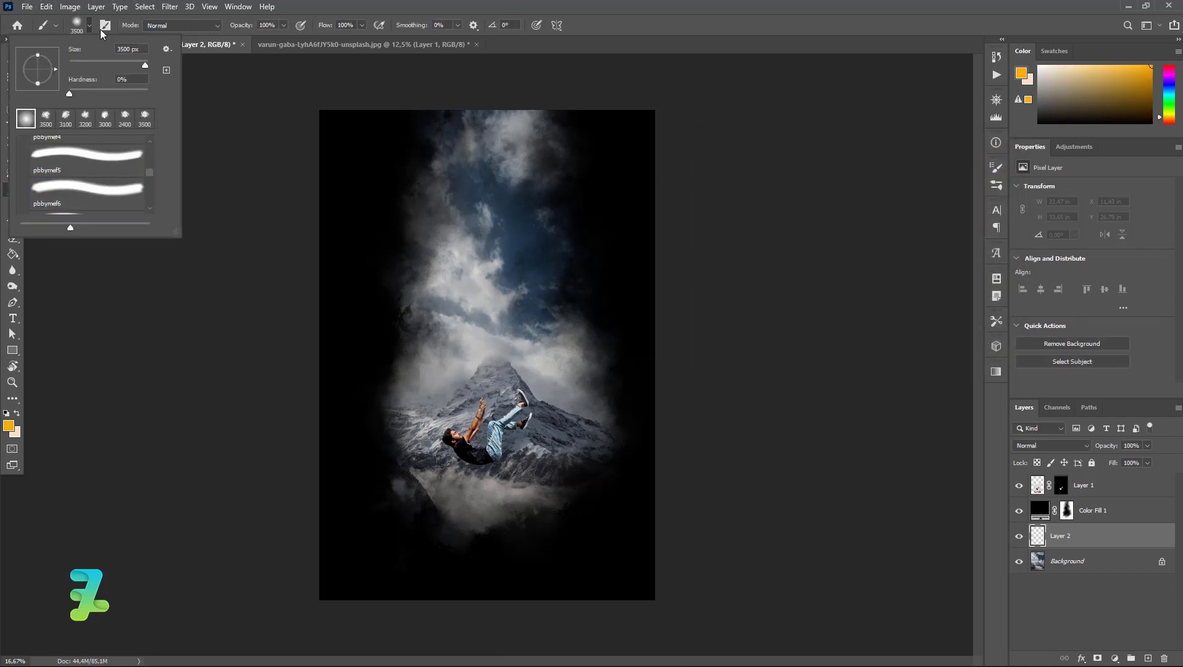
click(93, 26)
click(491, 124)
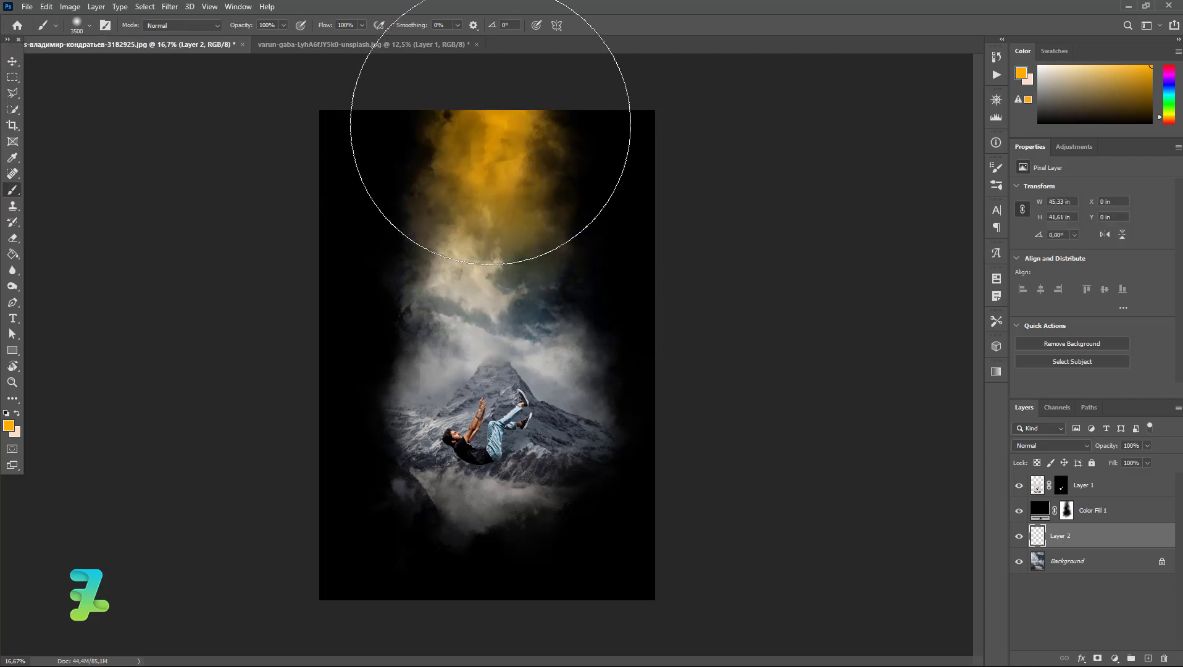
click(482, 148)
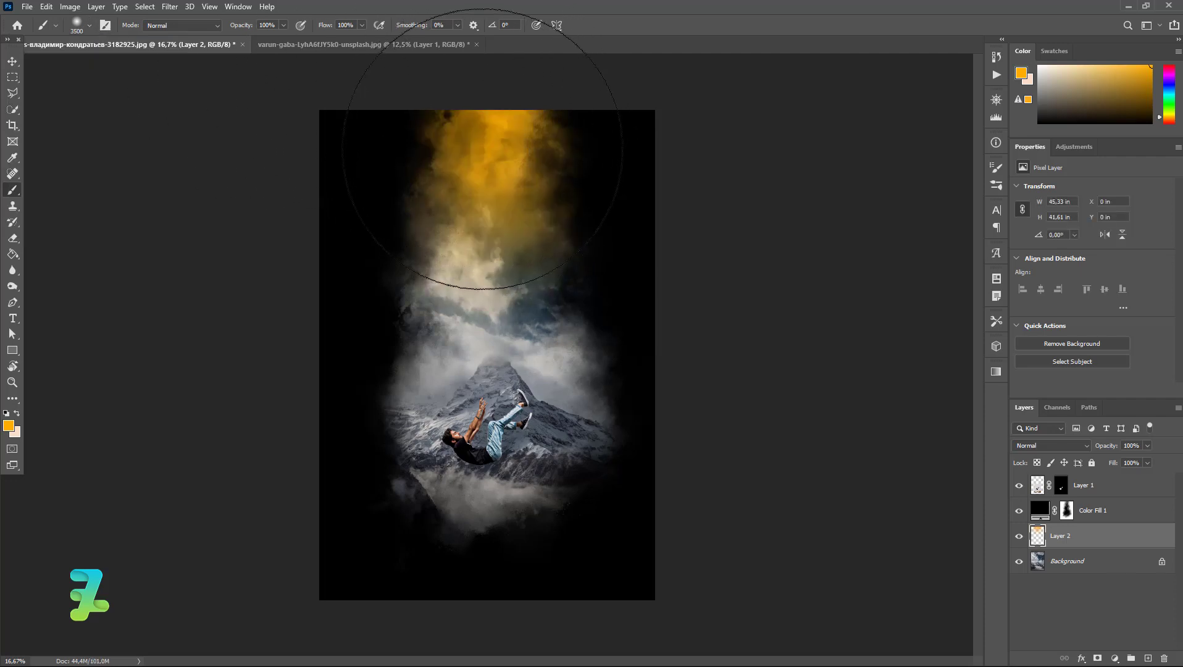
click(482, 151)
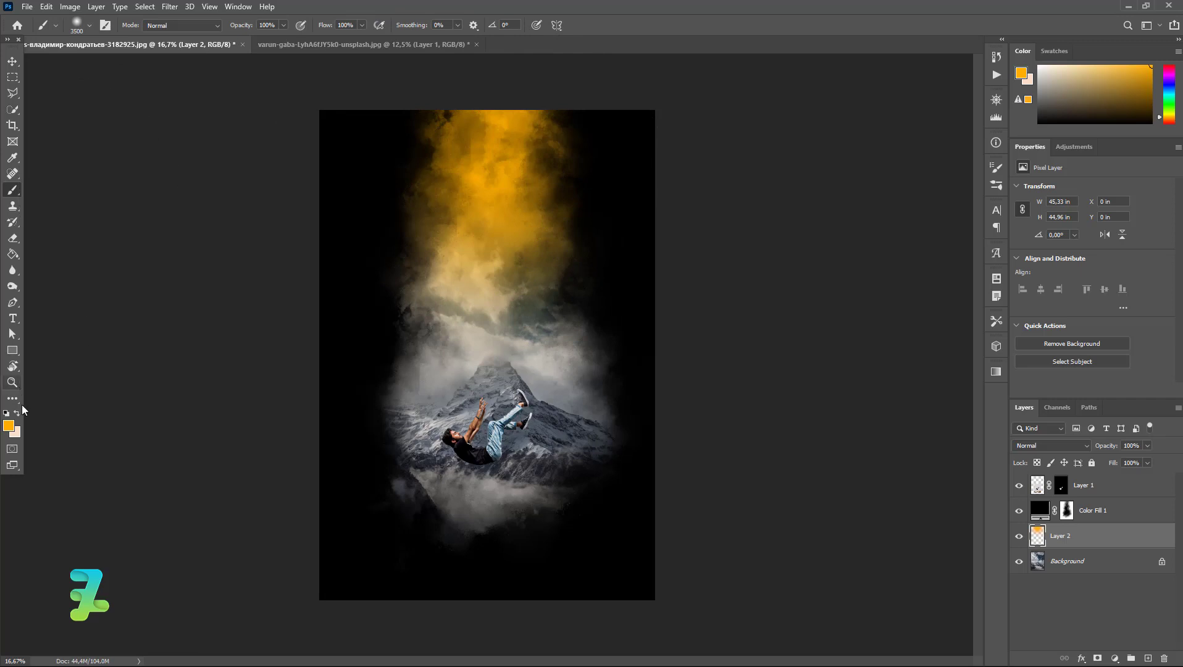
click(9, 426)
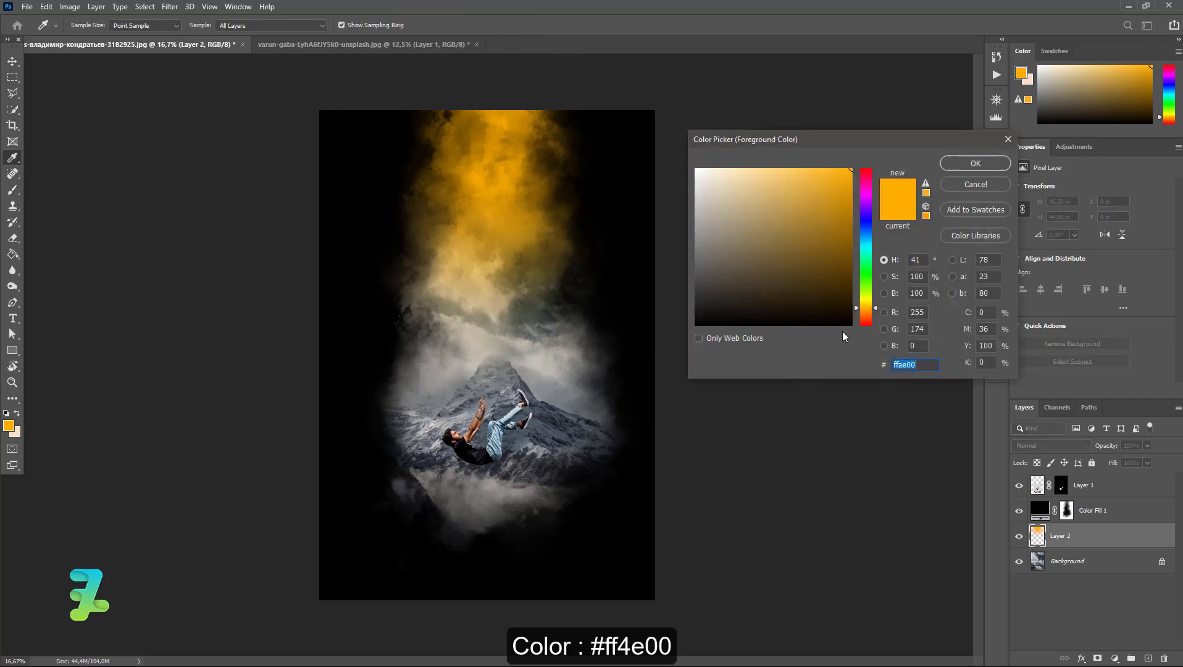
Paint orange-red #ff4e00 over the yellow glow at the top.
drag(866, 319, 868, 317)
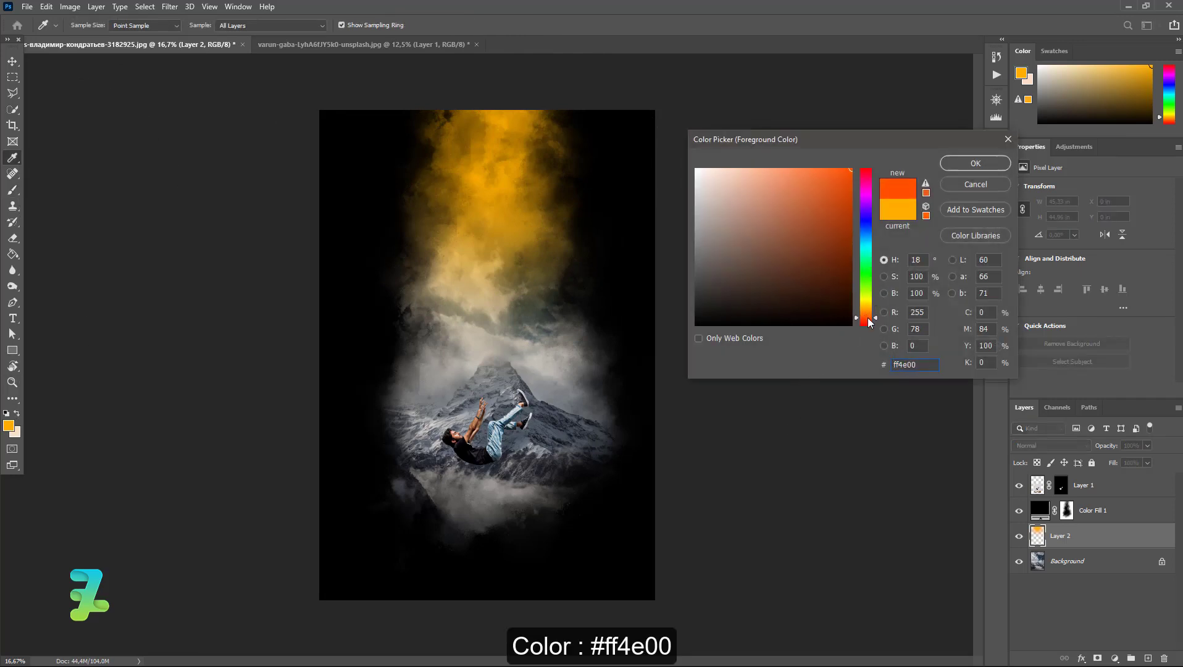
click(967, 164)
key(b)
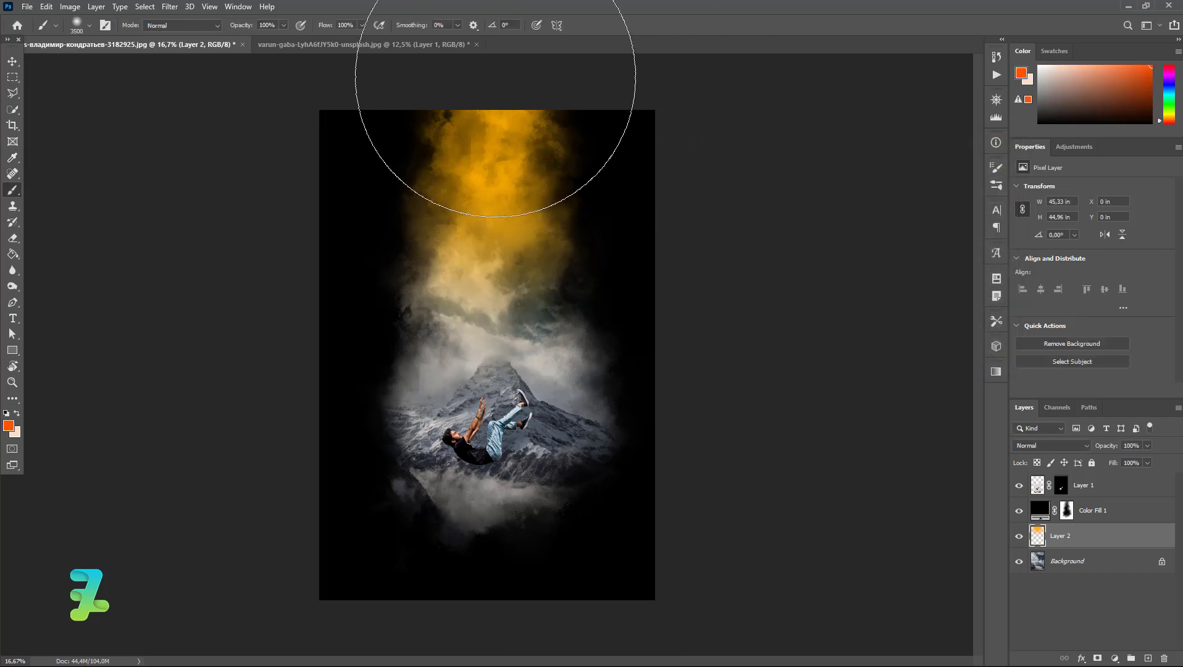
drag(495, 73, 510, 87)
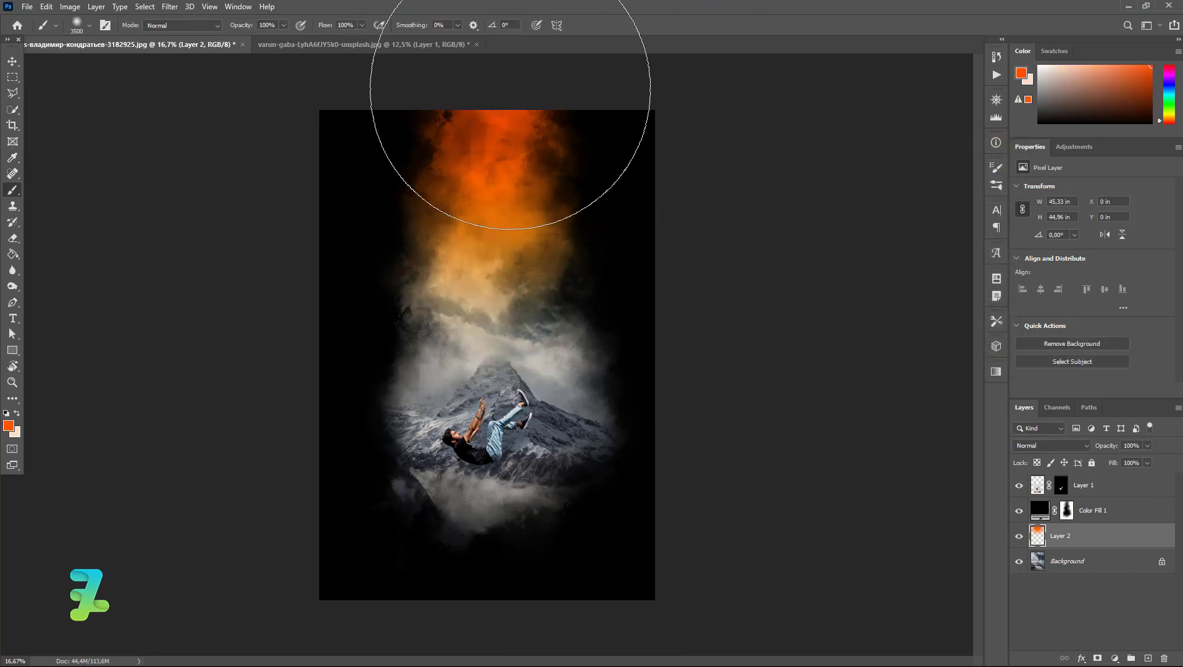
Set the foreground colour to pale orange #ffc675.
click(9, 426)
click(867, 310)
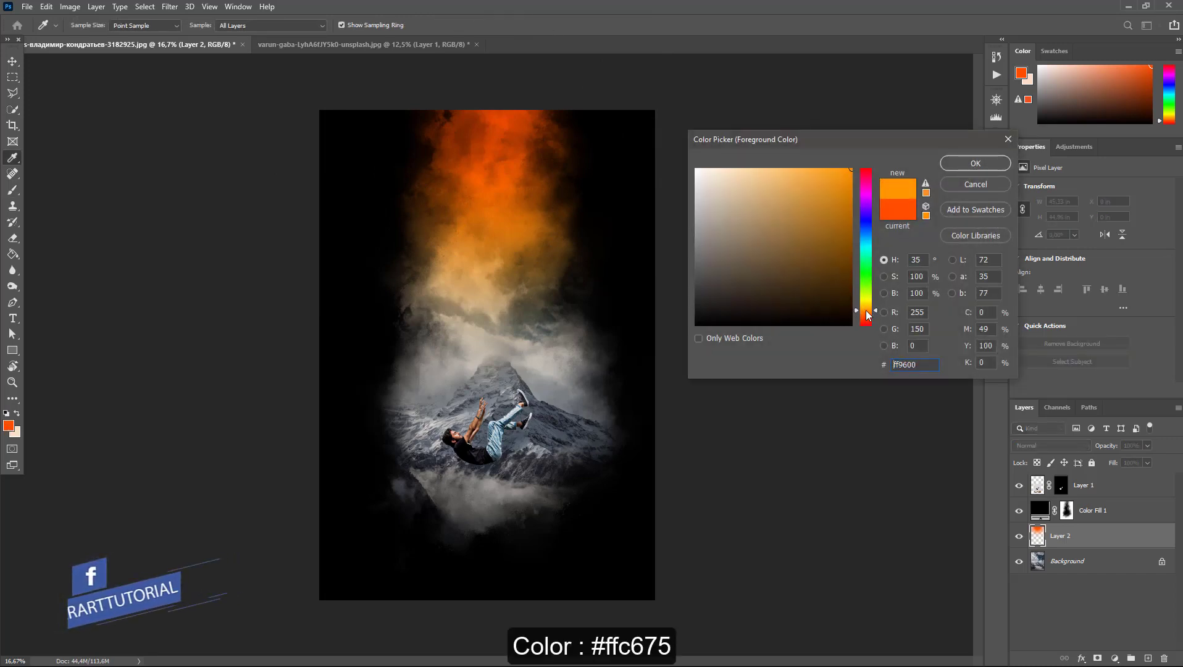
mouse_move(824, 201)
mouse_down()
mouse_move(761, 161)
mouse_move(780, 166)
mouse_up()
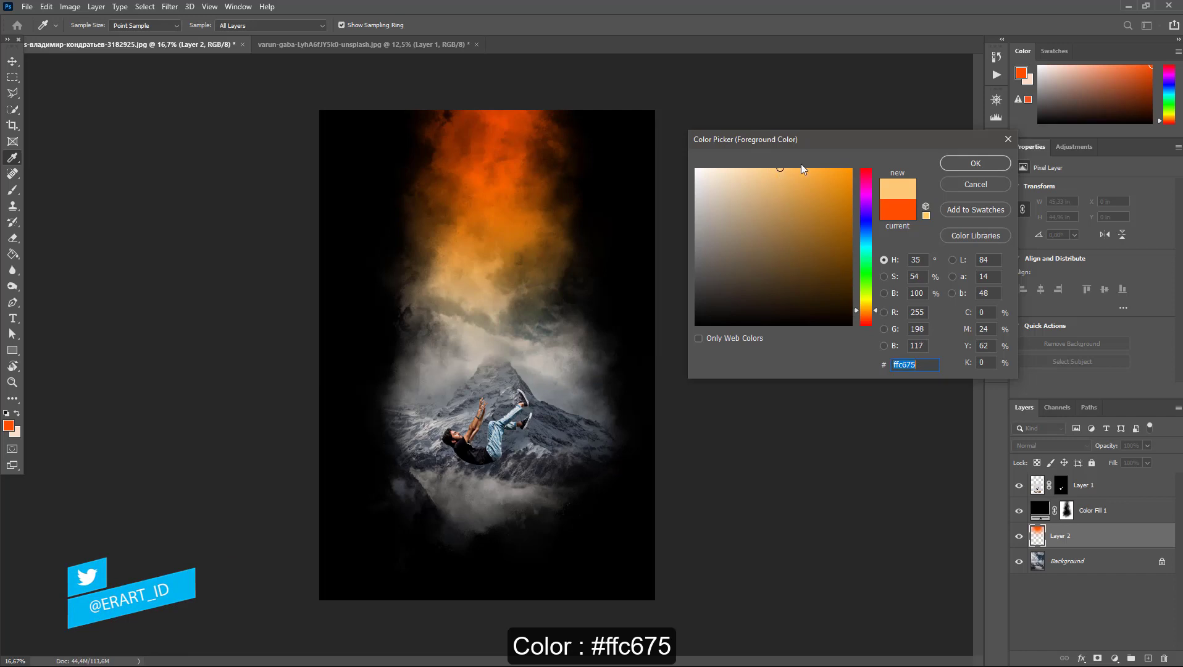
click(973, 163)
Add Layer 3 to warm the clouds orange and lighten Layer 2's red smoke top.
key(b)
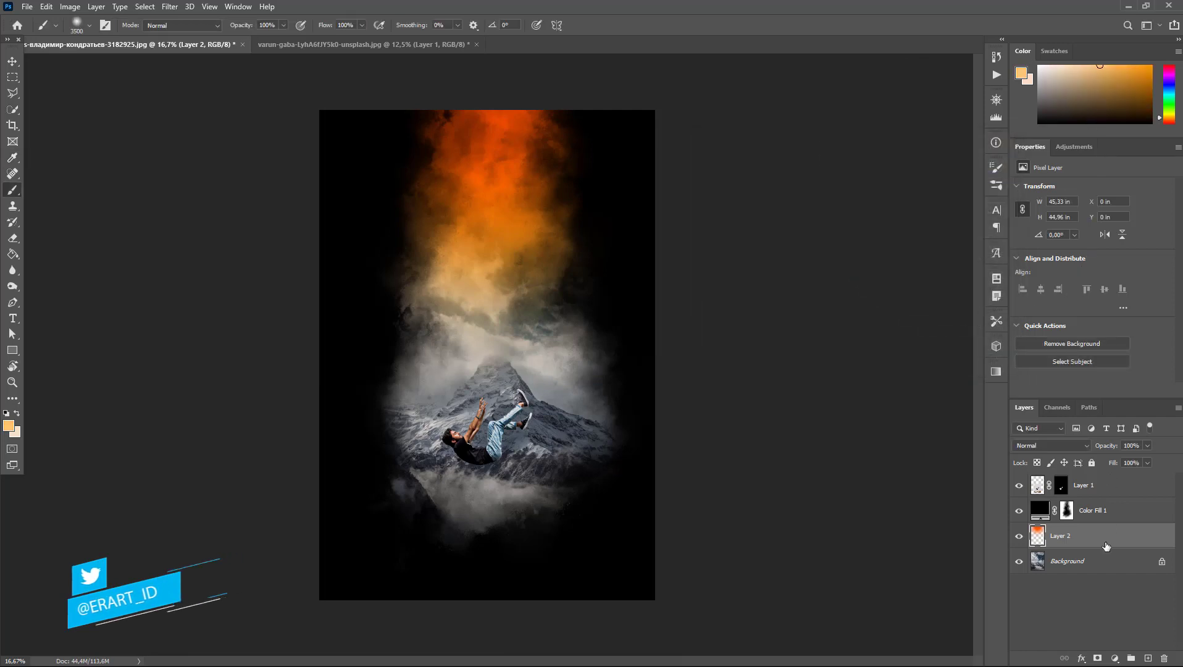
click(1106, 566)
click(1148, 658)
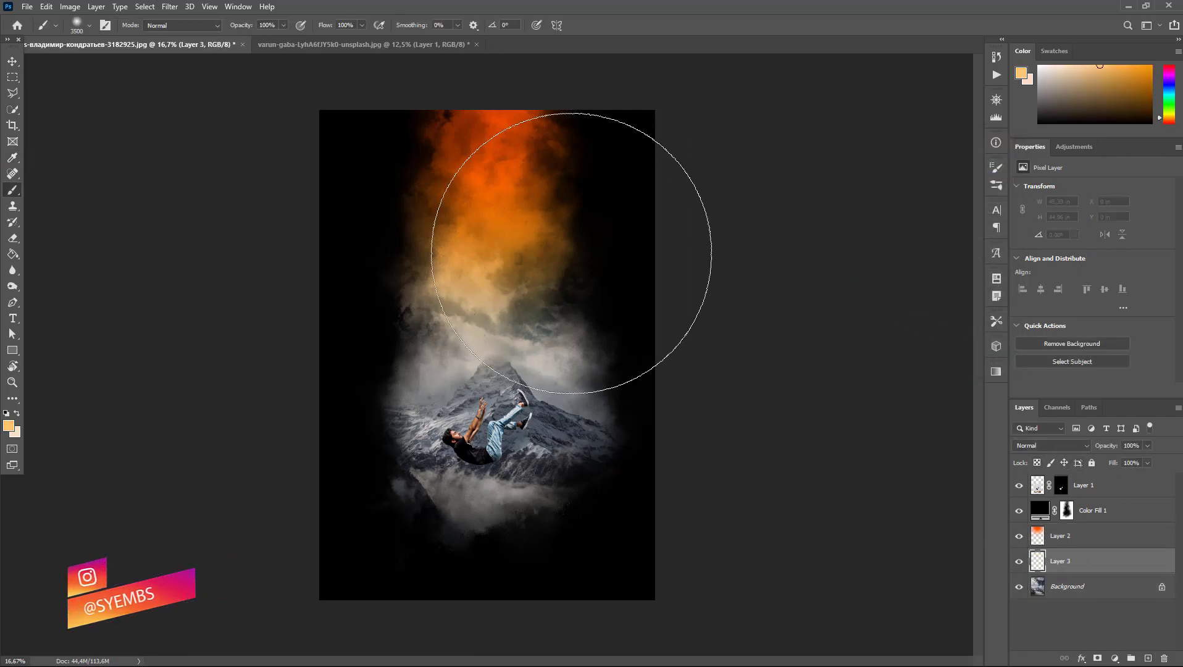
click(492, 155)
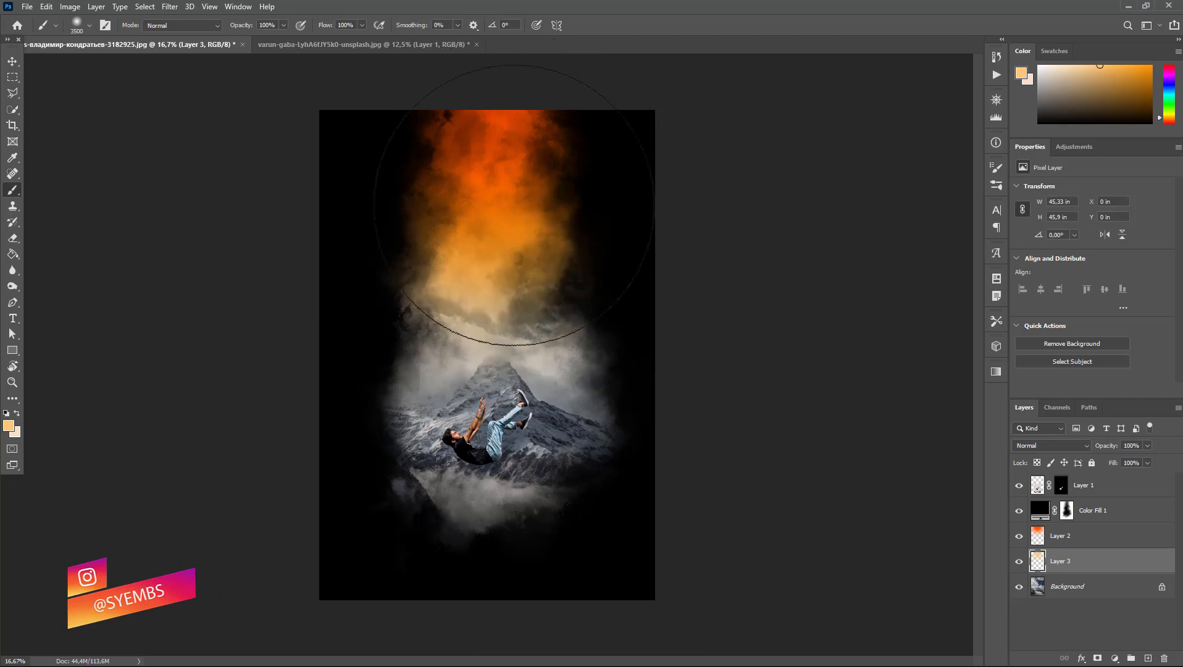
click(506, 226)
click(474, 234)
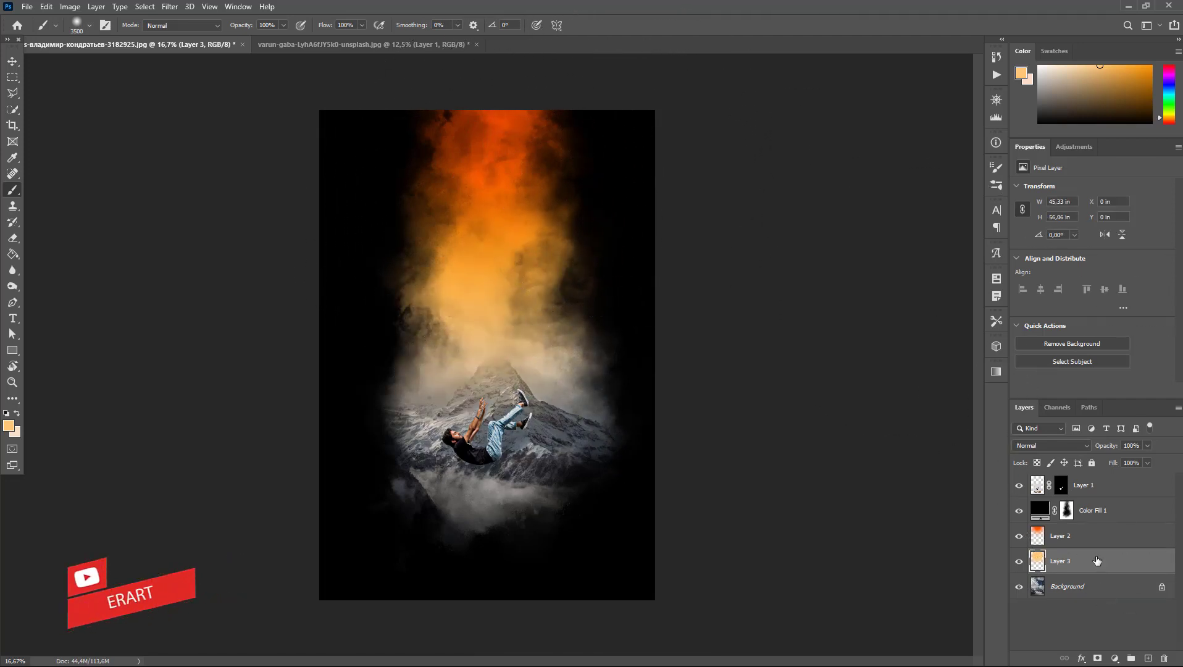
click(1106, 536)
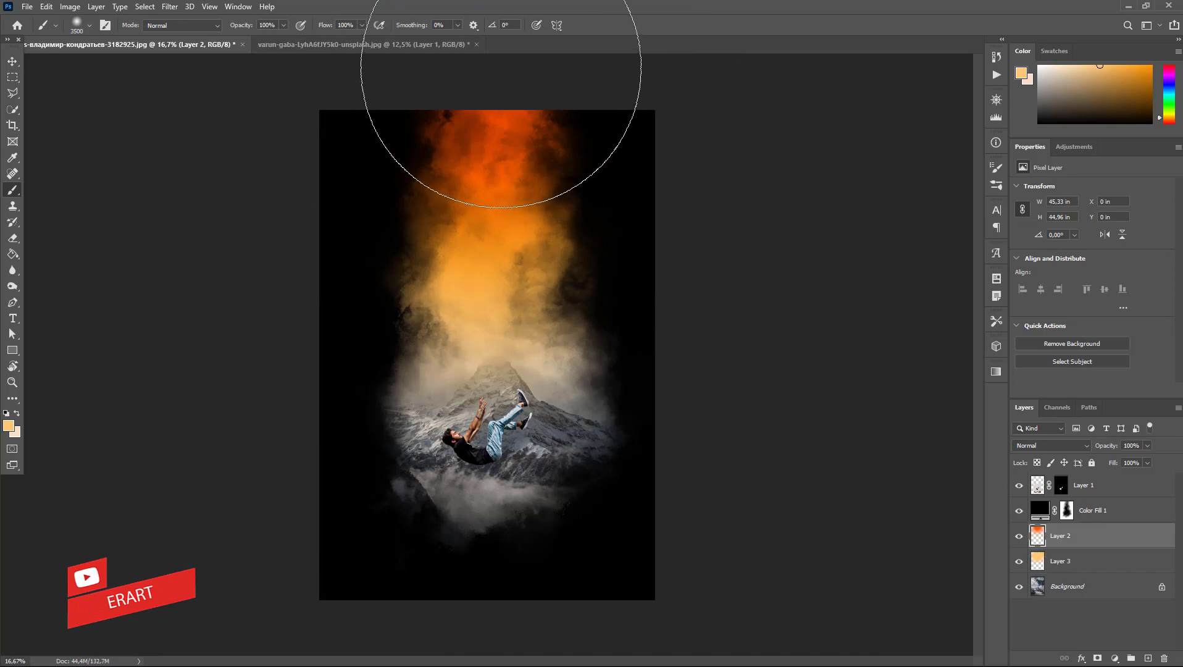
click(502, 59)
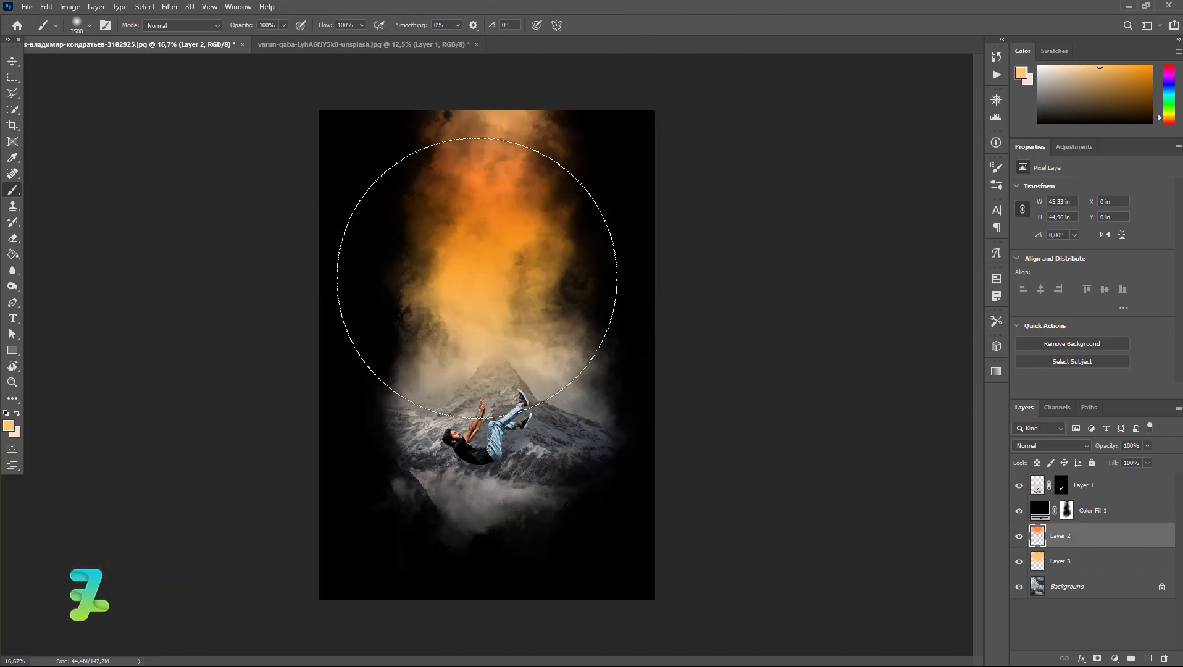
Add Layer 4 above Background and brush warm orange over the mountain.
click(1116, 590)
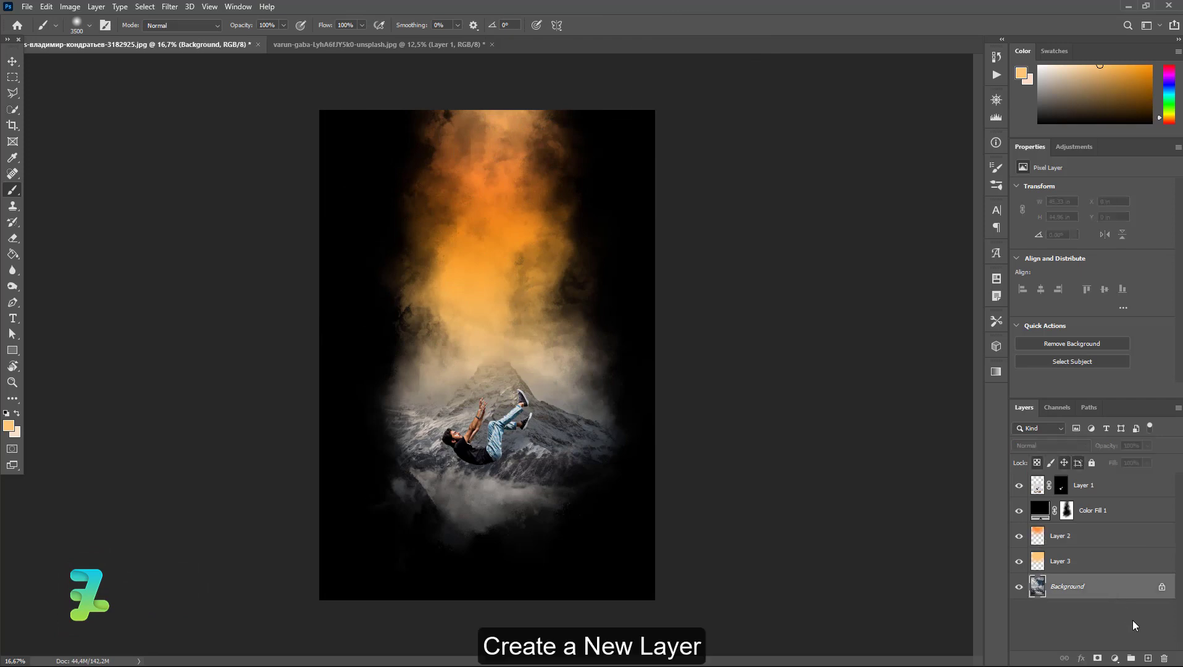
click(1150, 658)
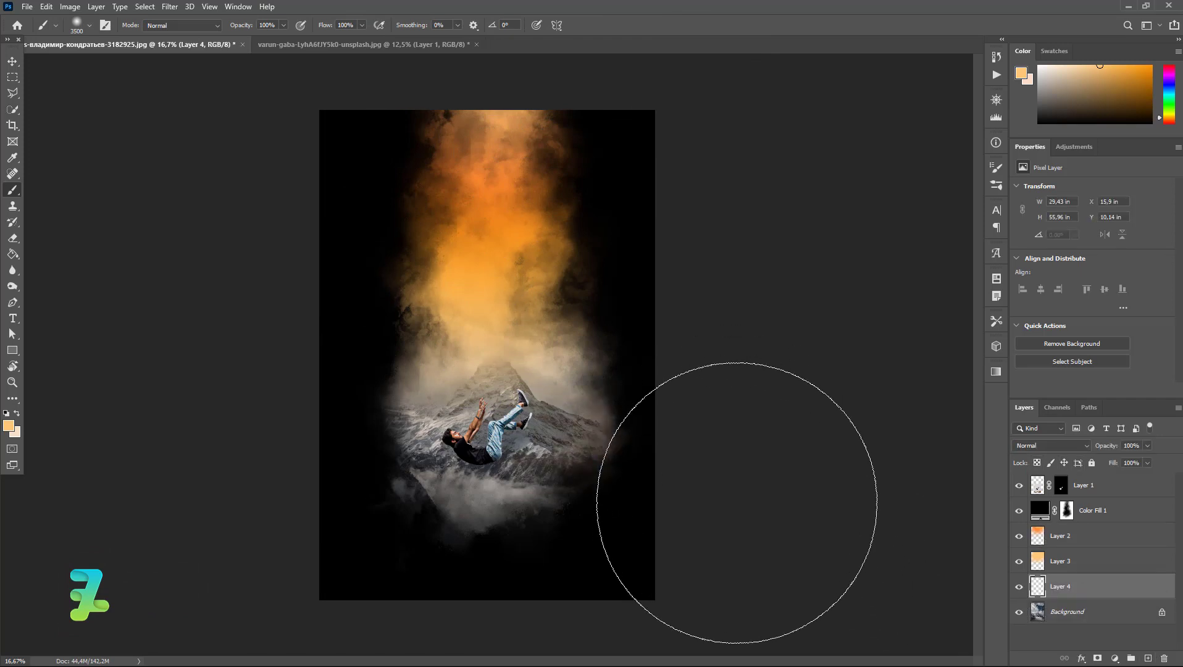
drag(410, 567, 312, 542)
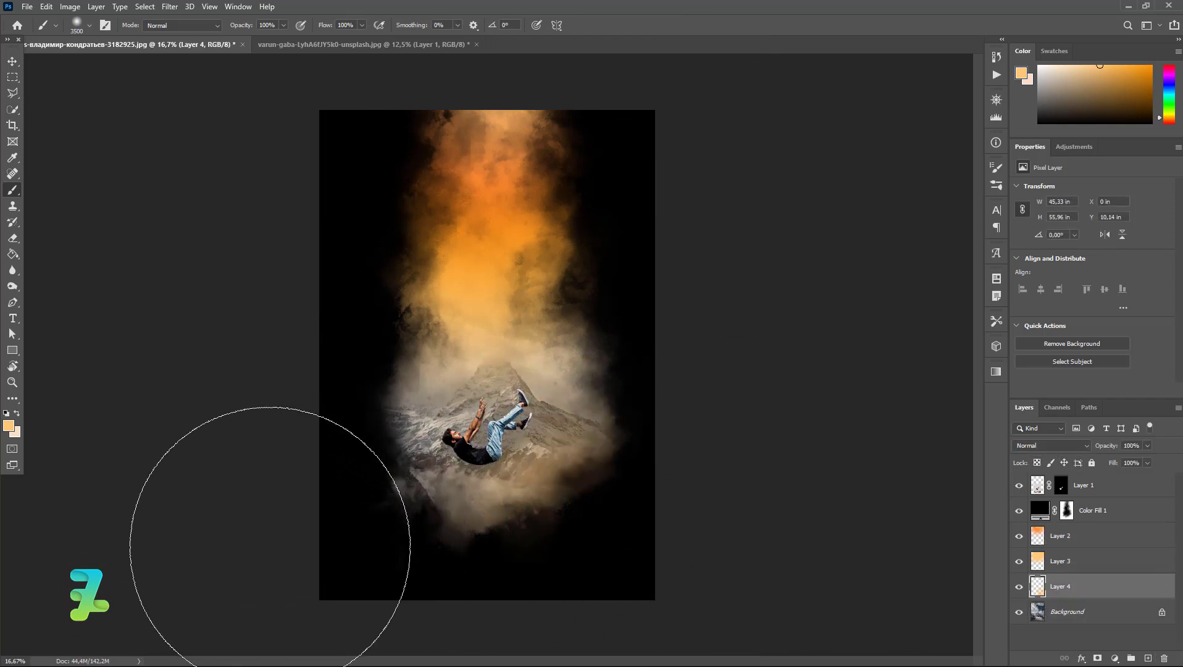
mouse_move(197, 345)
mouse_down()
mouse_move(221, 240)
mouse_move(281, 318)
mouse_up()
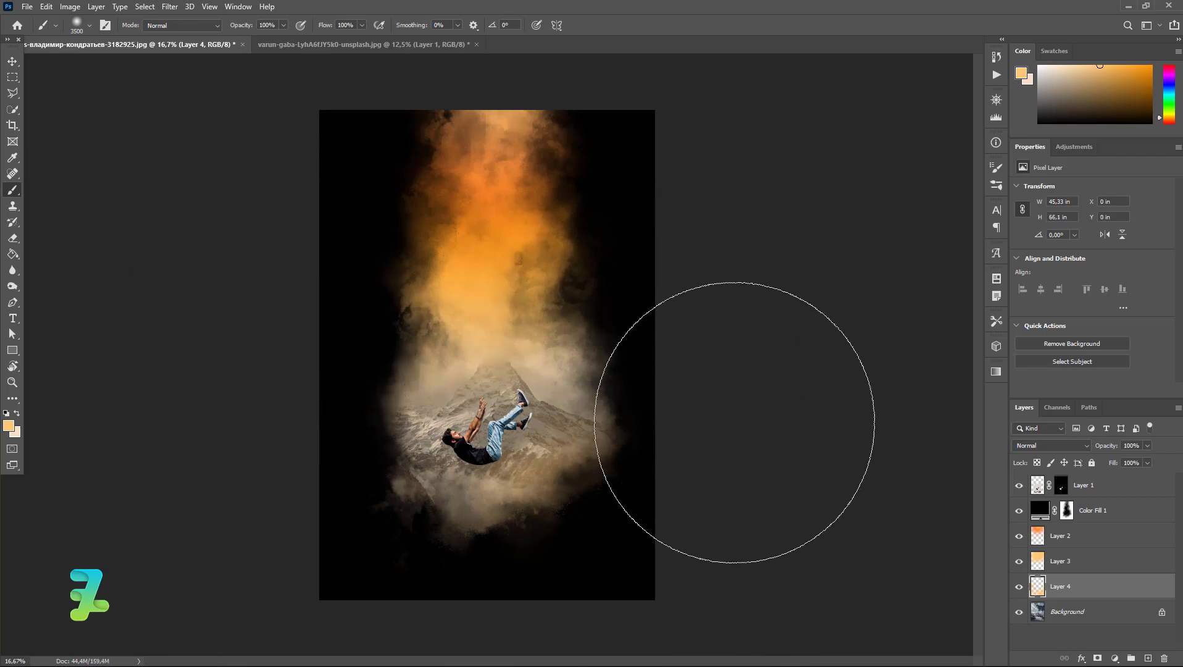
click(17, 61)
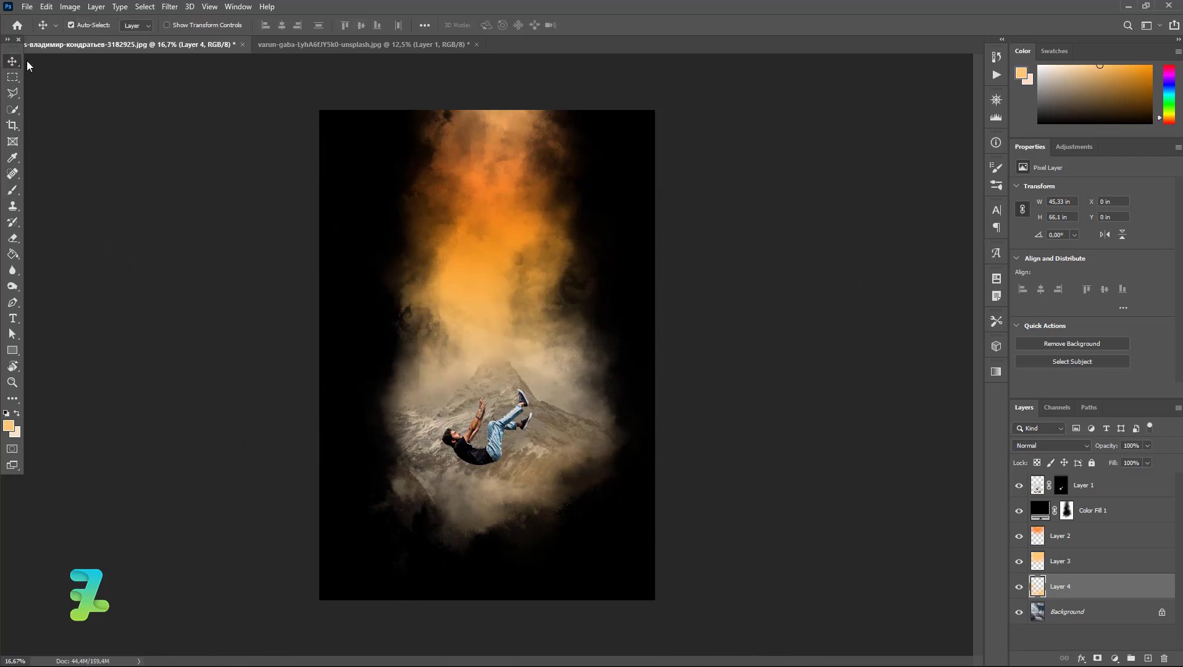
click(1129, 491)
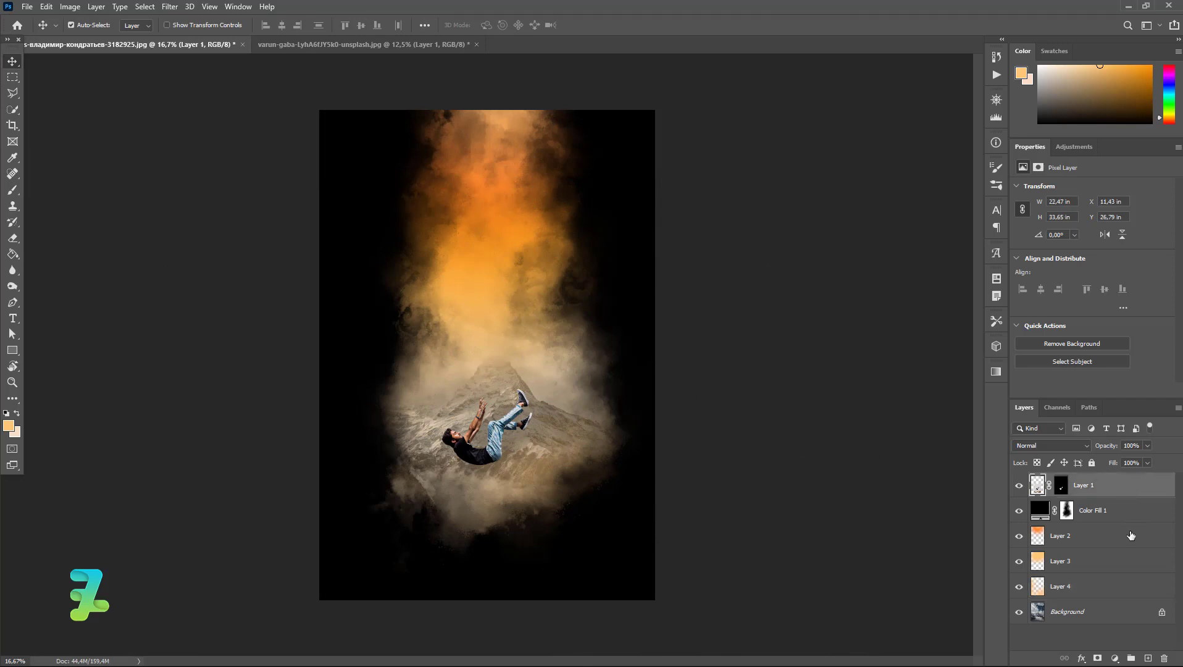
Add empty Layer 5 above Layer 1, clip it to the falling man, and zoom in.
click(1147, 658)
click(1147, 659)
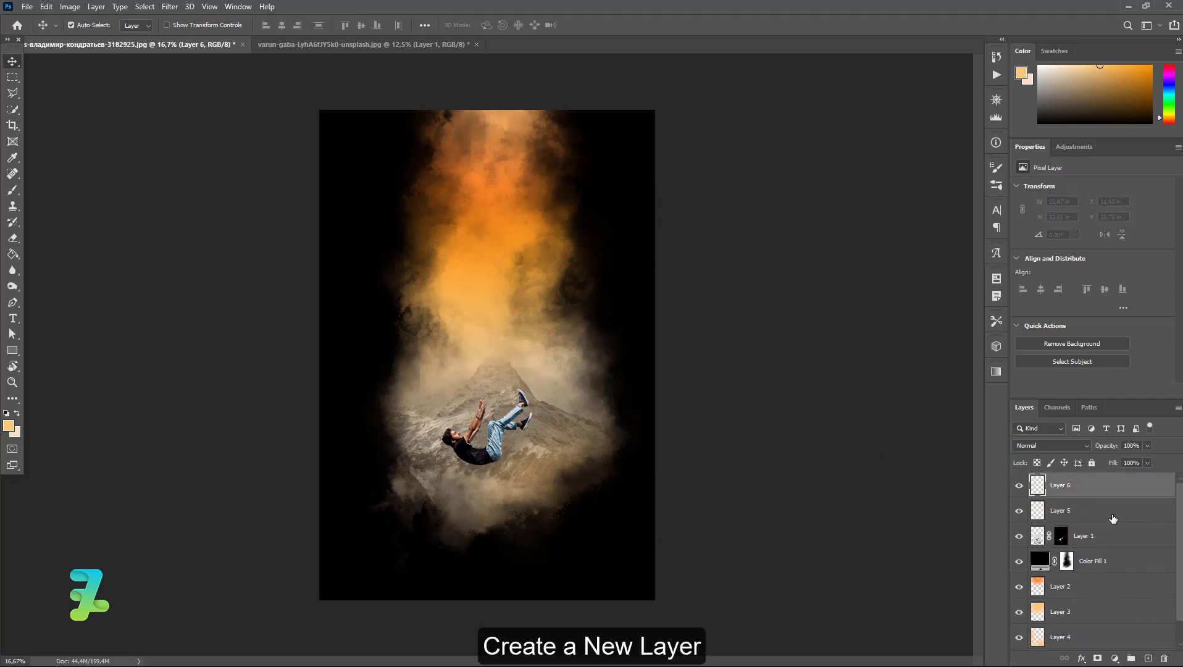
key(ctrl+z)
right_click(1106, 488)
click(1007, 382)
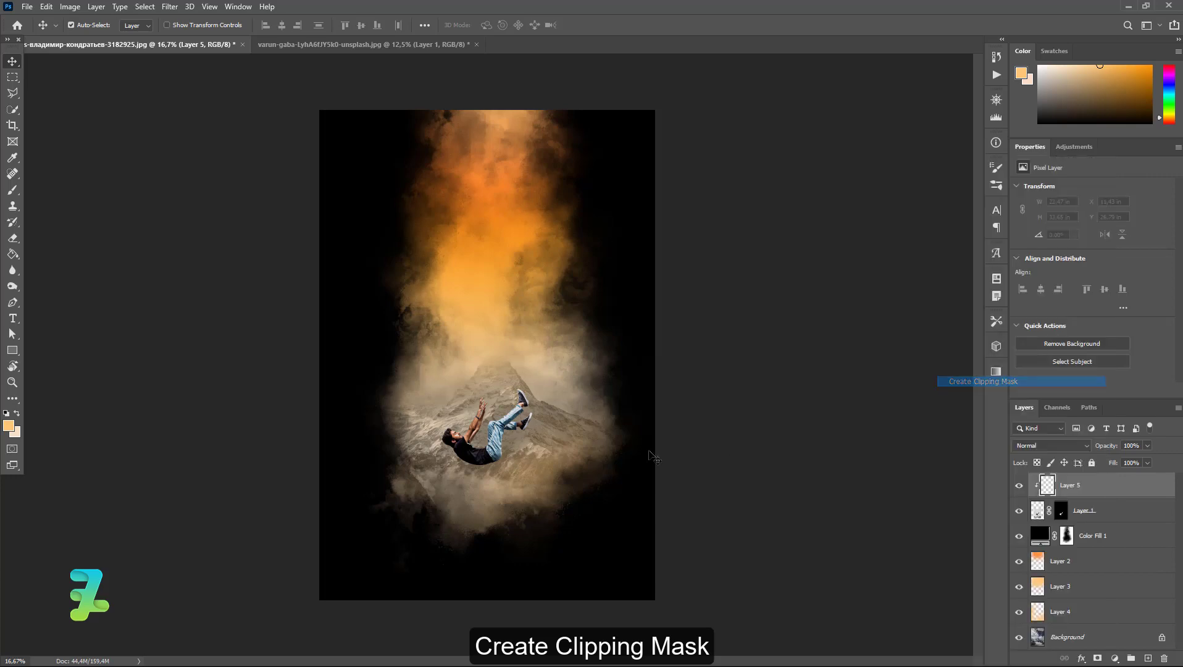
key(ctrl+equal)
key(ctrl+equal)
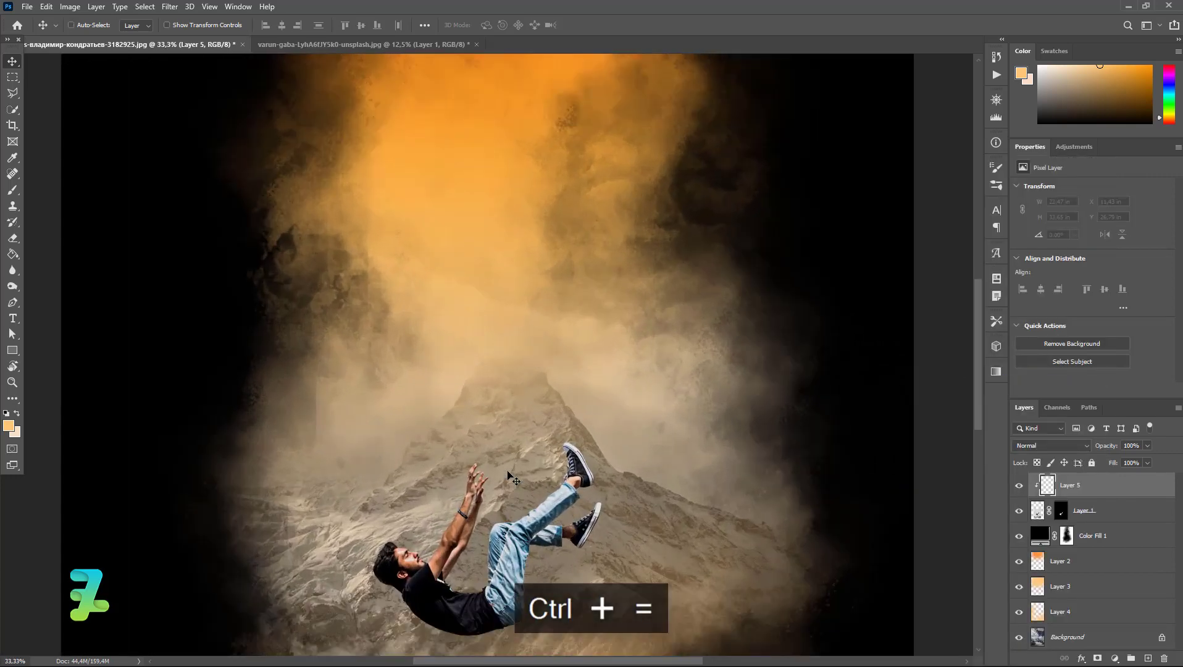
key(ctrl+equal)
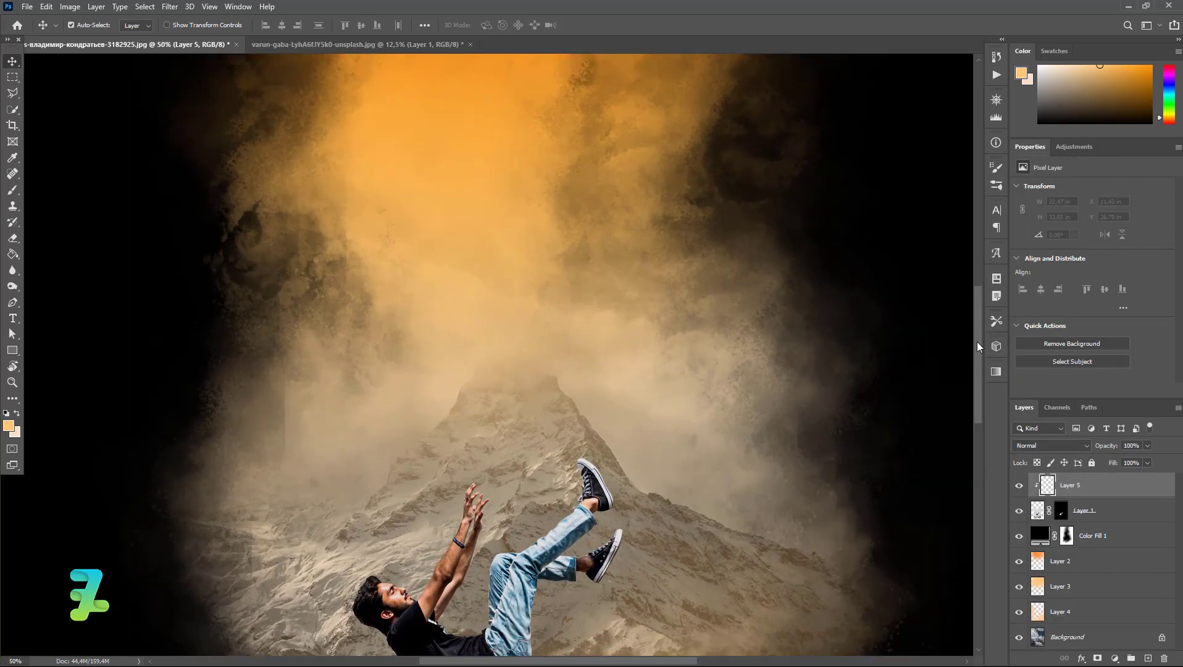
drag(978, 339, 977, 362)
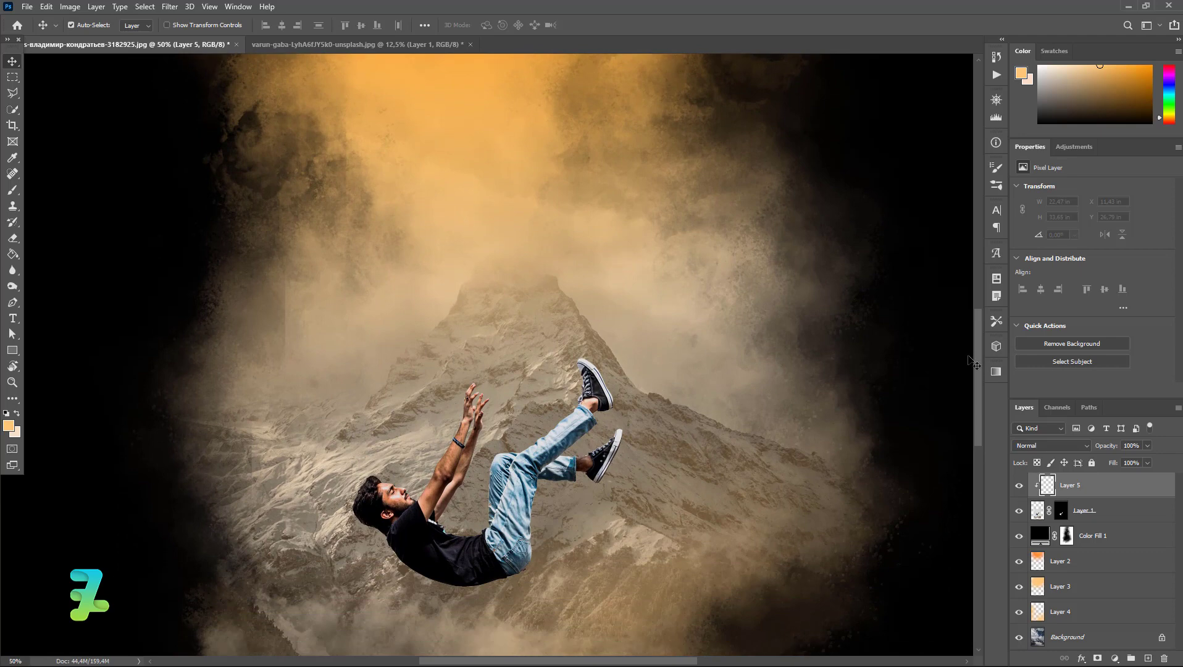
click(19, 190)
With a smaller brush, paint orange rim light on the man's face, jeans, lower shoe and shirt back.
key(bracketleft)
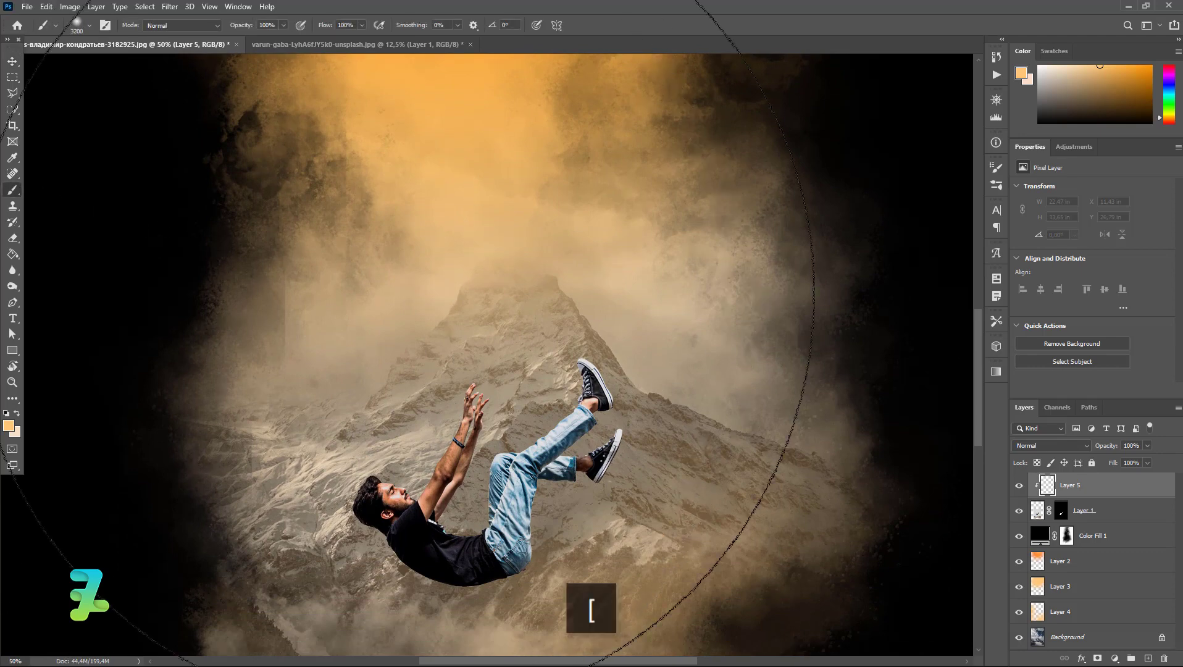
key(bracketleft)
key(bracketleft)
key(bracketleft)
key(bracketleft)
key(bracketleft)
key(bracketleft)
key(bracketleft)
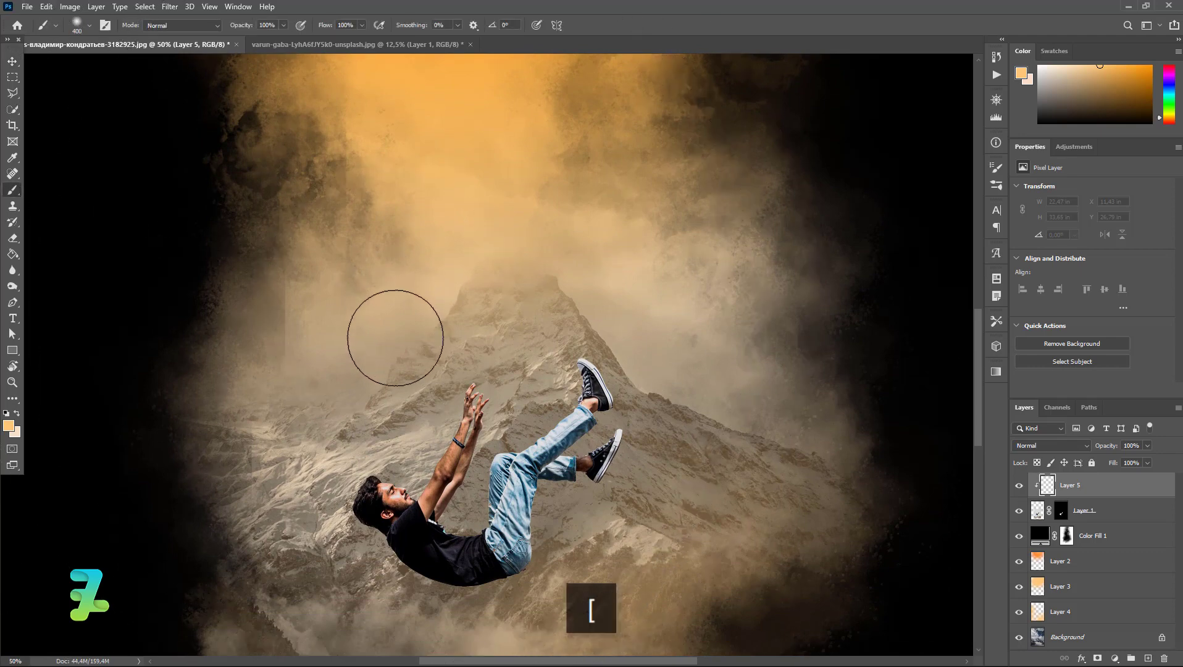
key(bracketleft)
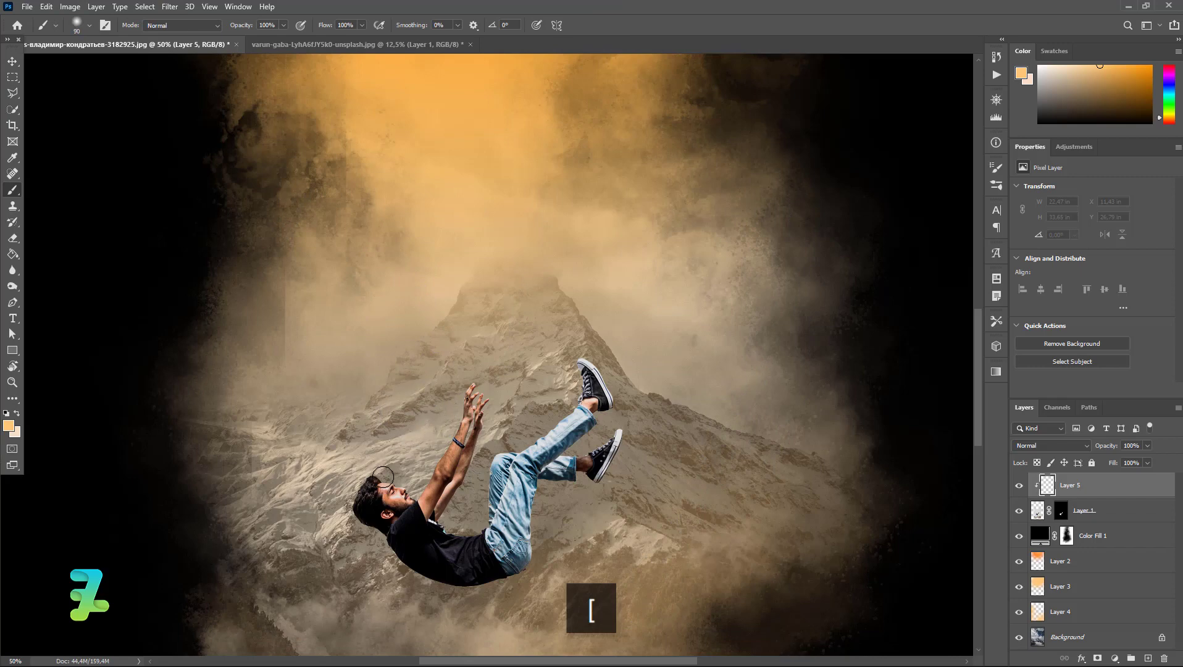
mouse_move(382, 476)
mouse_down()
mouse_move(416, 495)
mouse_move(500, 416)
mouse_move(410, 493)
mouse_move(422, 483)
mouse_up()
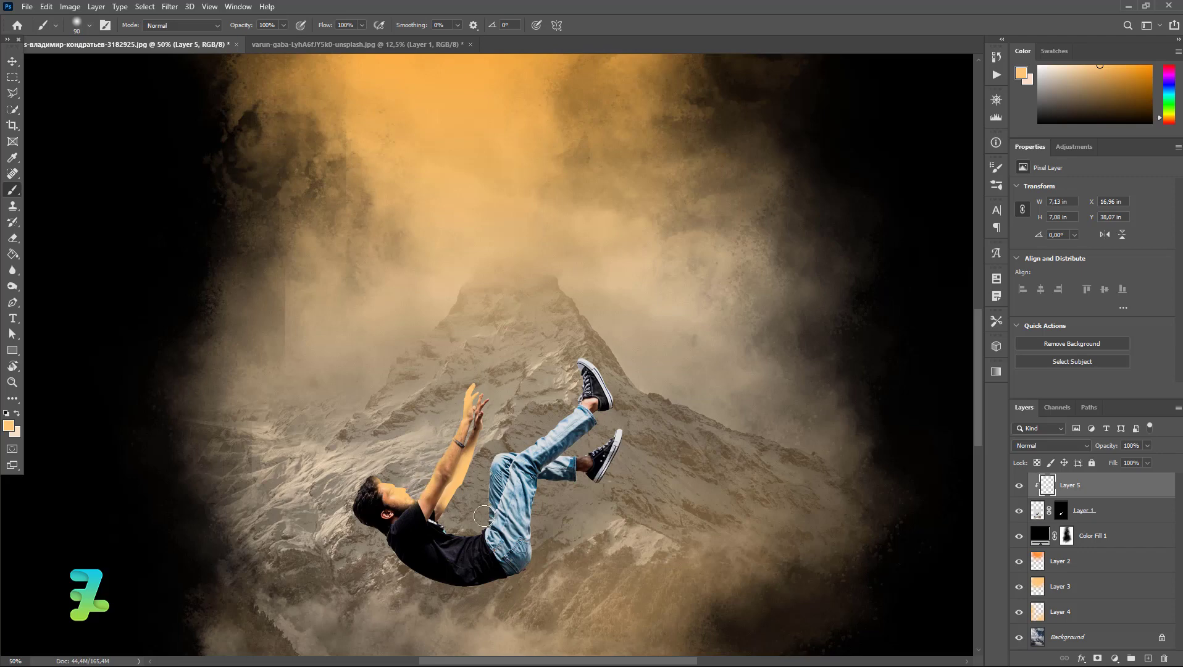
mouse_move(483, 515)
mouse_down()
mouse_move(517, 441)
mouse_move(584, 364)
mouse_up()
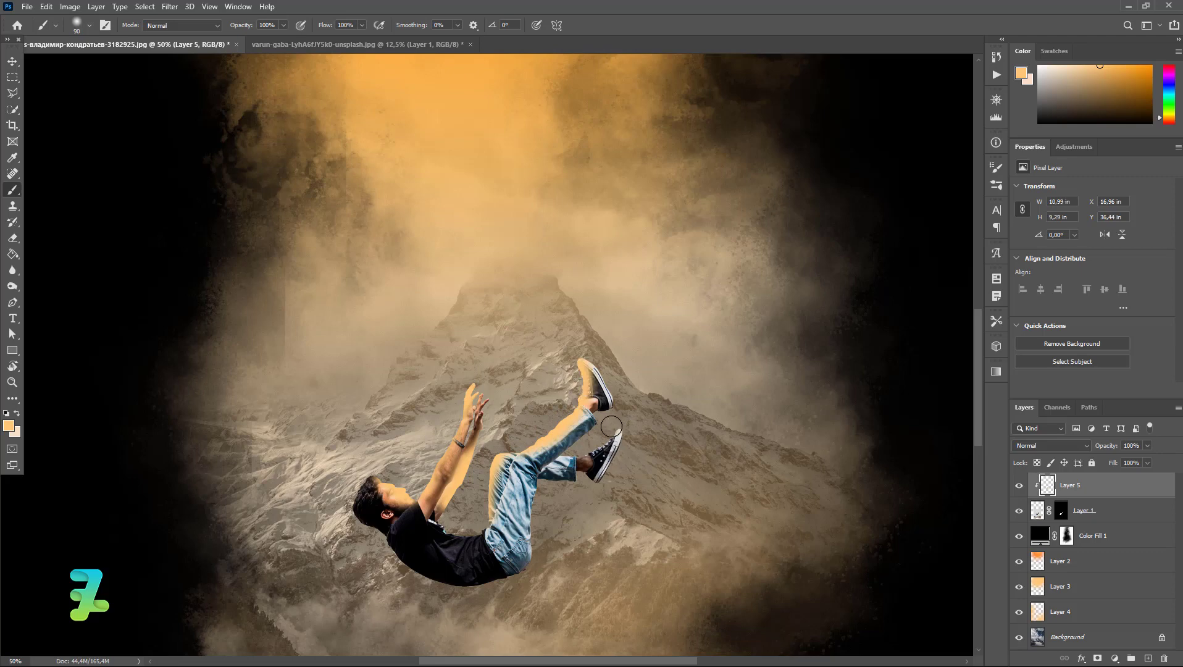
drag(611, 425, 602, 454)
key(ctrl+z)
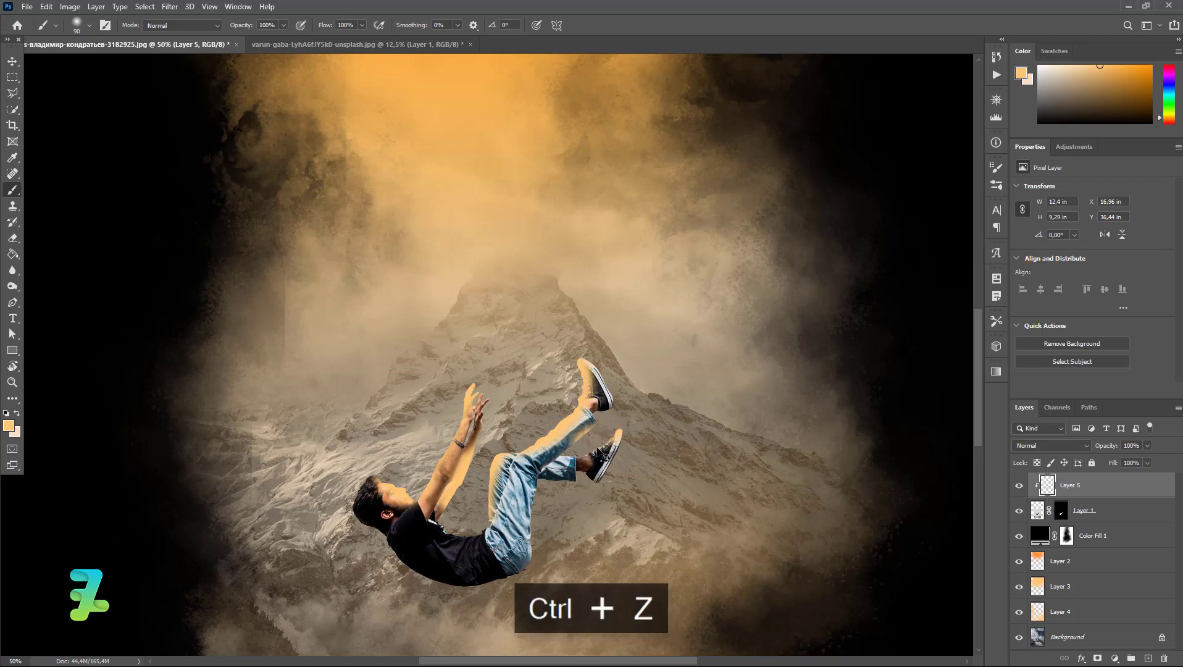
drag(592, 454, 620, 429)
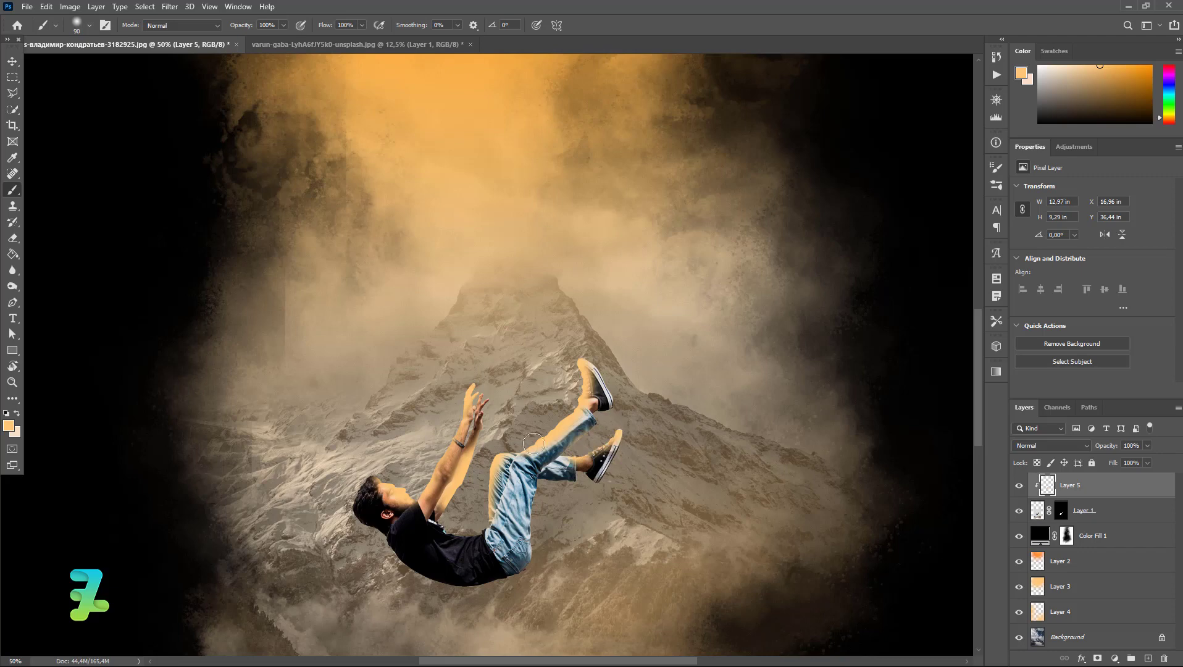
drag(442, 527, 484, 525)
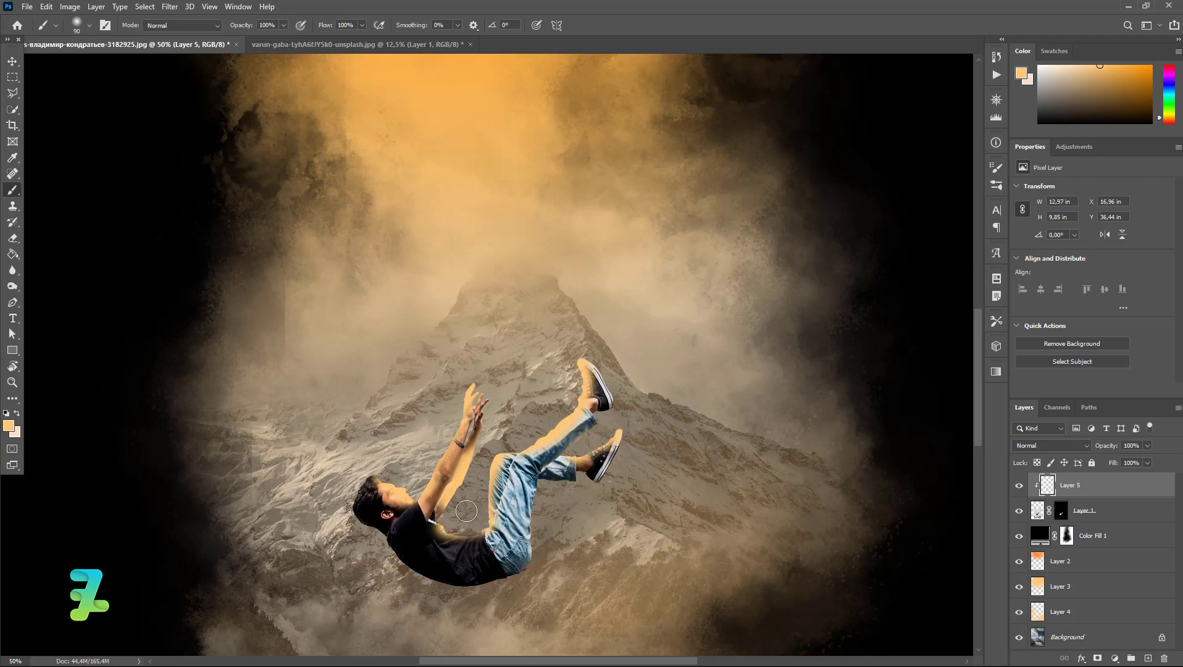
Set Layer 5 to Overlay at 60% opacity and add a Brightness/Contrast adjustment layer.
click(1084, 447)
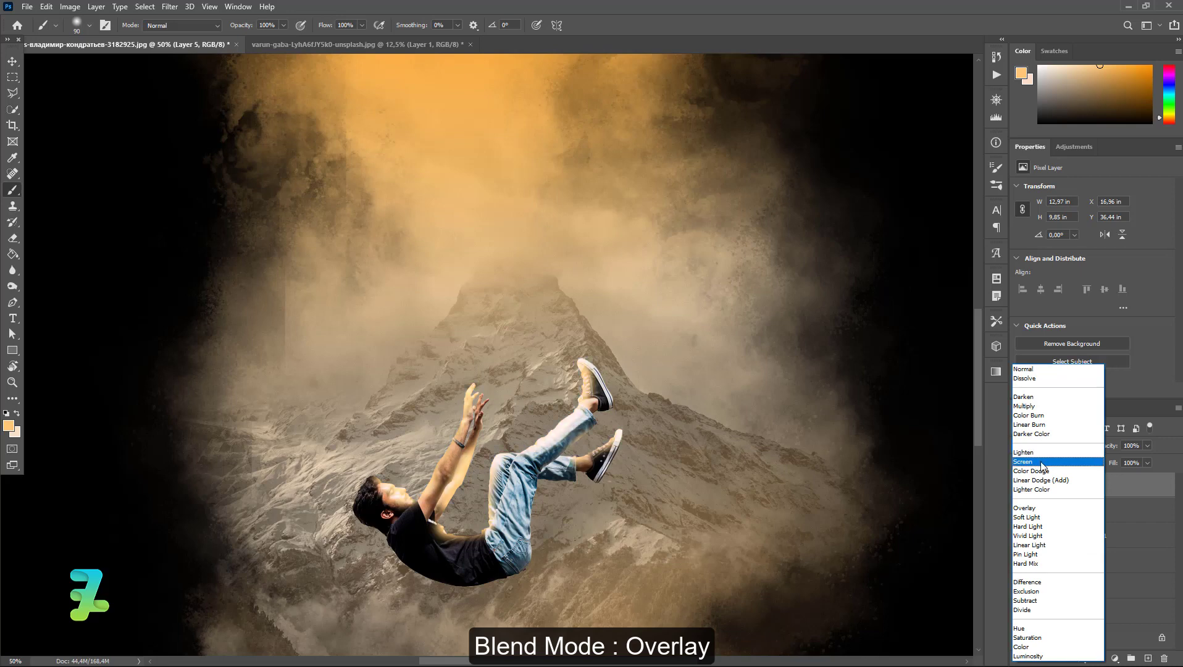
click(1041, 510)
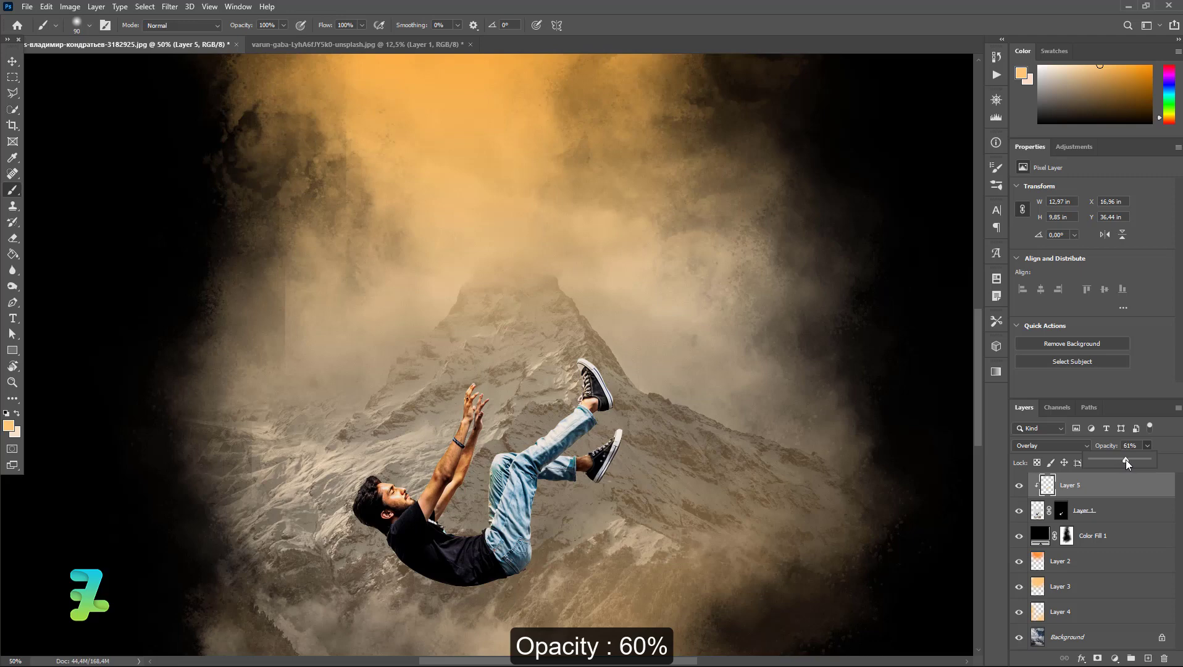
click(1129, 446)
text(60)
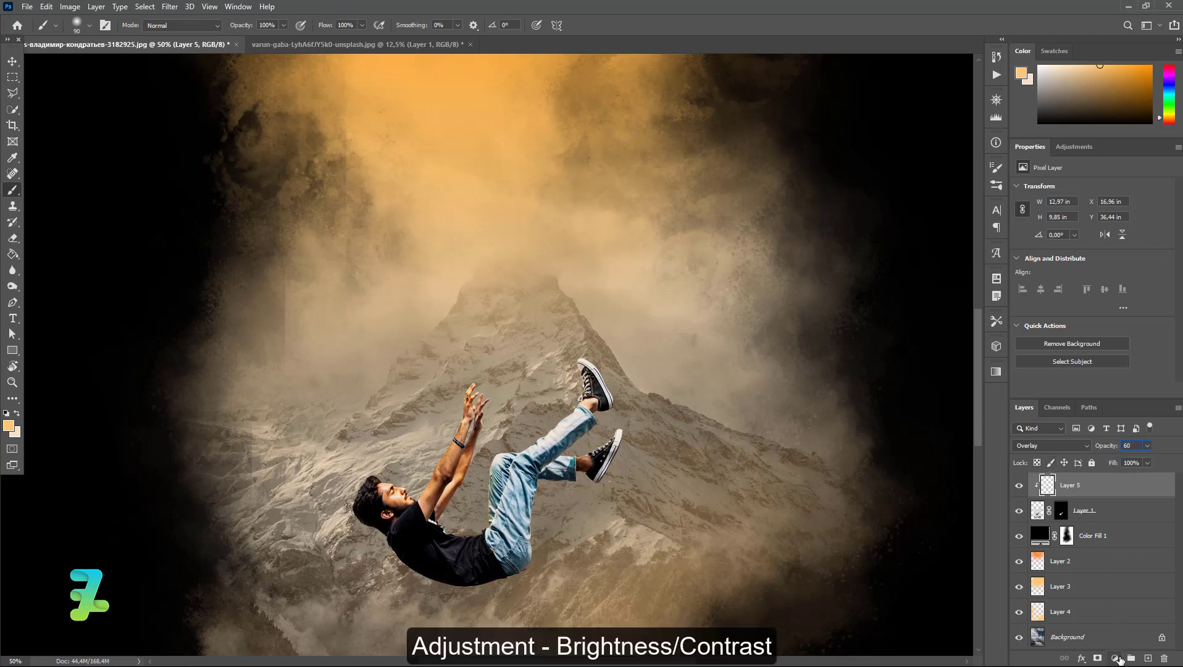
click(1115, 658)
click(1057, 448)
Clip the Brightness/Contrast layer to Layer 5 with Brightness -14 and Contrast 83, then zoom out.
key(ctrl+alt+g)
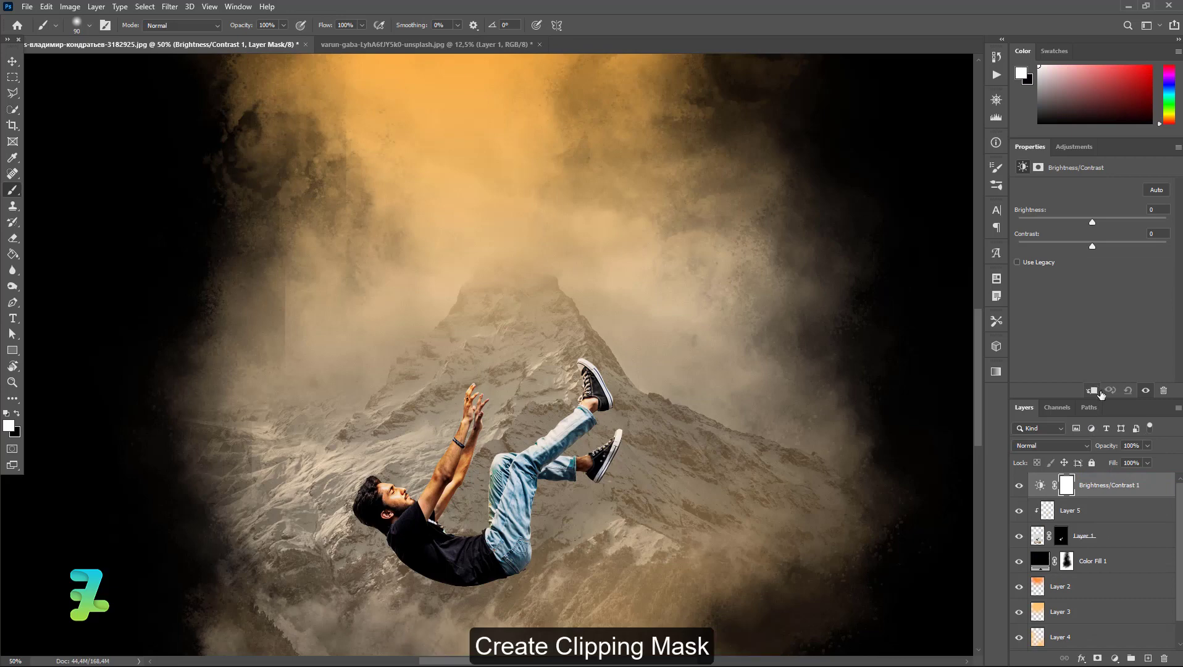
drag(1092, 245, 1075, 247)
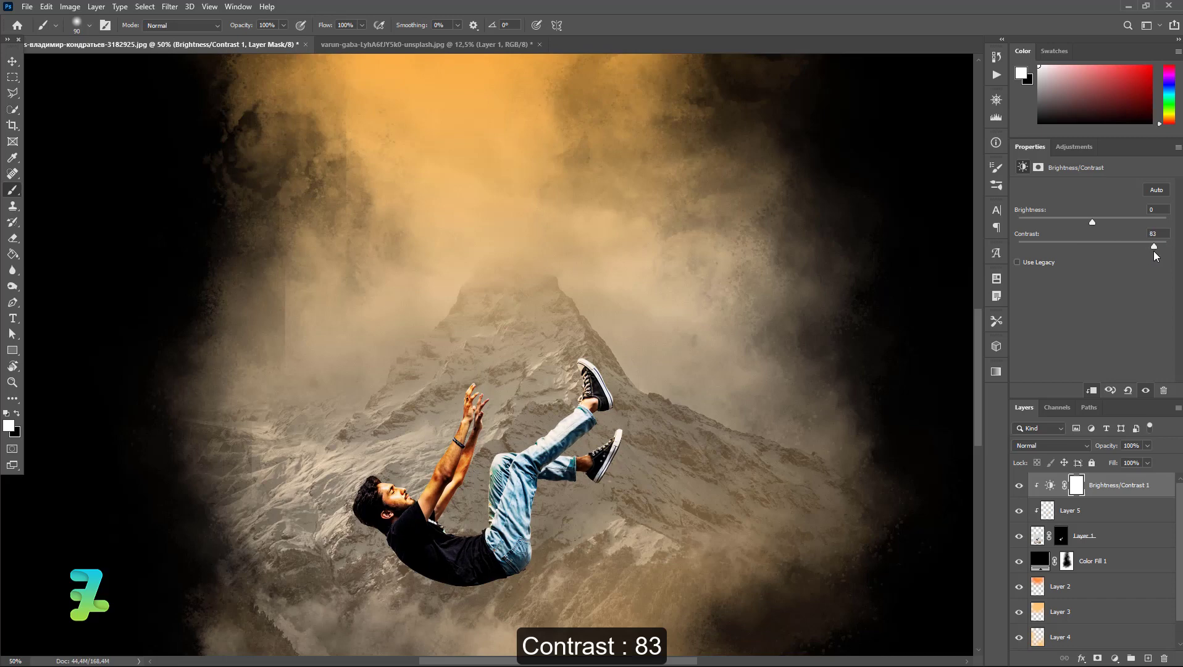
mouse_move(1092, 221)
mouse_down()
mouse_move(1110, 223)
mouse_move(1088, 222)
mouse_up()
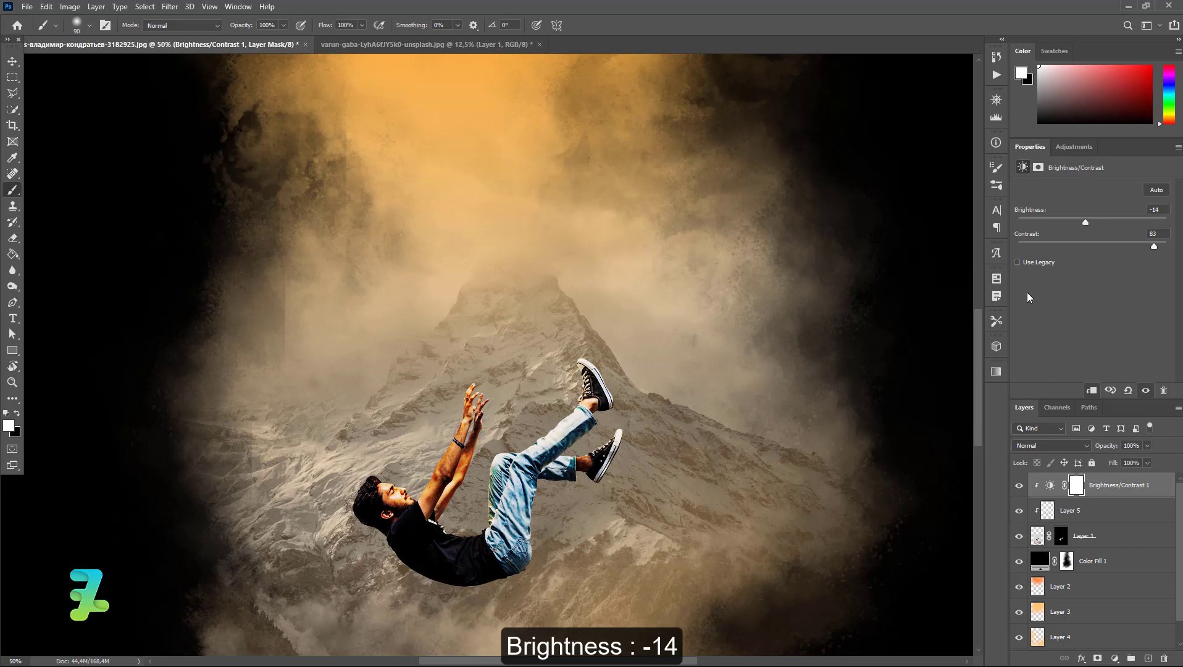
key(ctrl+minus)
key(ctrl+minus)
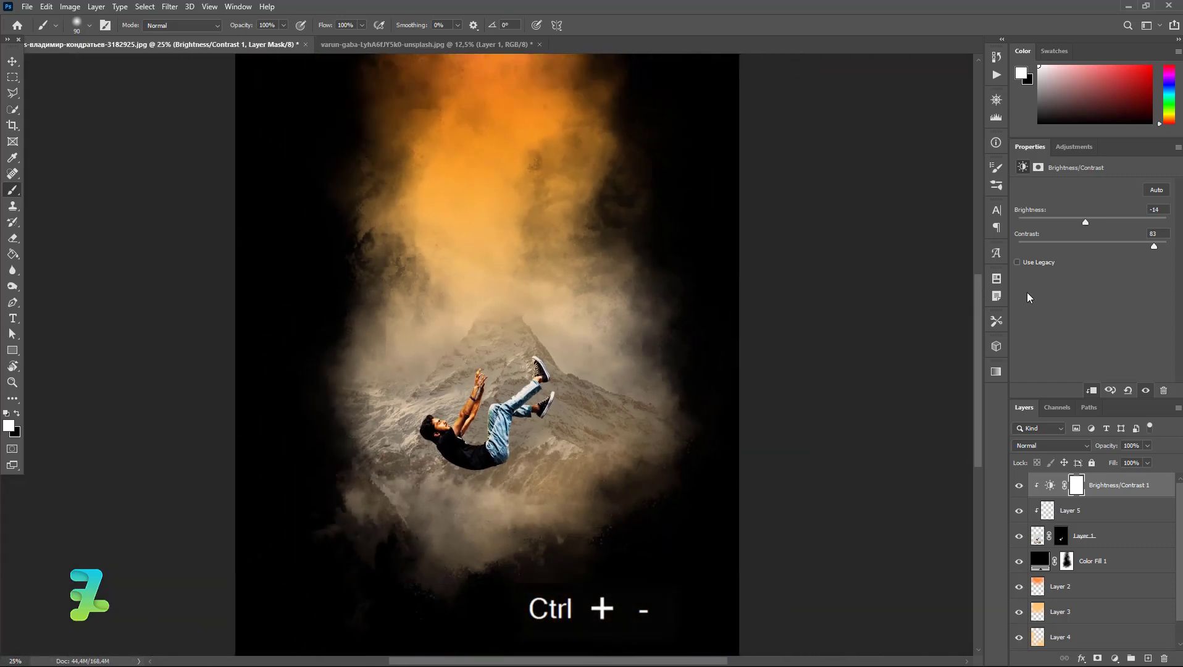
key(ctrl+minus)
key(ctrl+equal)
key(ctrl+minus)
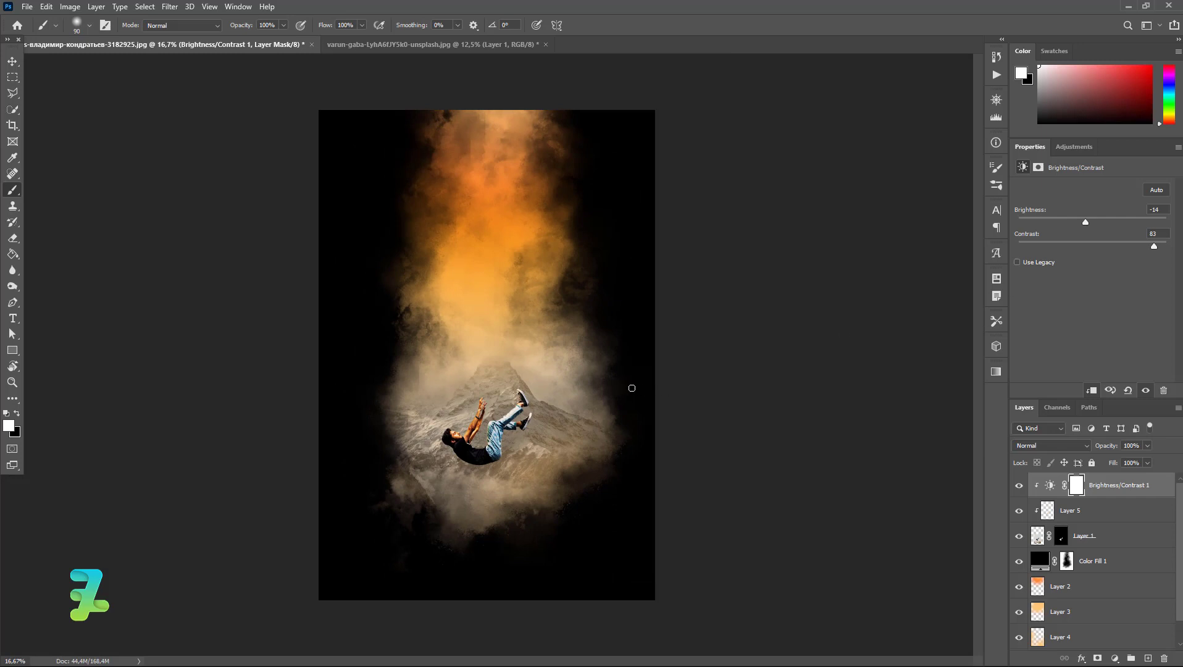
Choose Snow brush 16 from the Brush Preset picker's snow brushes folder.
click(13, 61)
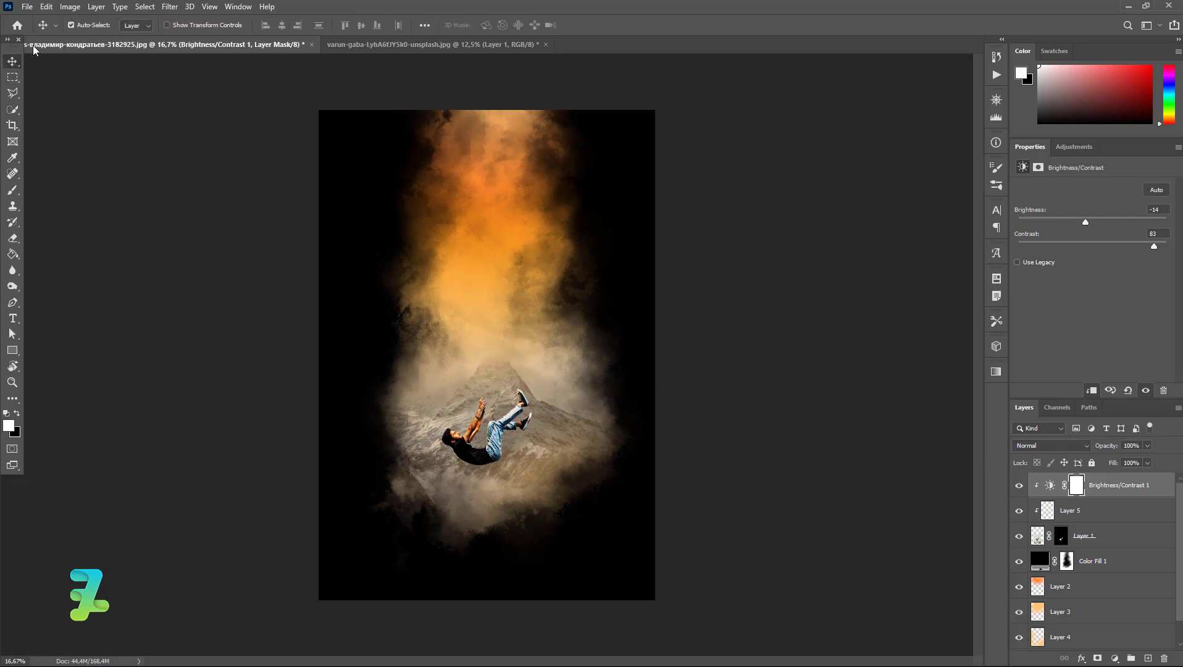
click(9, 191)
click(90, 25)
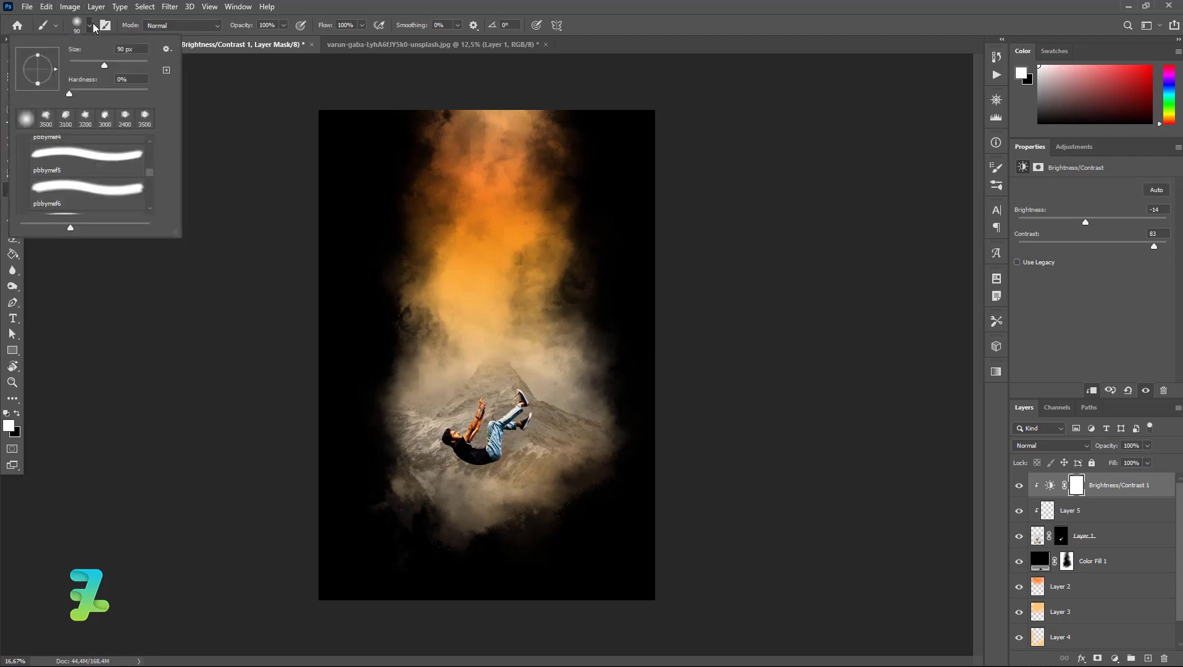
drag(150, 178, 157, 161)
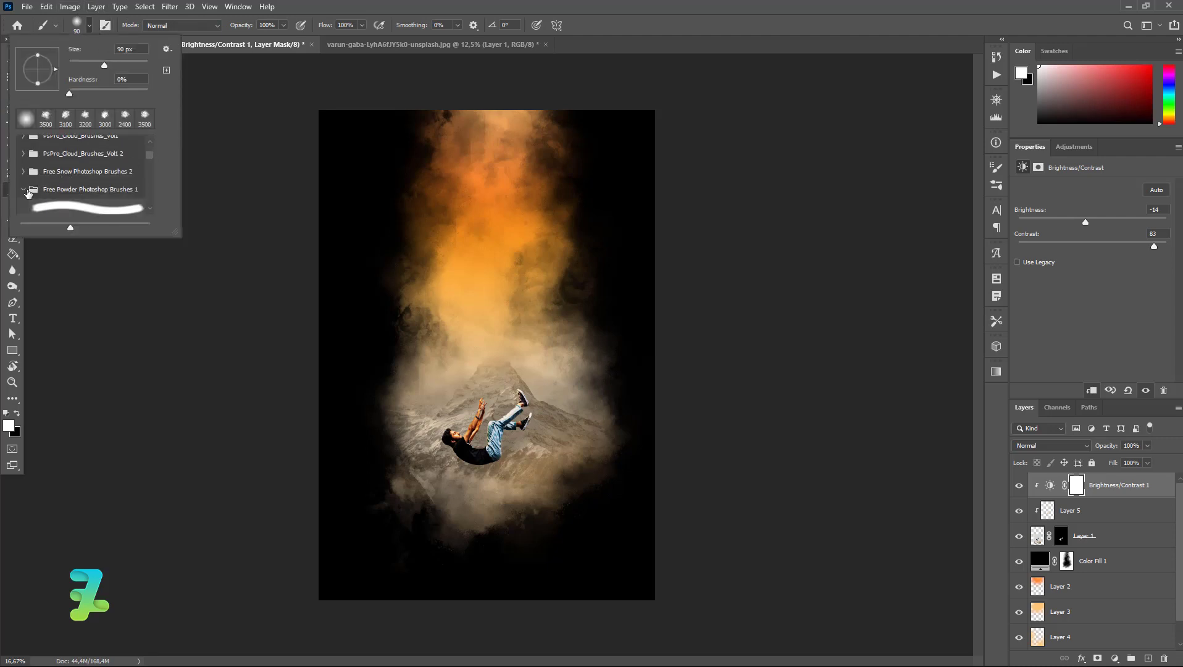
click(27, 192)
click(23, 171)
click(62, 209)
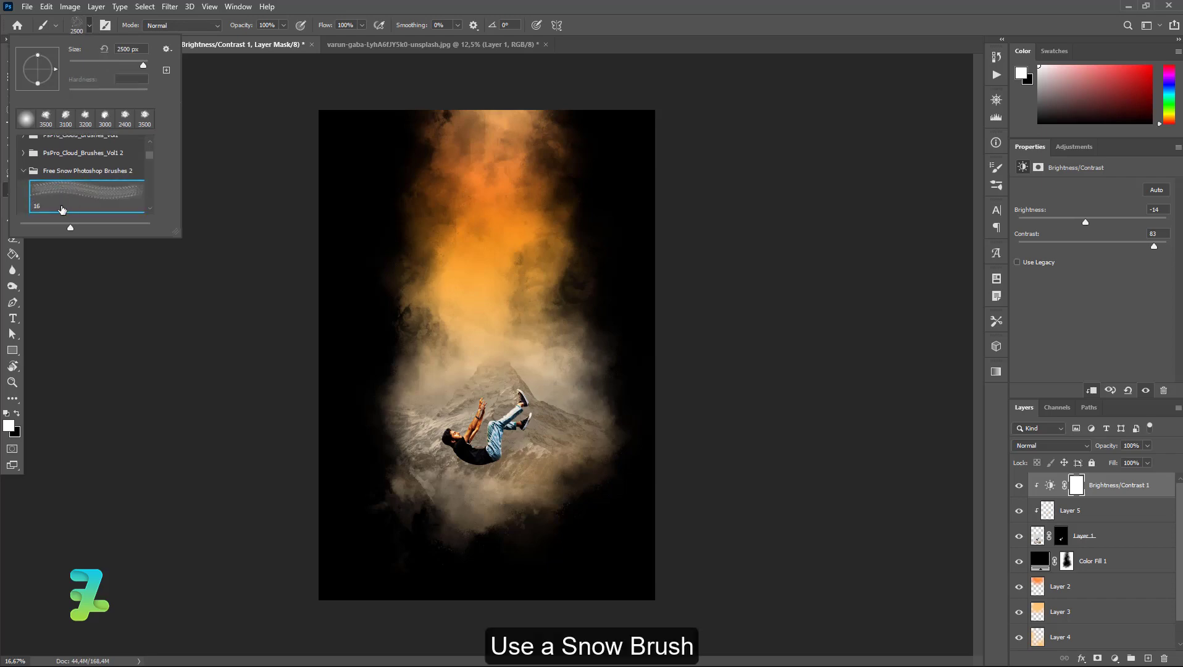
click(92, 26)
Add a new layer above Layer 2 and stamp snow specks across the canvas.
click(8, 425)
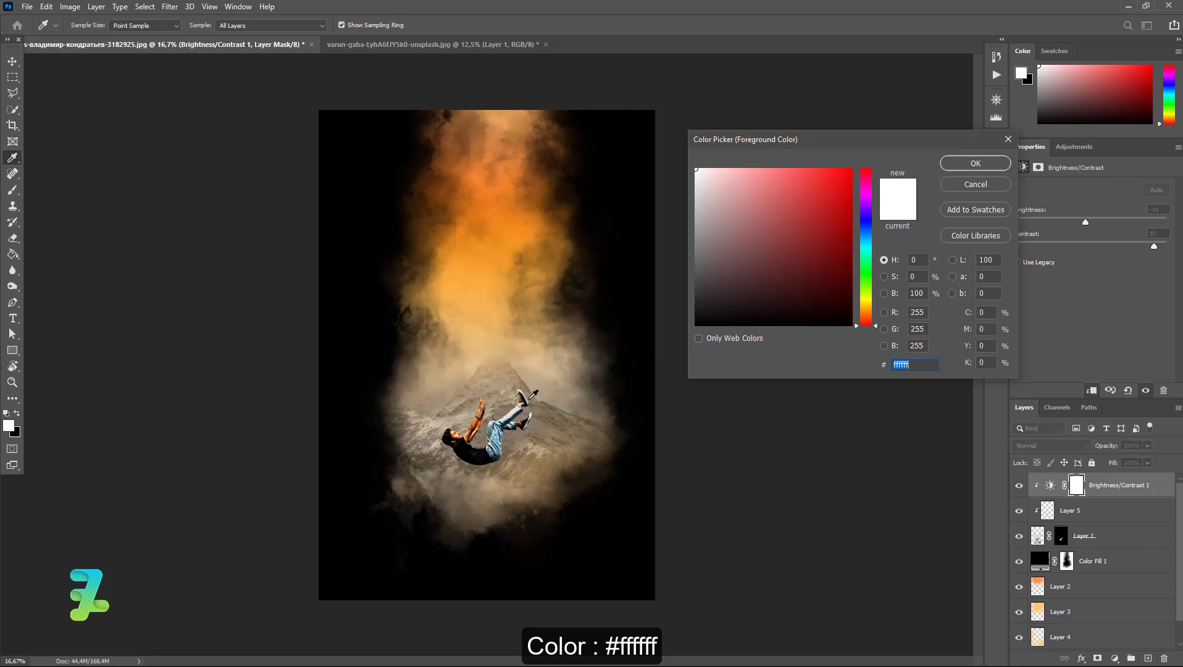
click(983, 188)
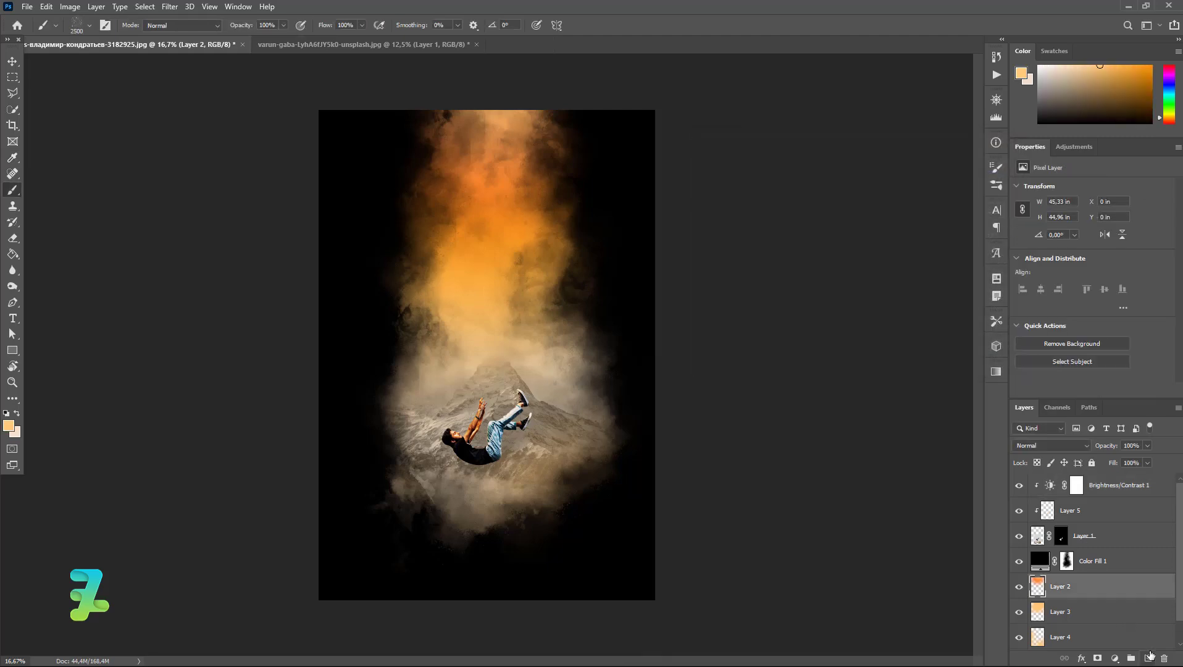
click(1150, 654)
click(491, 86)
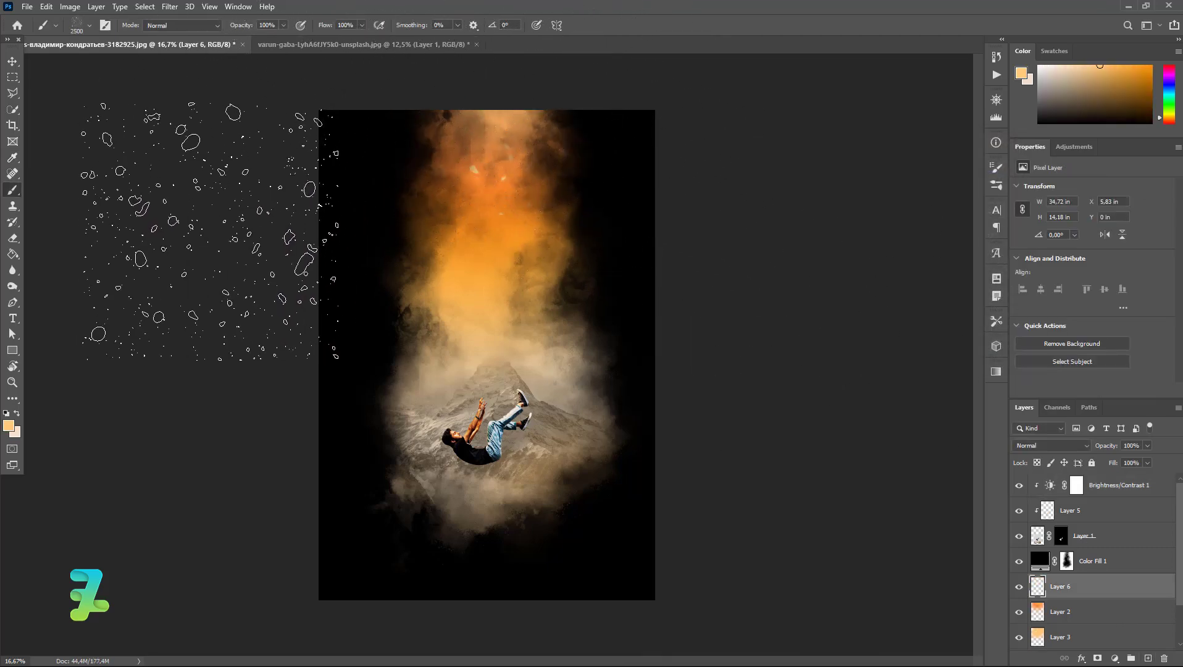
key(ctrl+z)
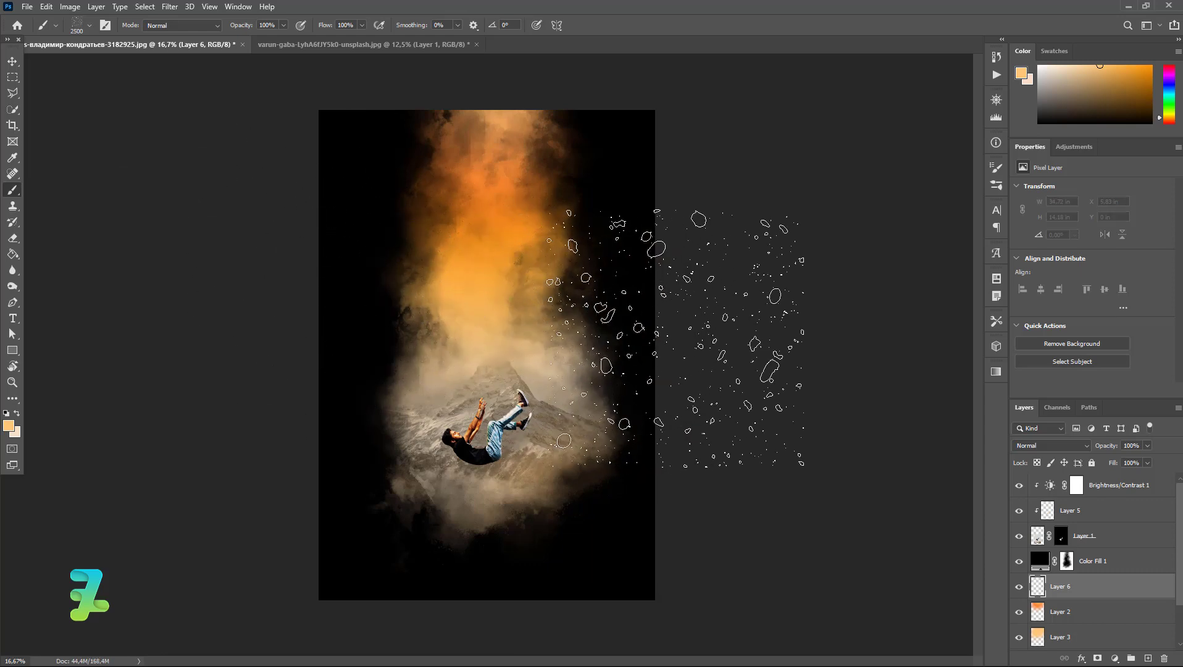
click(677, 344)
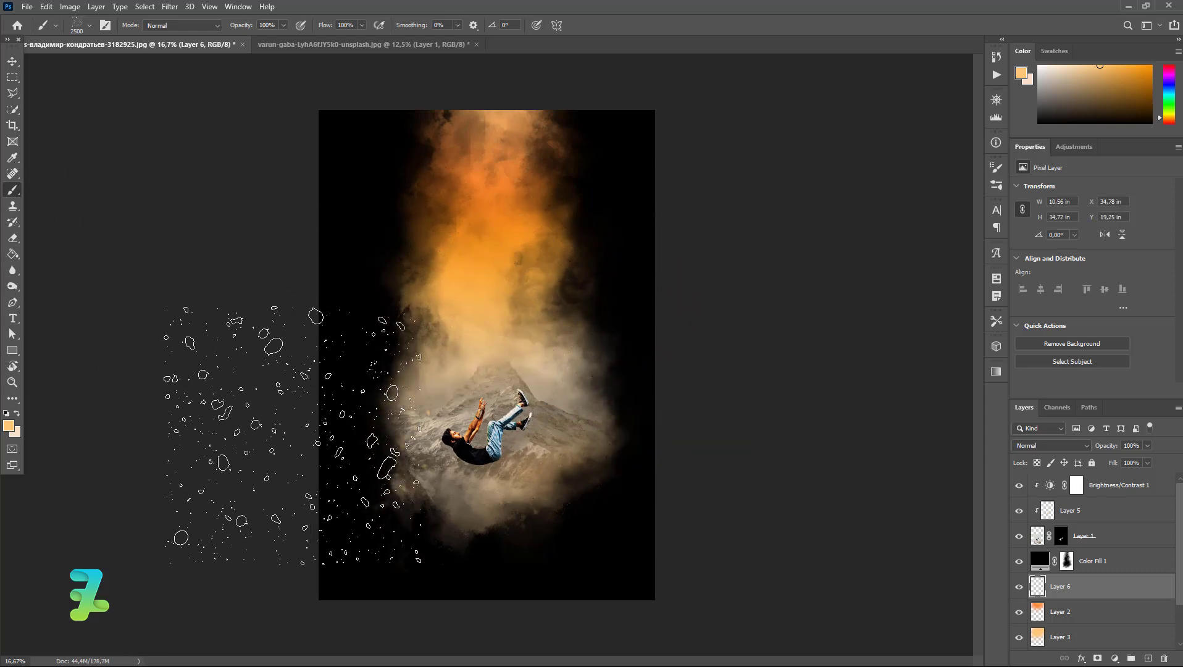
click(296, 436)
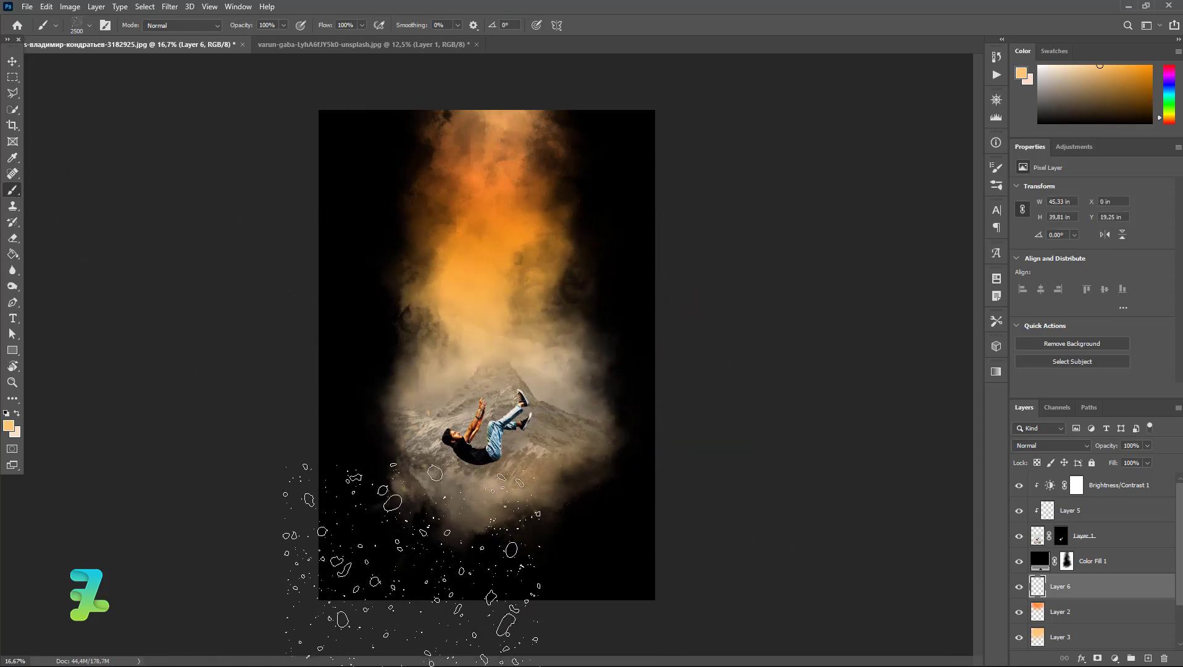
Set the foreground colour to white and paint snow specks over the right side.
click(9, 425)
text(ffeded)
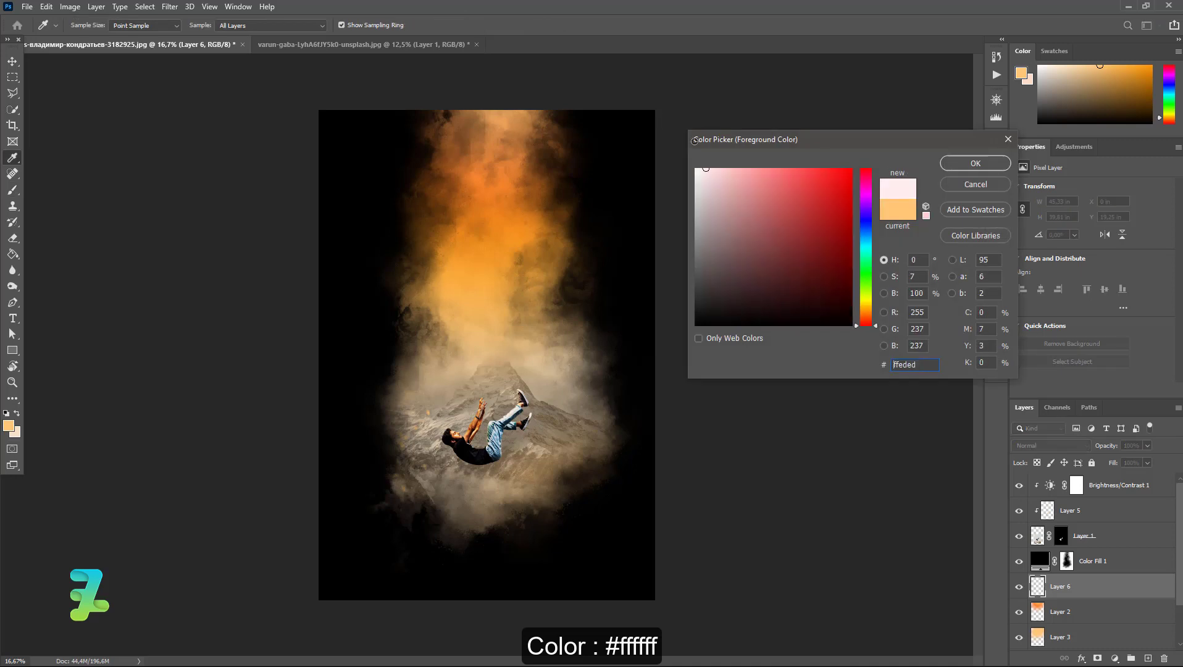
text(ffffff)
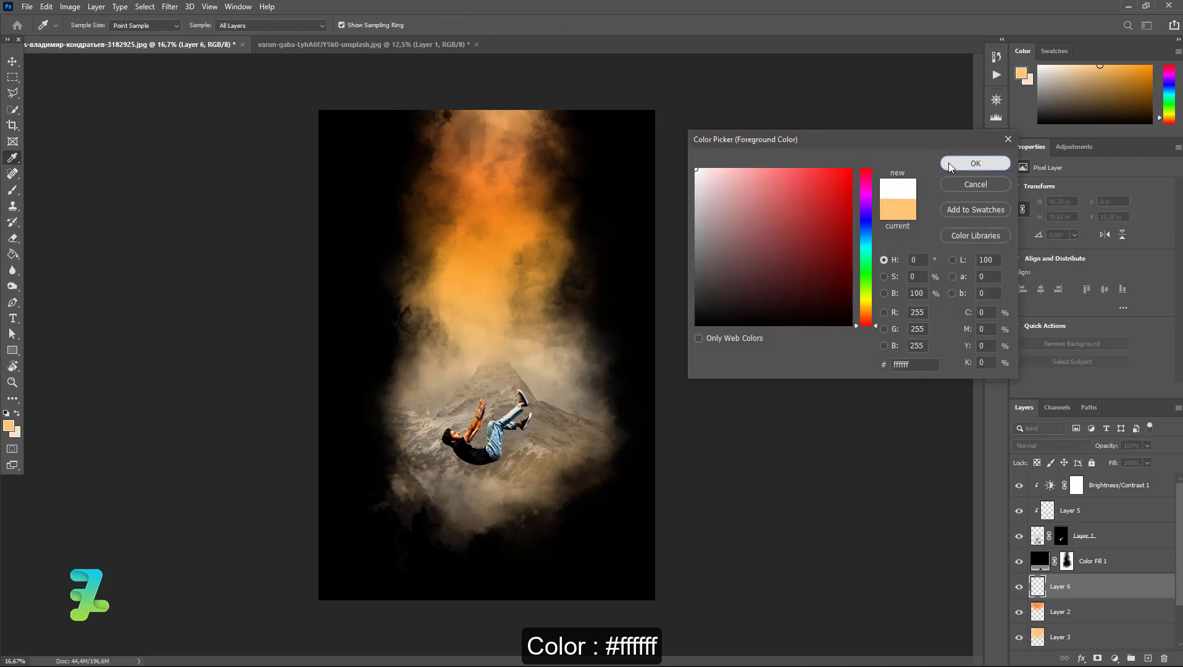
click(948, 163)
key(ctrl+z)
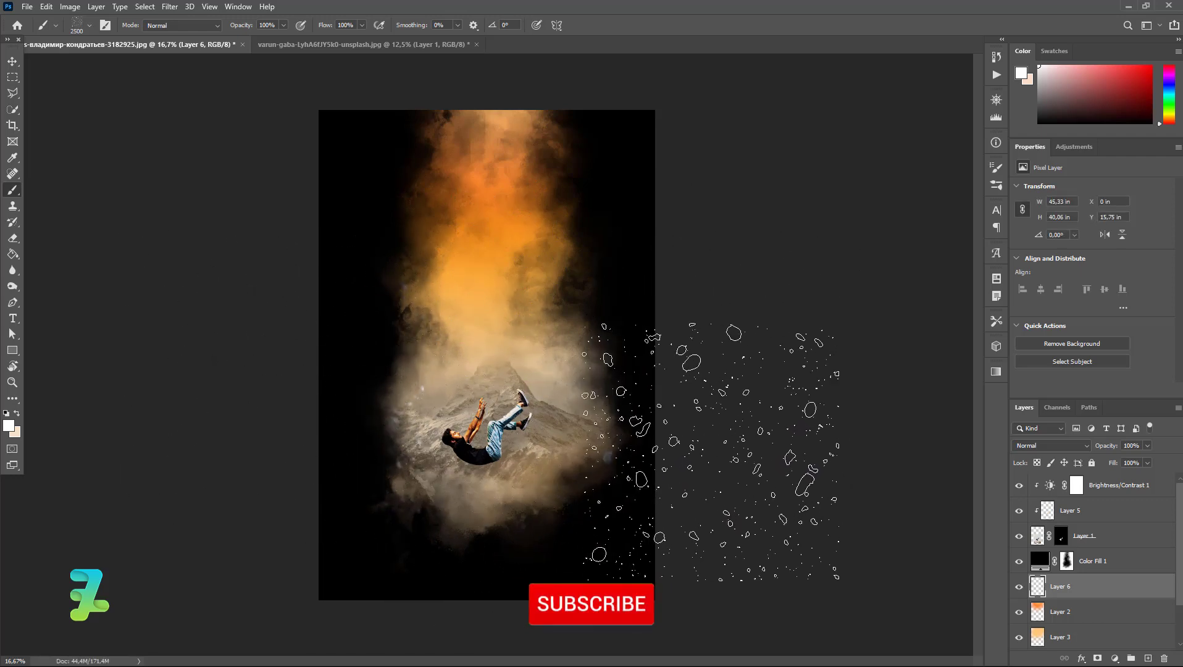
drag(710, 451, 451, 593)
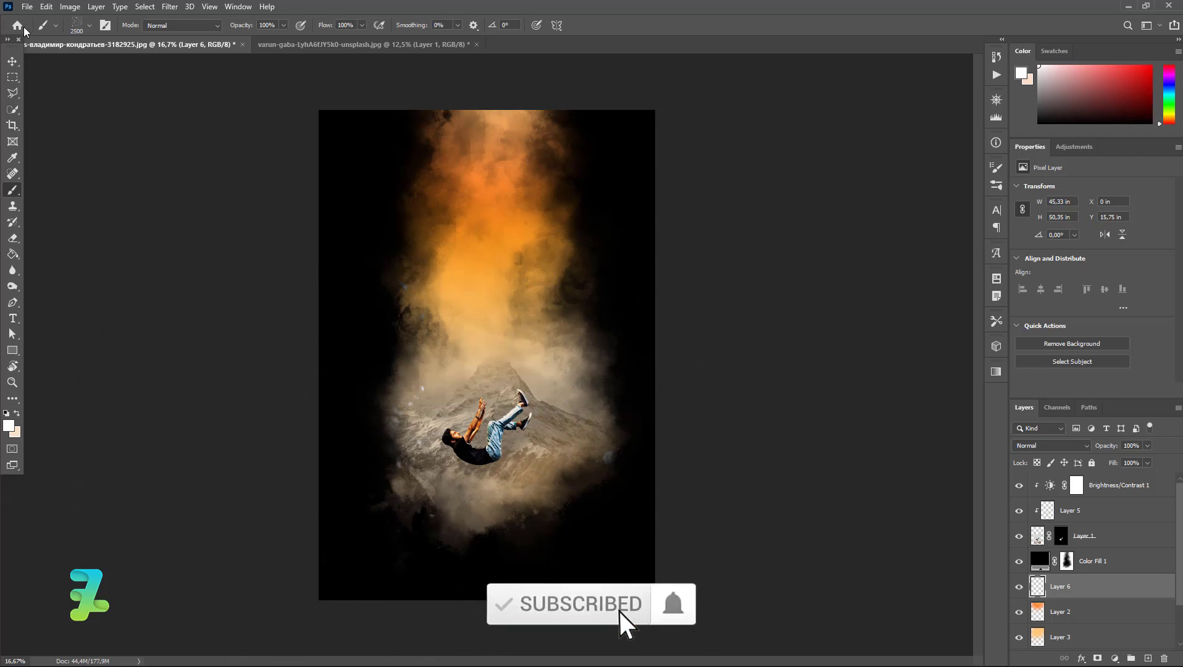
Switch to another snow brush variant and stamp white specks across the top and centre.
click(87, 25)
scroll(147, 210, down, 1)
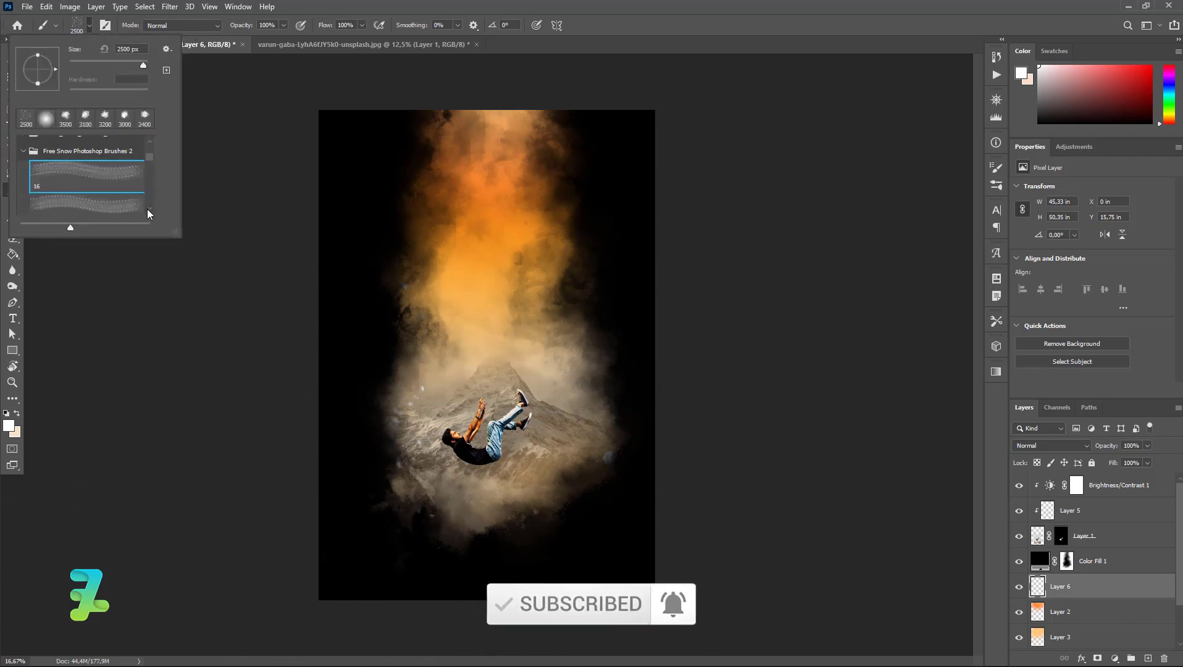
click(148, 210)
scroll(151, 210, down, 1)
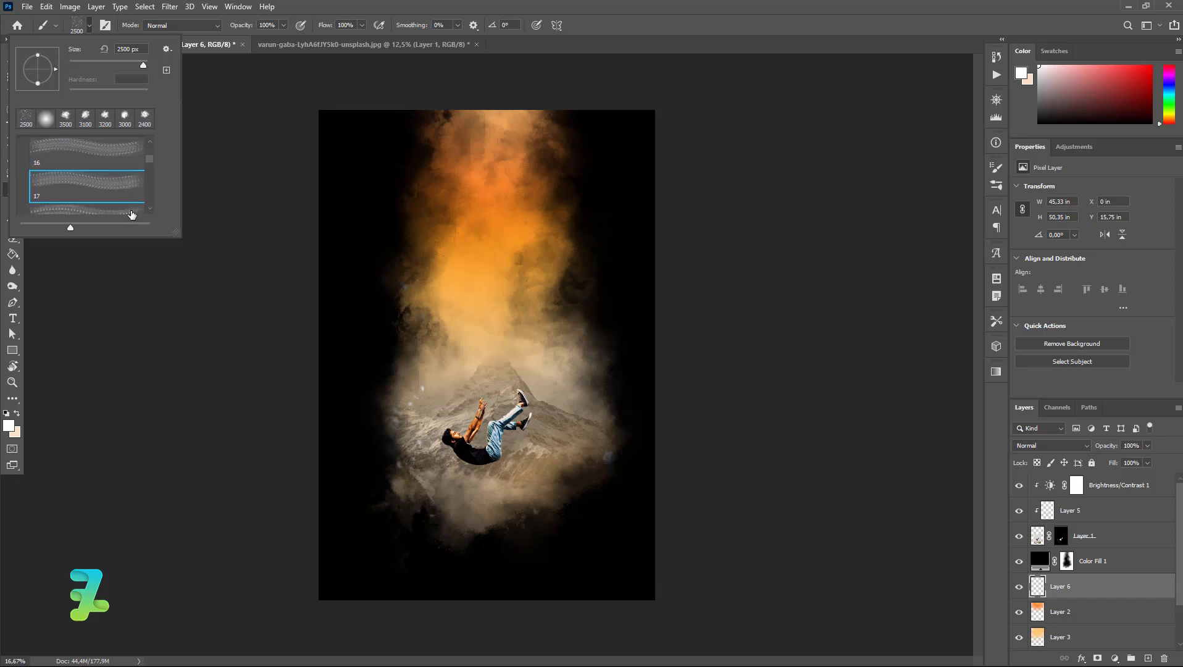
click(127, 208)
click(91, 25)
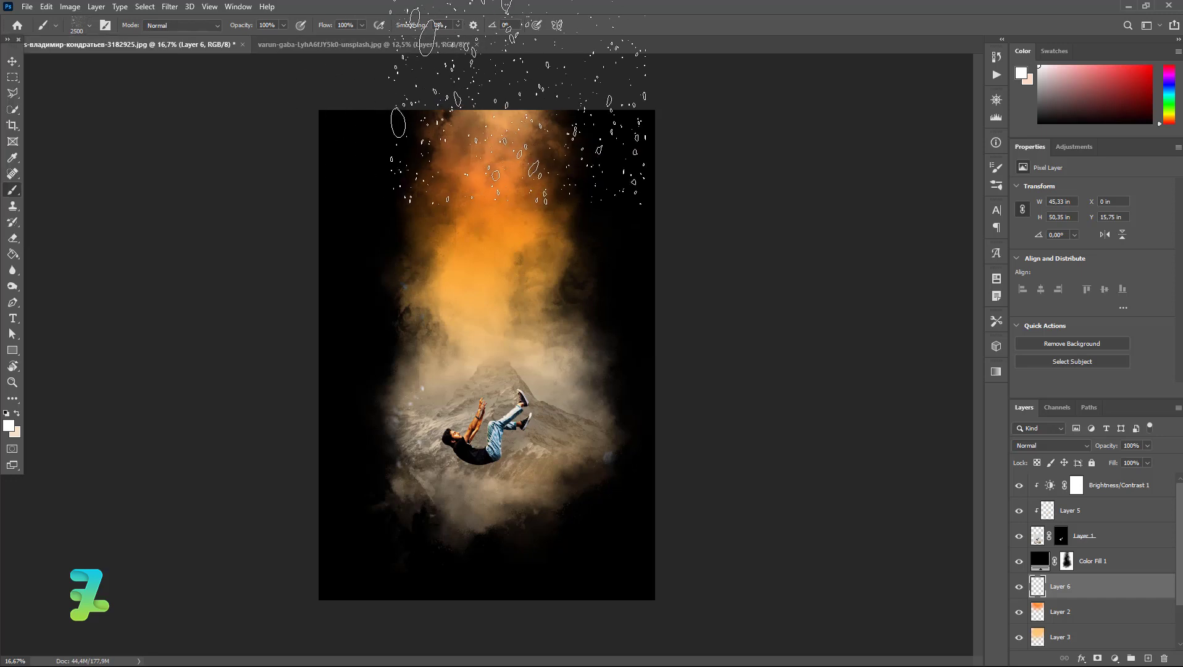
click(513, 68)
key(ctrl+z)
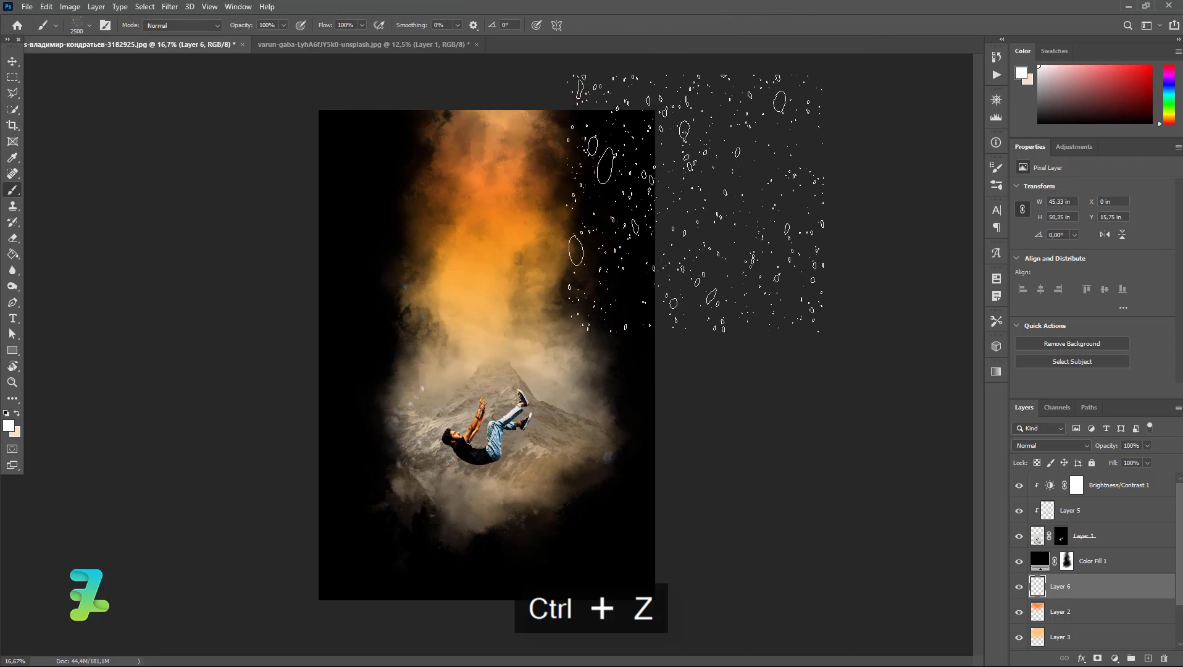
click(483, 71)
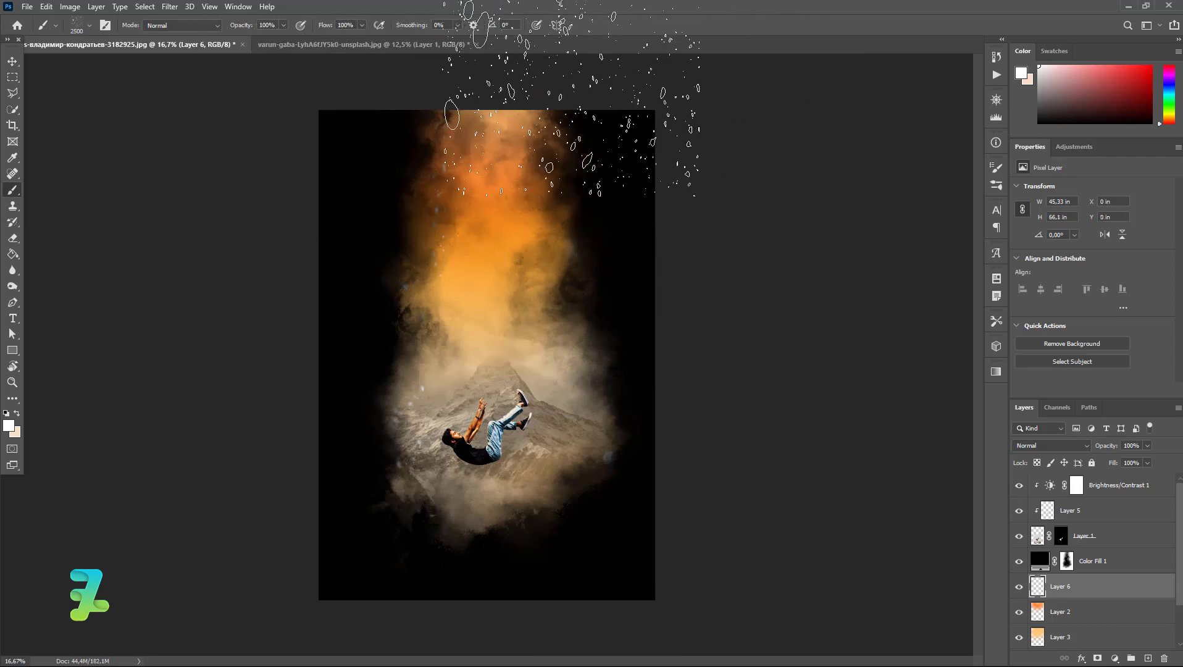
click(487, 336)
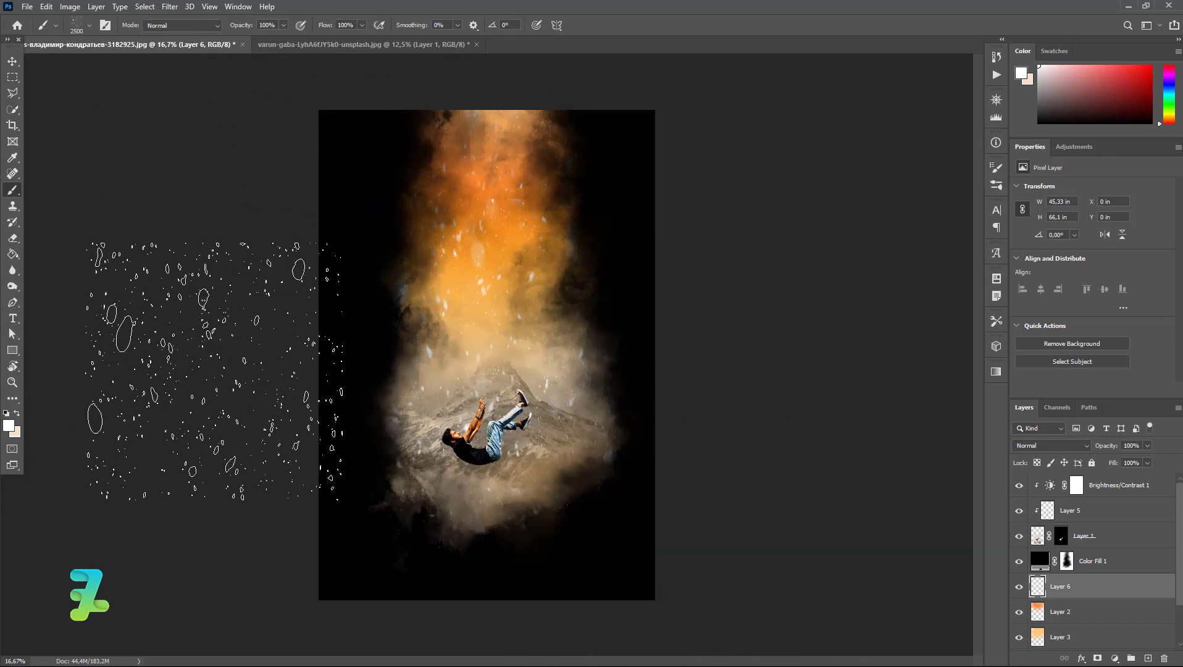
Lower Layer 6's snow opacity to 63%, then select the Brightness/Contrast 1 layer.
click(13, 62)
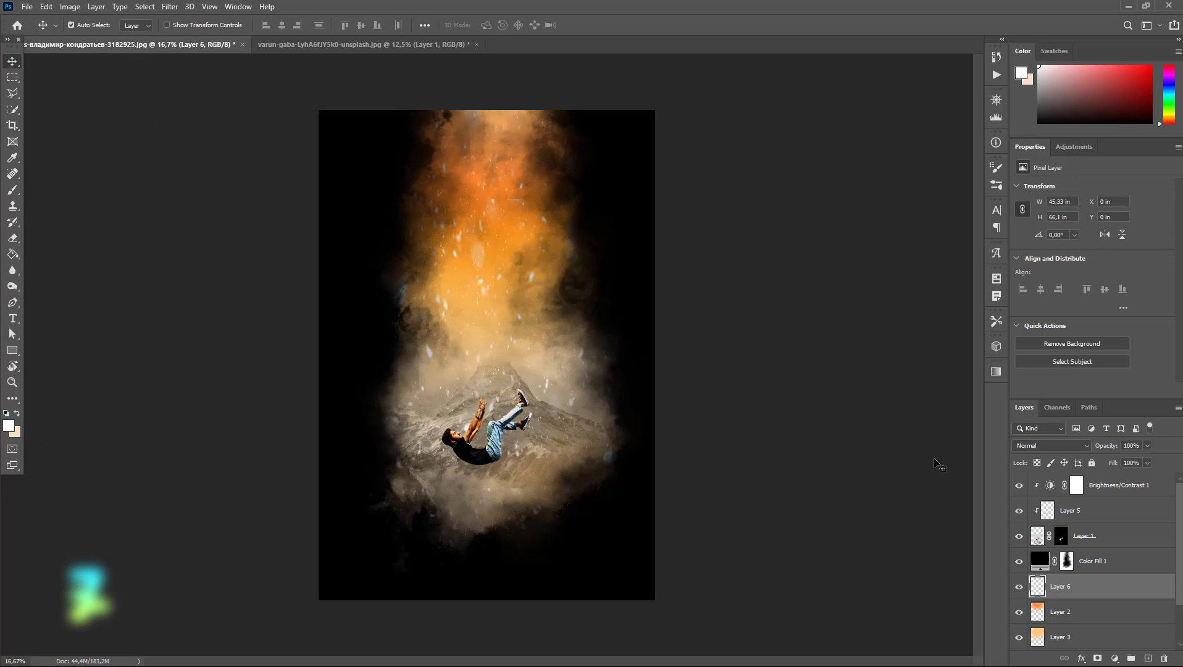
click(1148, 444)
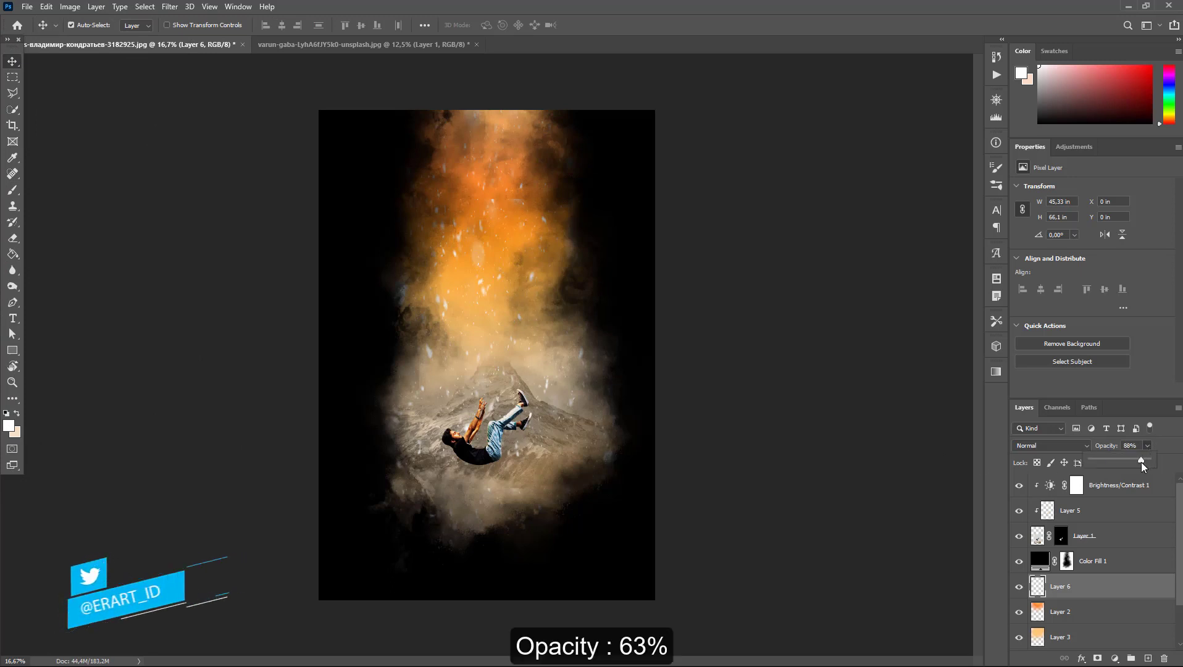
drag(1142, 462, 1134, 460)
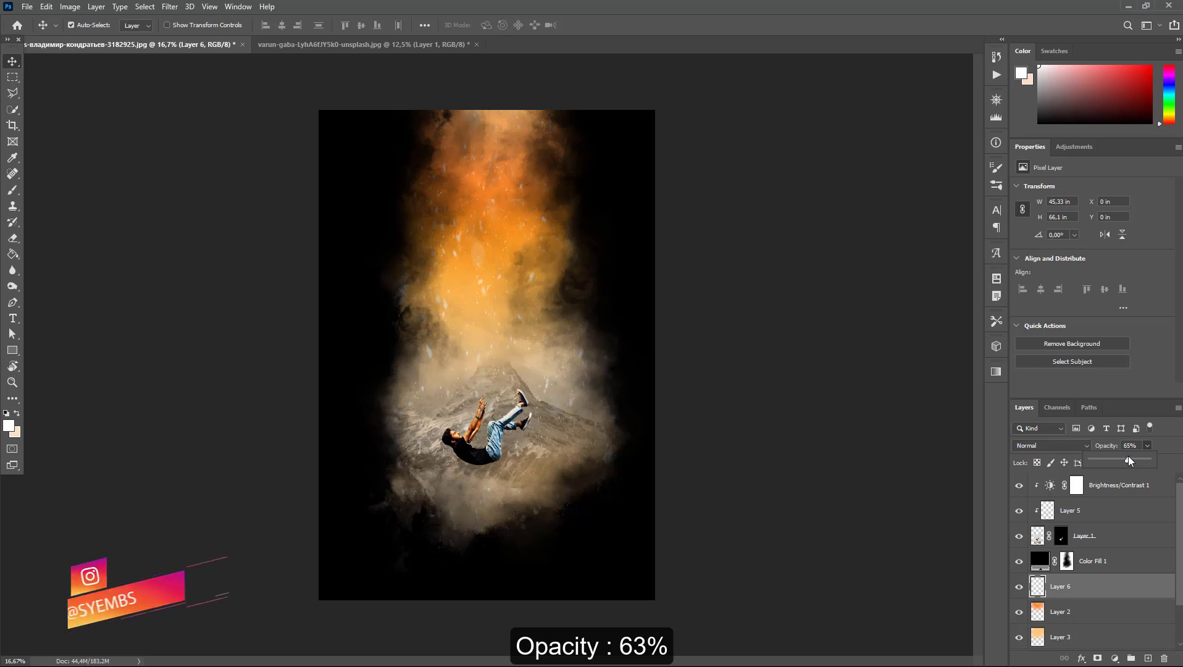
drag(1129, 459, 1127, 460)
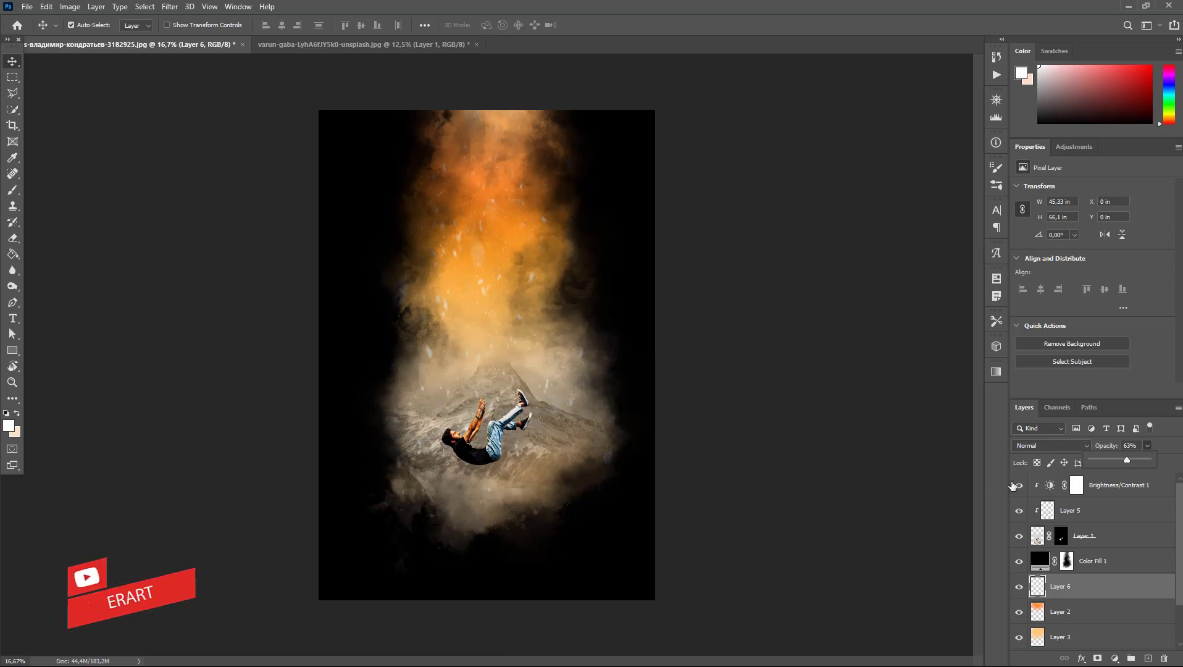
click(1151, 444)
click(1164, 487)
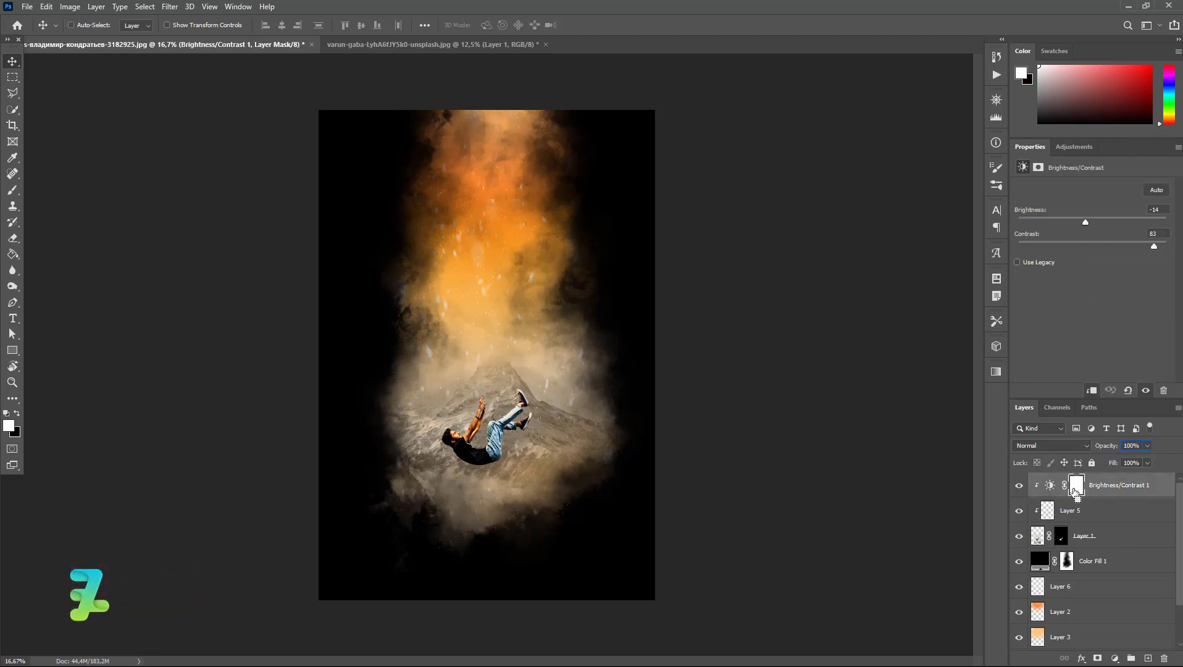
Merge visible layers into Layer 7 and set its Camera Raw Temperature to -4.
key(ctrl+shift+alt+e)
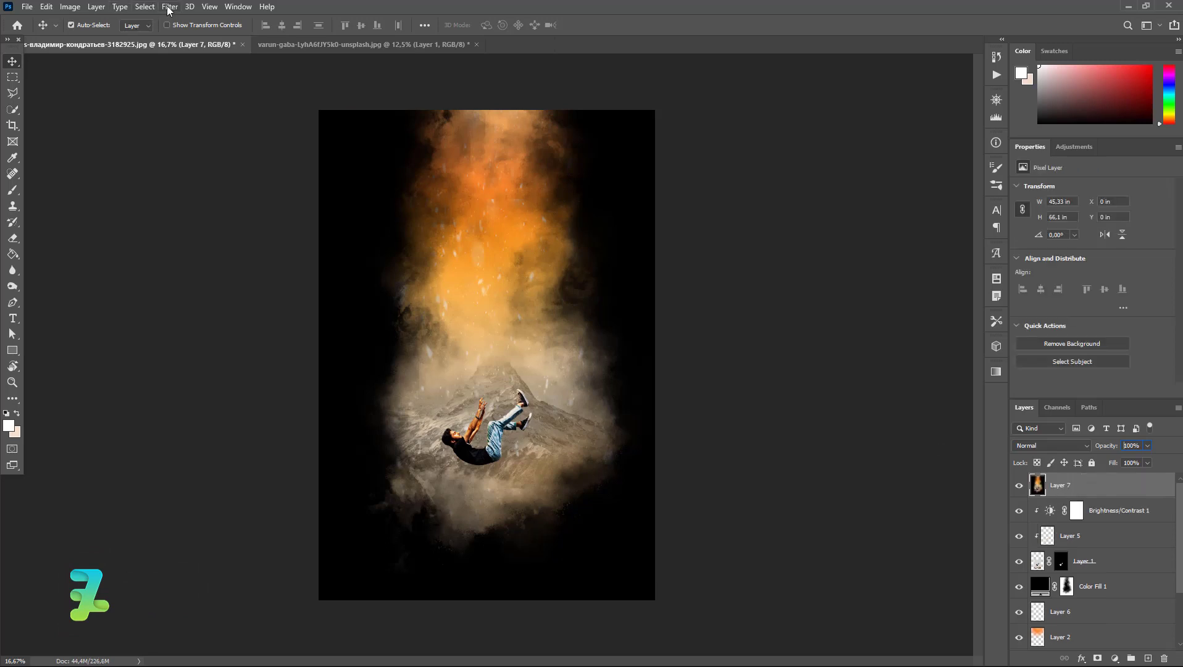
click(189, 6)
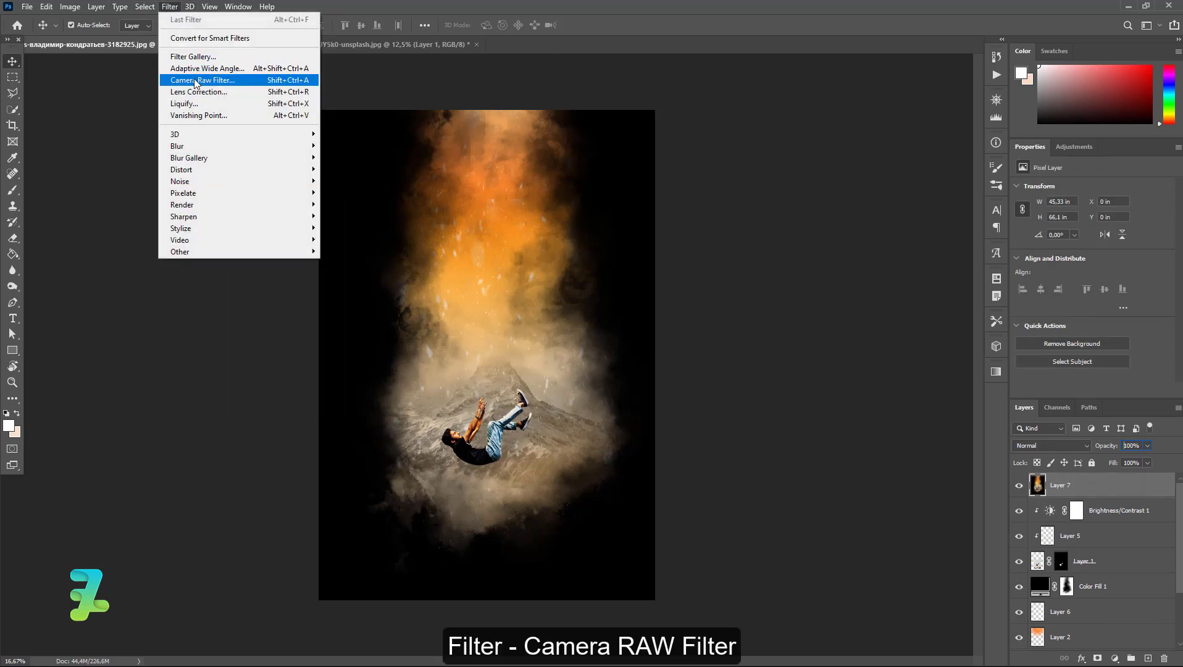
click(194, 79)
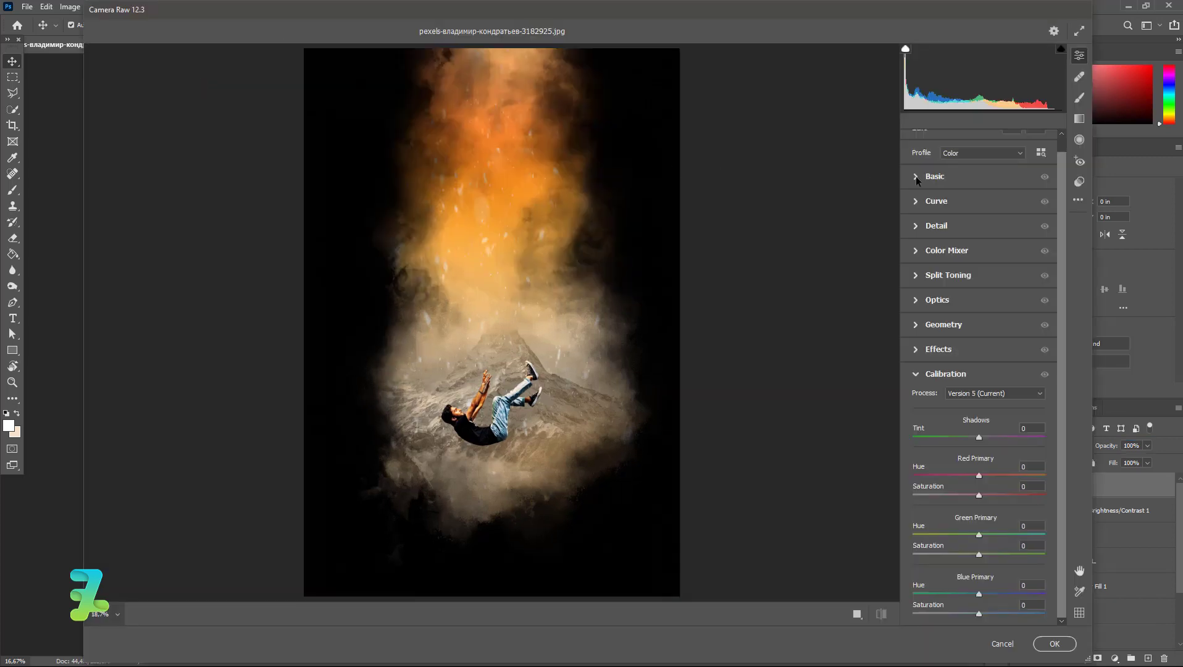
click(917, 177)
drag(979, 237, 989, 238)
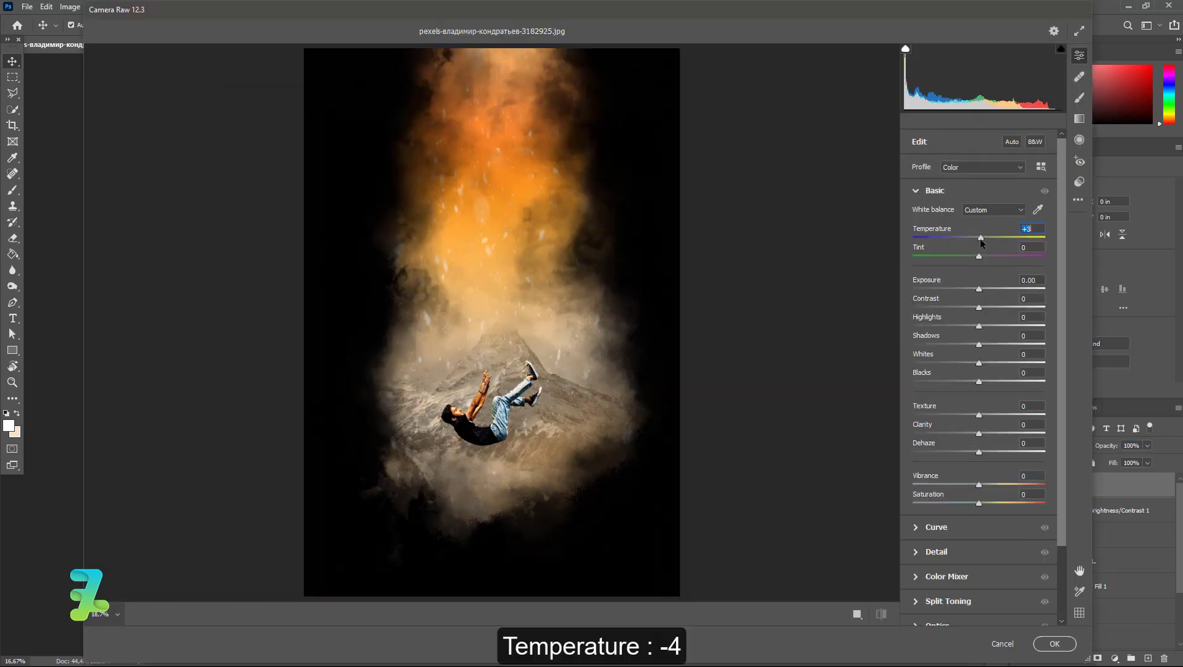
mouse_move(973, 246)
mouse_down()
mouse_move(956, 245)
mouse_move(973, 245)
mouse_up()
mouse_move(981, 237)
mouse_down()
mouse_move(1001, 259)
mouse_move(986, 257)
mouse_move(994, 292)
mouse_move(979, 291)
mouse_move(1011, 315)
mouse_move(953, 303)
mouse_move(974, 307)
mouse_move(983, 291)
mouse_up()
In Camera Raw Basic, set Exposure to +0.05 and Highlights to -6.
double_click(983, 291)
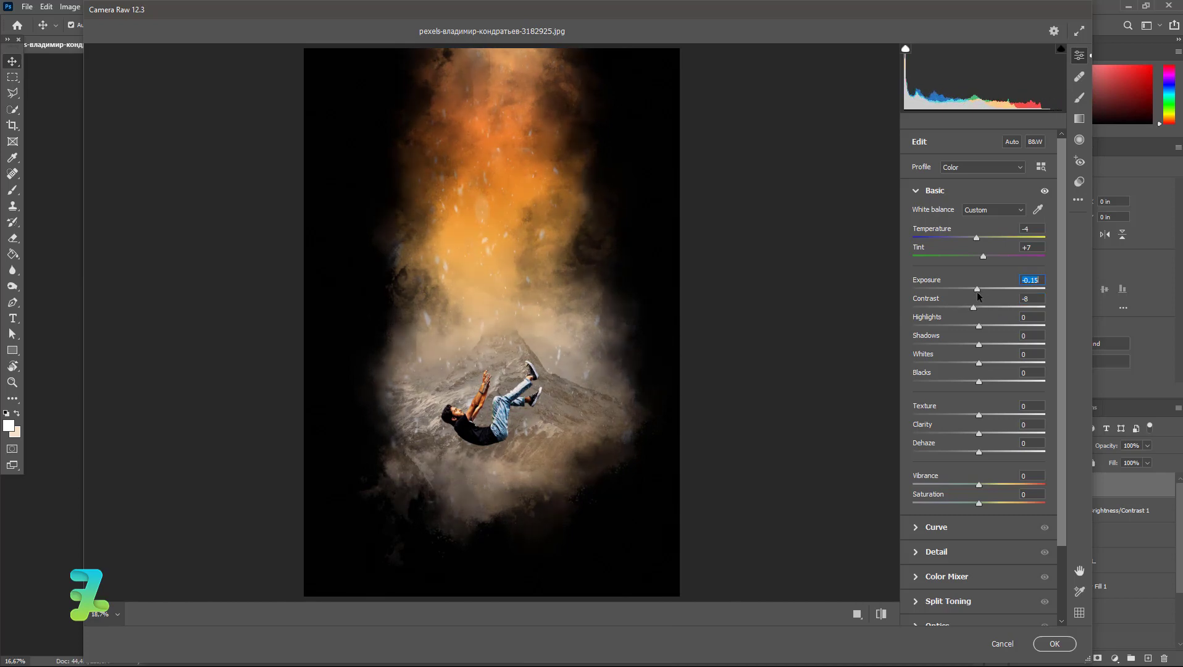
text(-0.1)
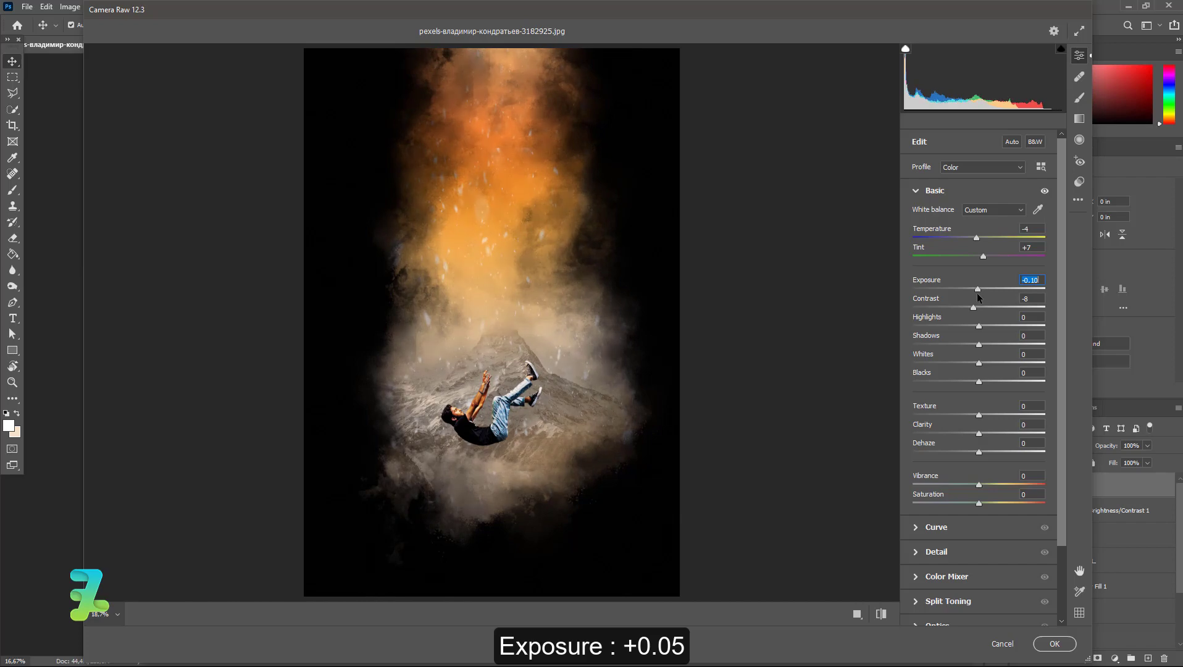
key(Tab)
click(981, 288)
key(Down)
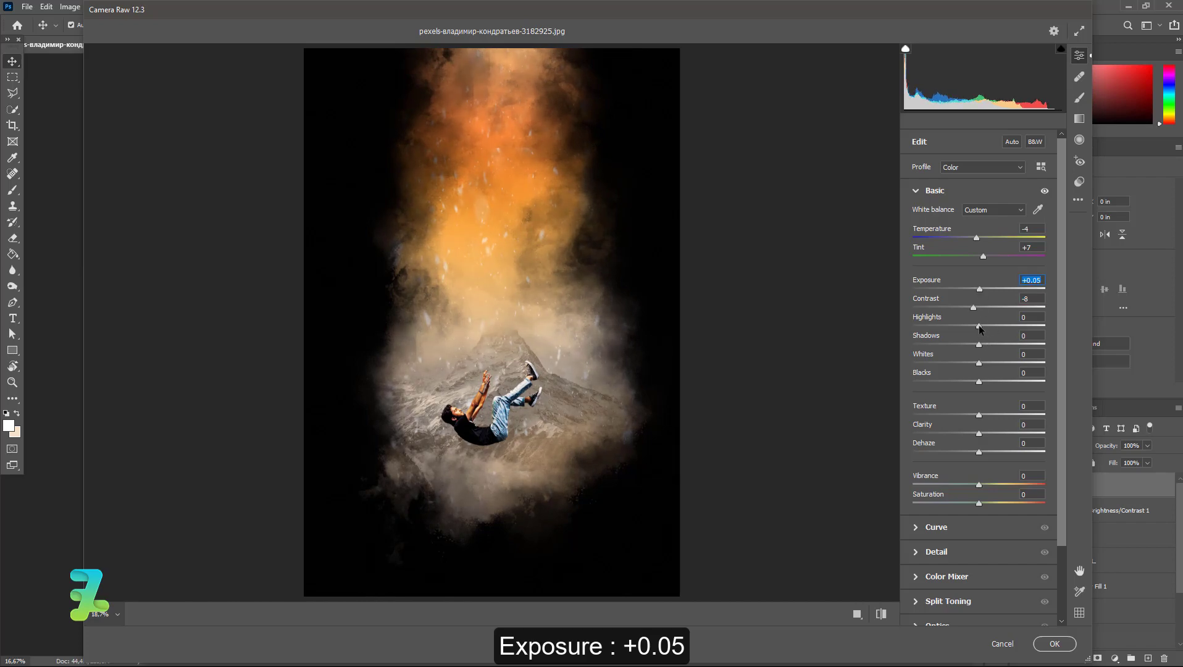
mouse_move(979, 326)
mouse_down()
mouse_move(1008, 329)
mouse_move(976, 333)
mouse_up()
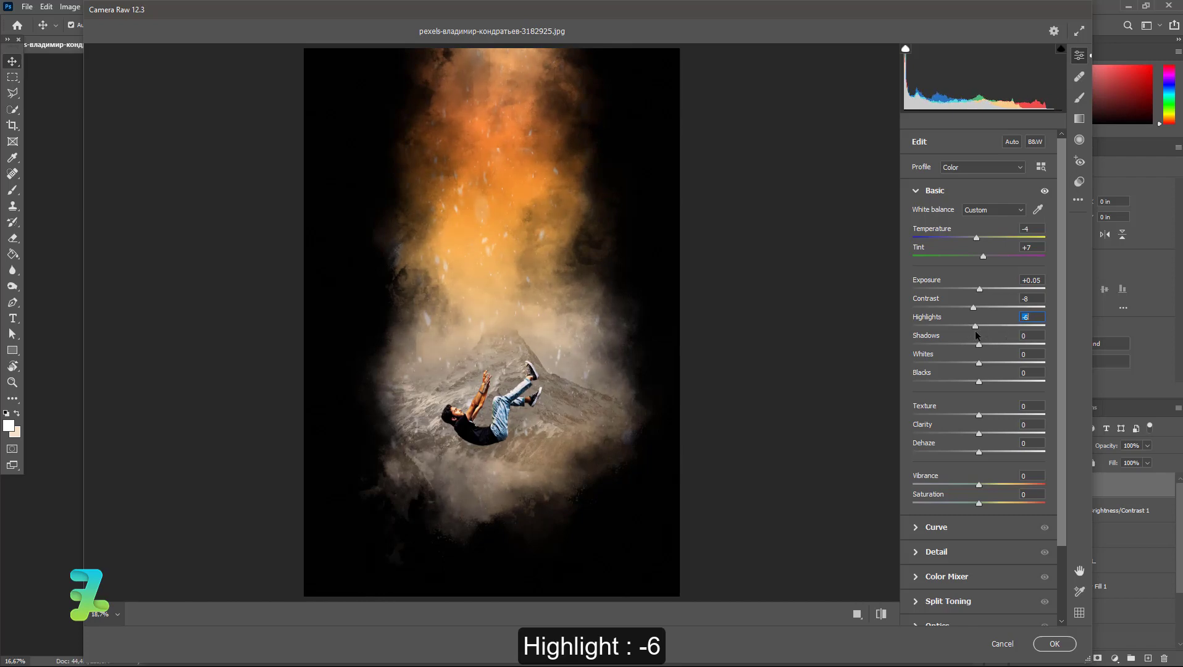
click(979, 344)
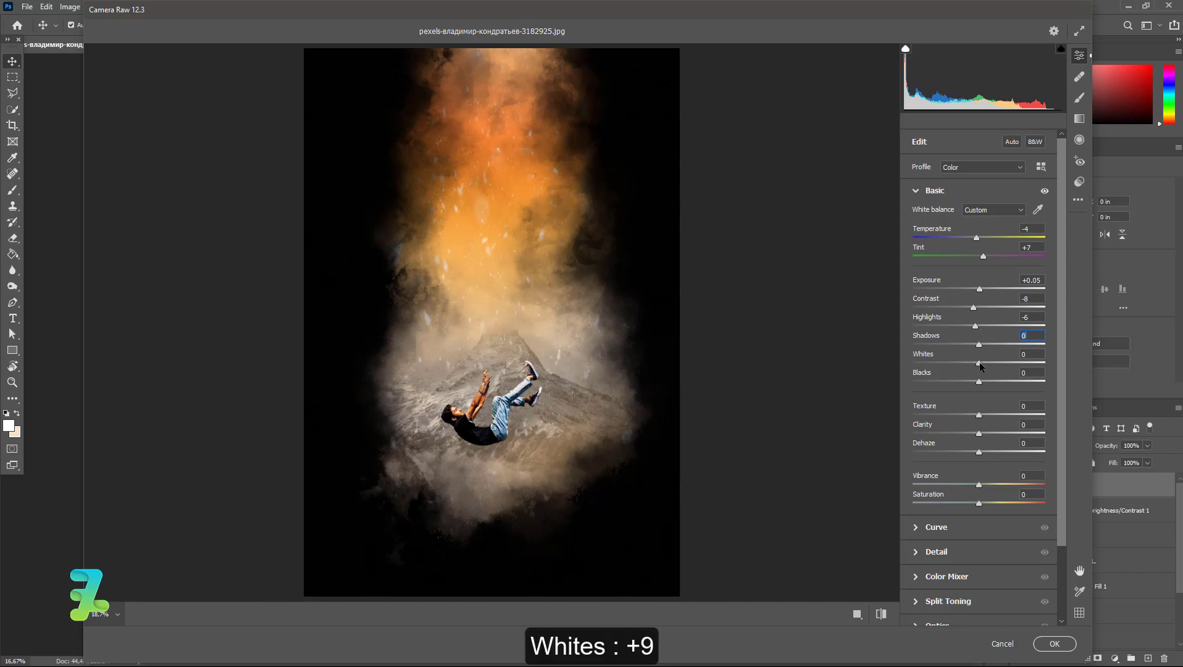
Set Whites +9, Texture +11, Vibrance +5, and Detail Sharpening 24 with Noise Reduction 7.
mouse_move(981, 366)
mouse_down()
mouse_move(998, 363)
mouse_move(985, 366)
mouse_up()
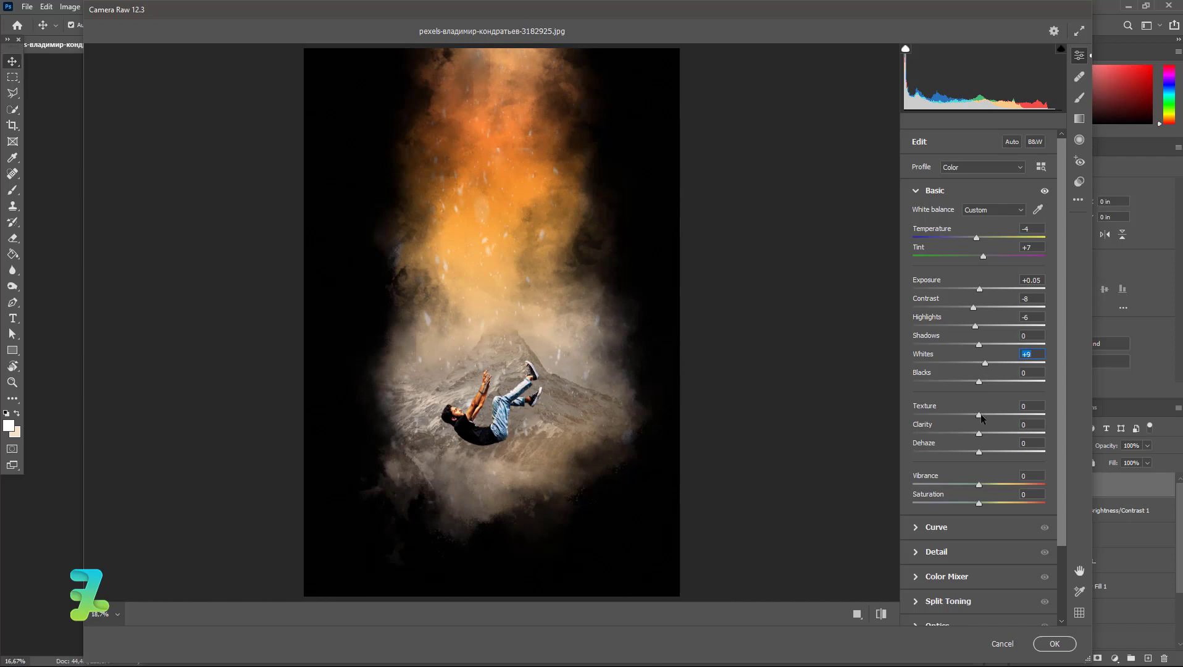
drag(980, 414, 1006, 413)
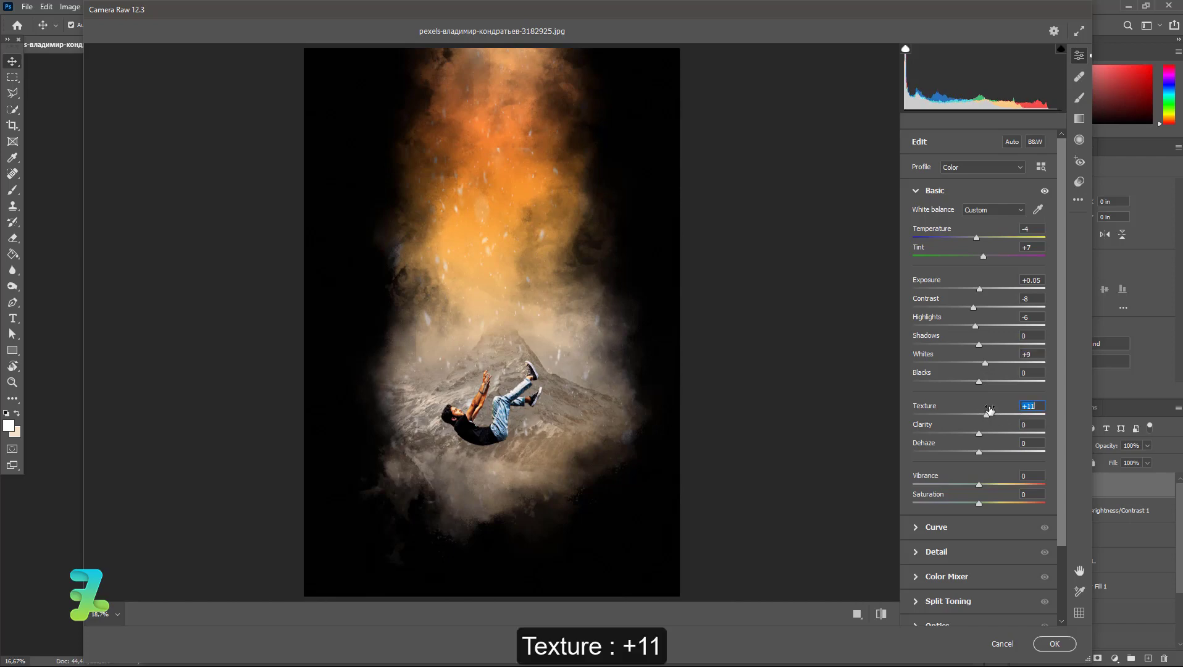
mouse_move(978, 485)
mouse_down()
mouse_move(997, 484)
mouse_move(970, 484)
mouse_move(982, 489)
mouse_up()
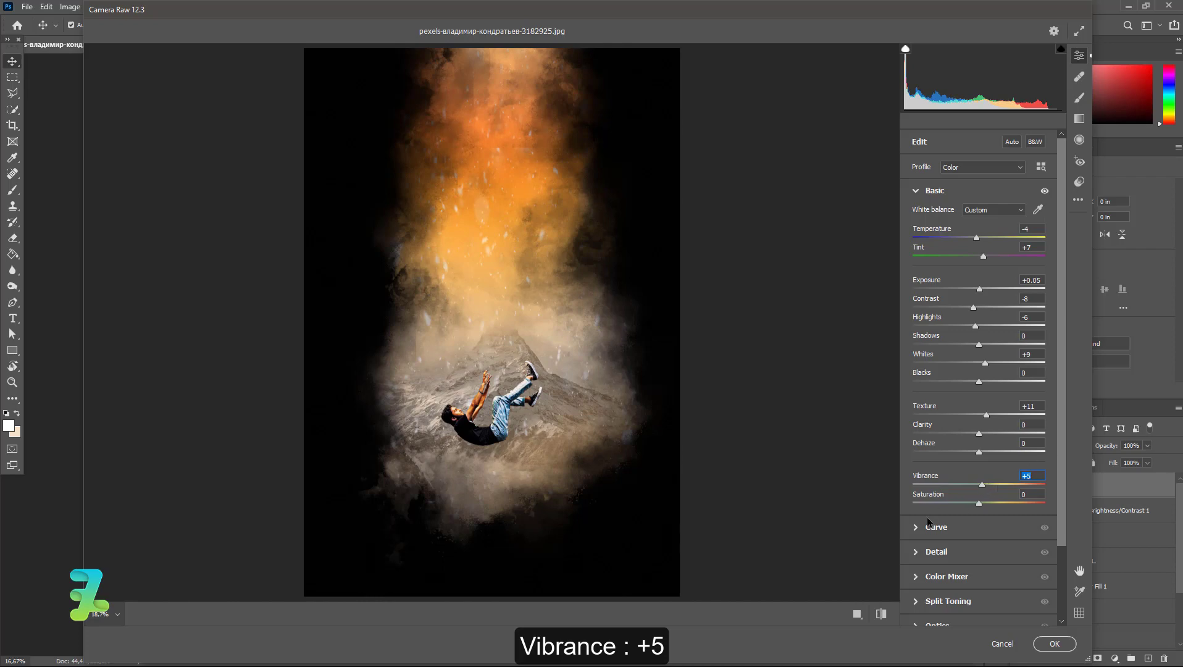
click(917, 553)
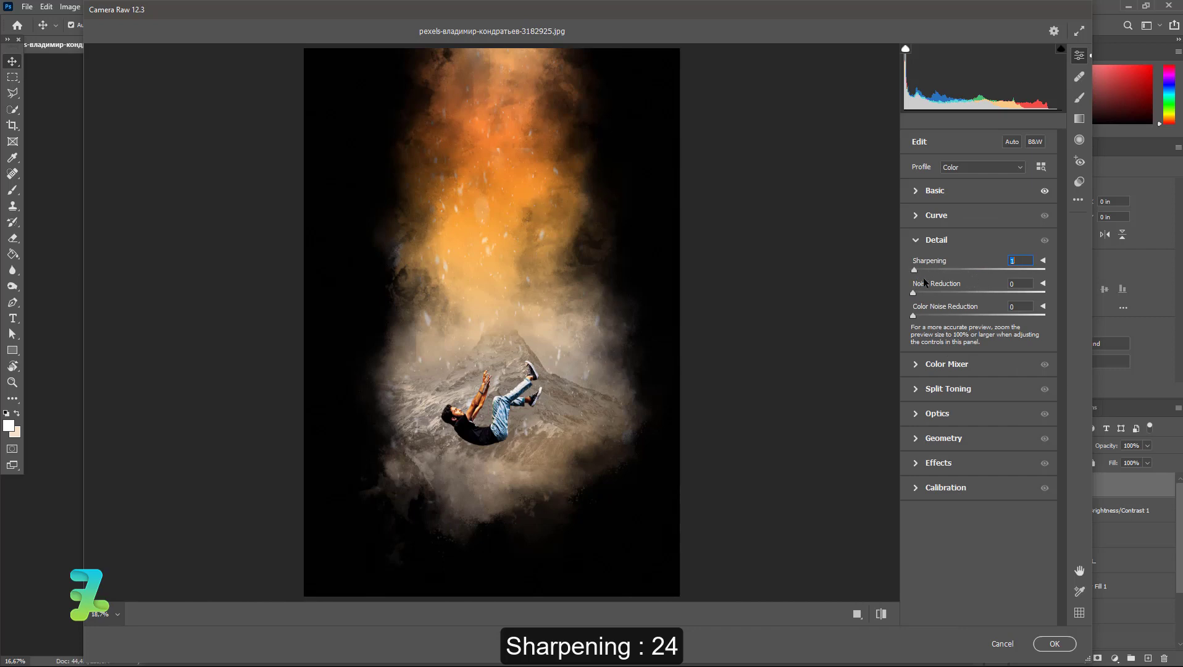
mouse_move(953, 270)
mouse_down()
mouse_move(927, 277)
mouse_move(952, 300)
mouse_move(922, 303)
mouse_up()
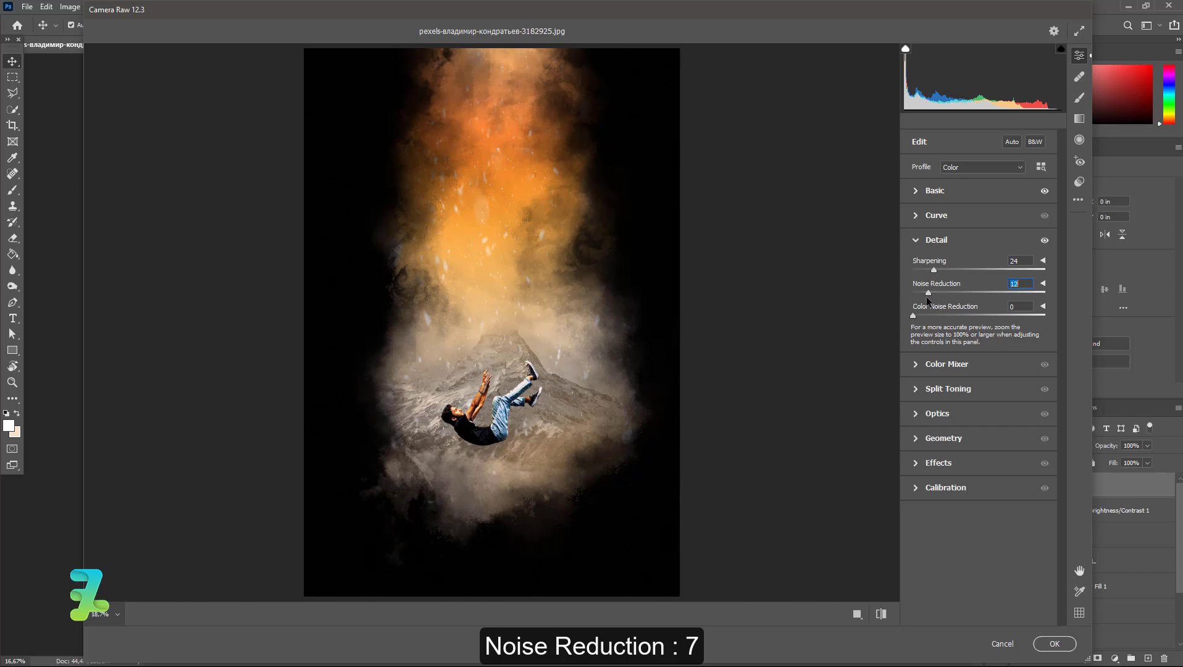
click(913, 362)
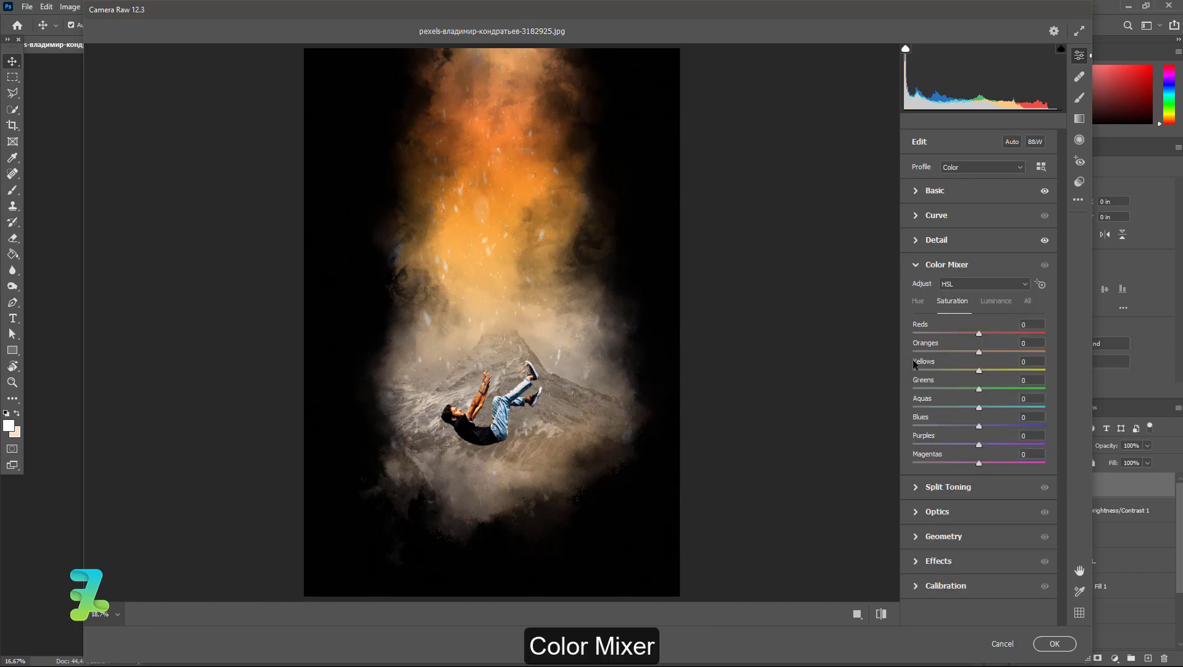
Set HSL hues Reds +5, Oranges -4, Yellows +24; Oranges saturation -7; Yellows luminance +50.
click(918, 299)
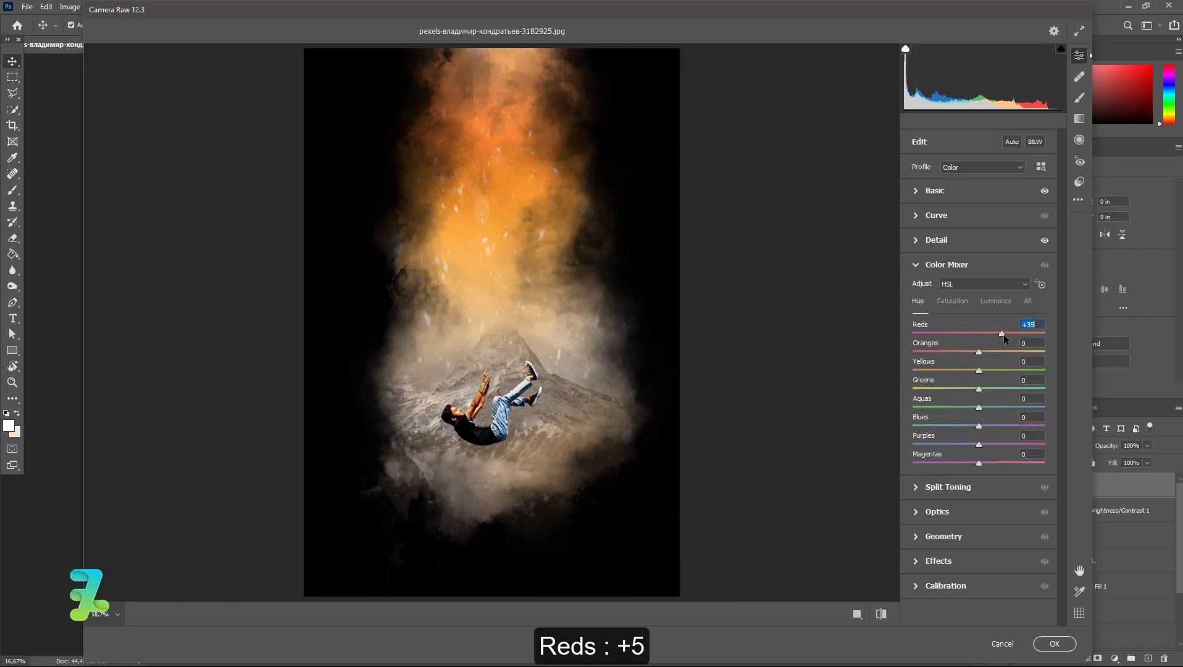
mouse_move(1004, 334)
mouse_down()
mouse_move(978, 341)
mouse_move(973, 360)
mouse_move(951, 356)
mouse_move(978, 358)
mouse_move(957, 350)
mouse_move(972, 350)
mouse_move(995, 372)
mouse_up()
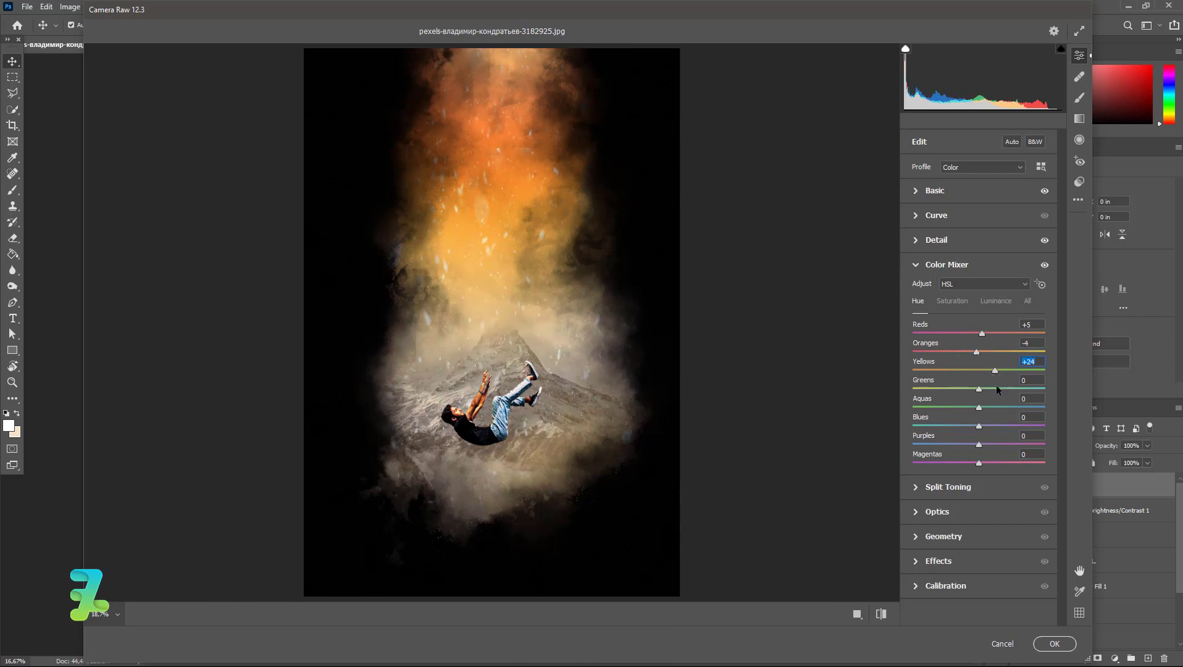
click(953, 301)
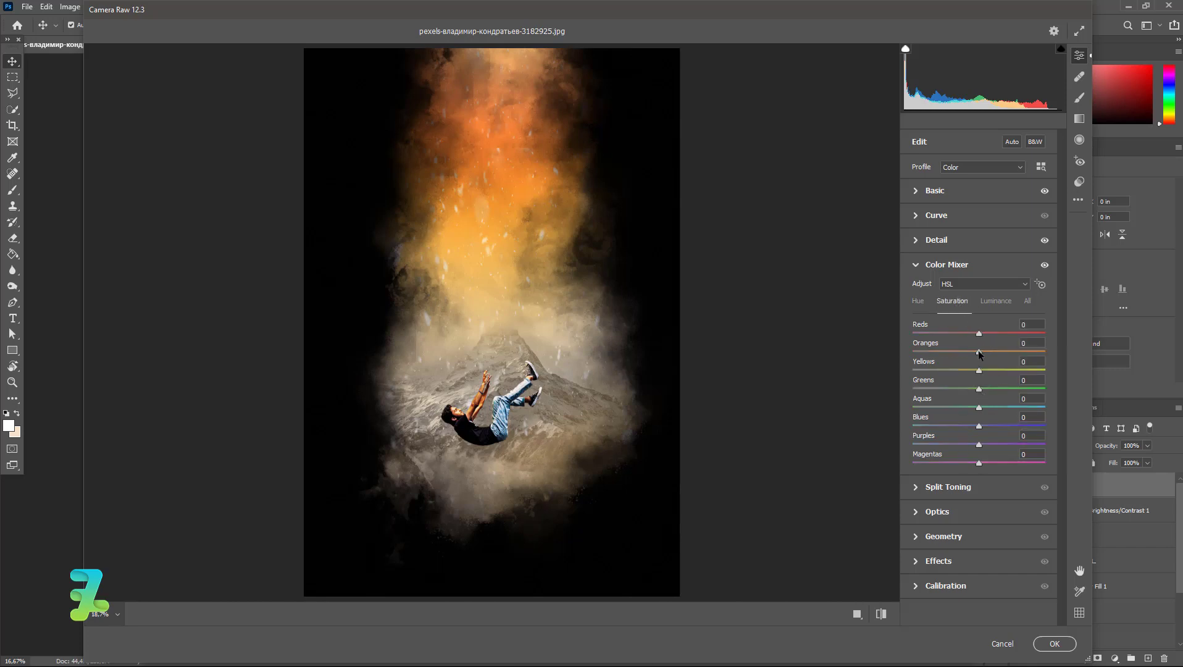
mouse_move(980, 352)
mouse_down()
mouse_move(1008, 354)
mouse_move(974, 354)
mouse_up()
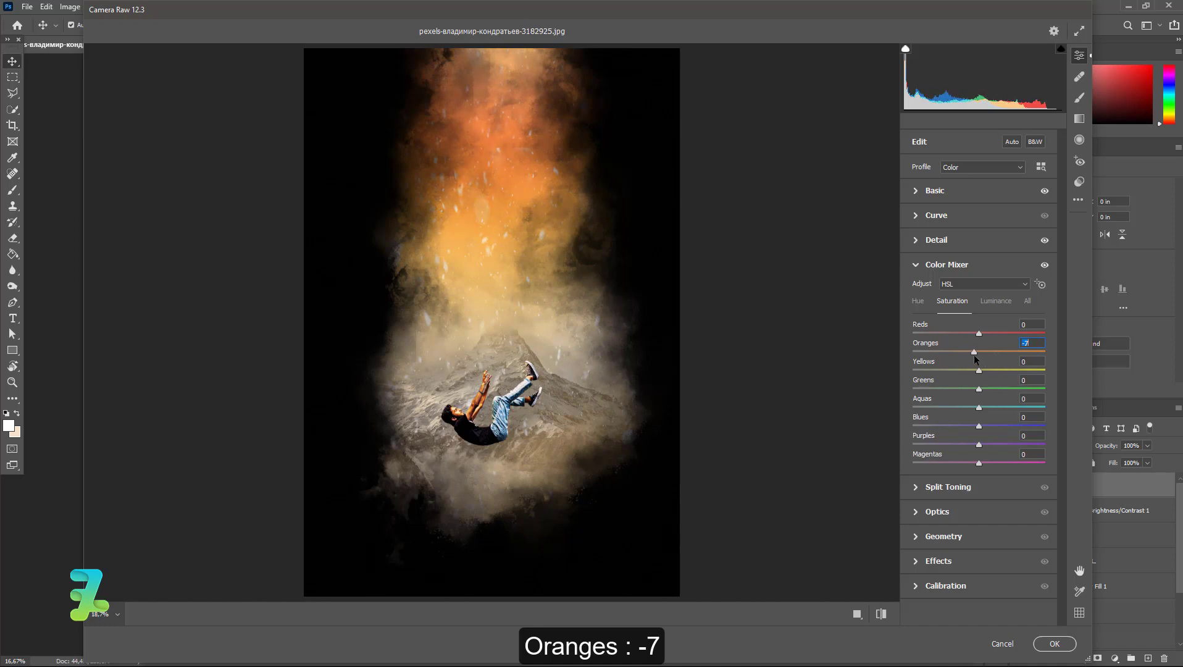
key(Tab)
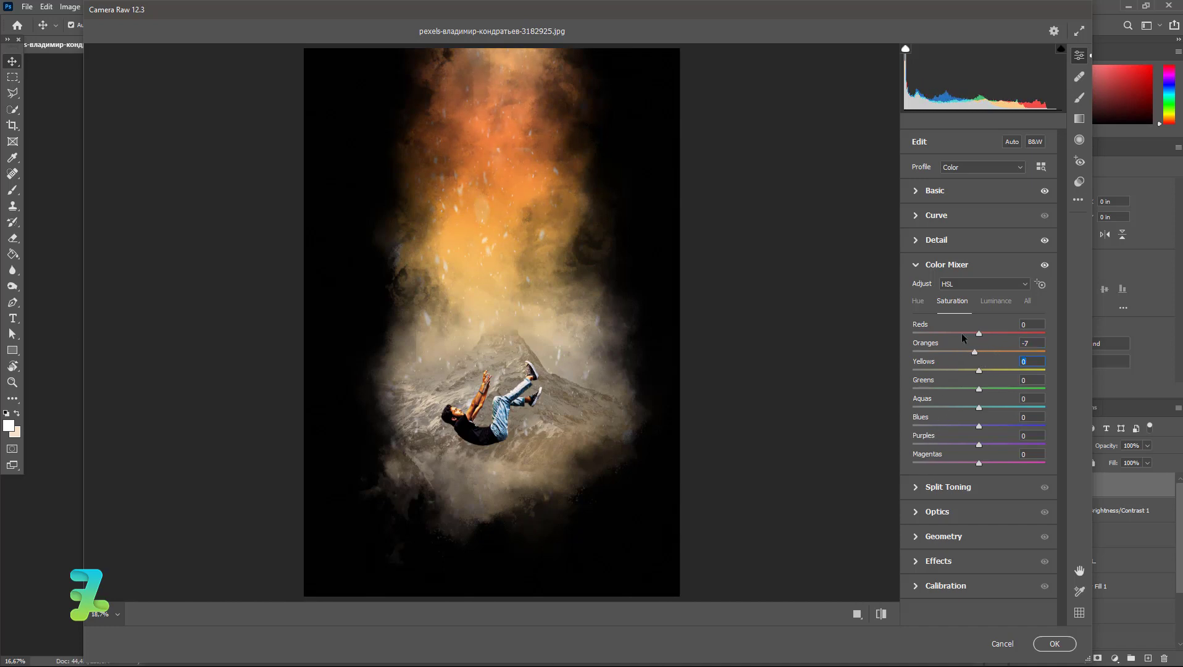
click(989, 301)
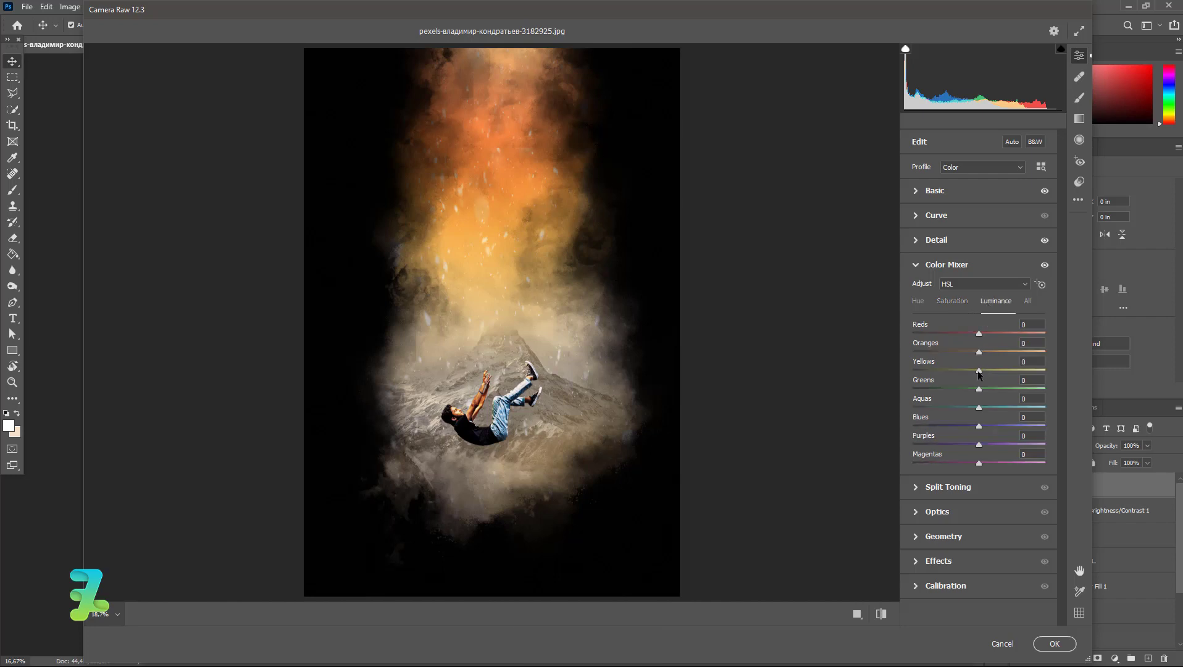
drag(979, 370, 1014, 374)
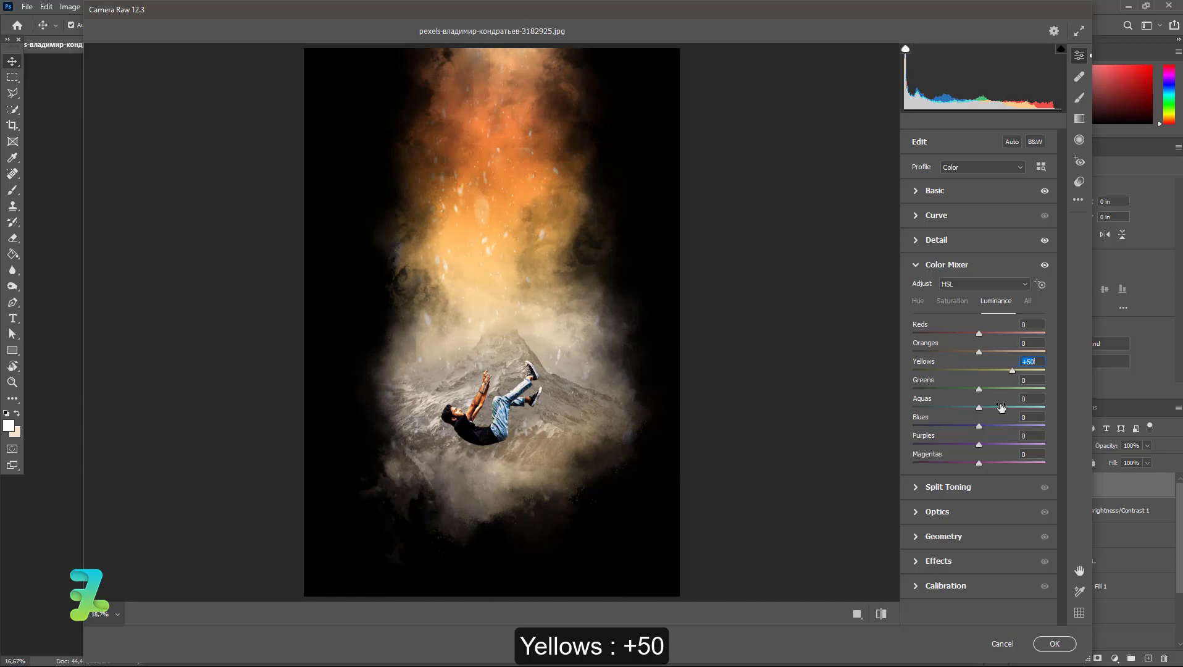
click(917, 487)
text(-5)
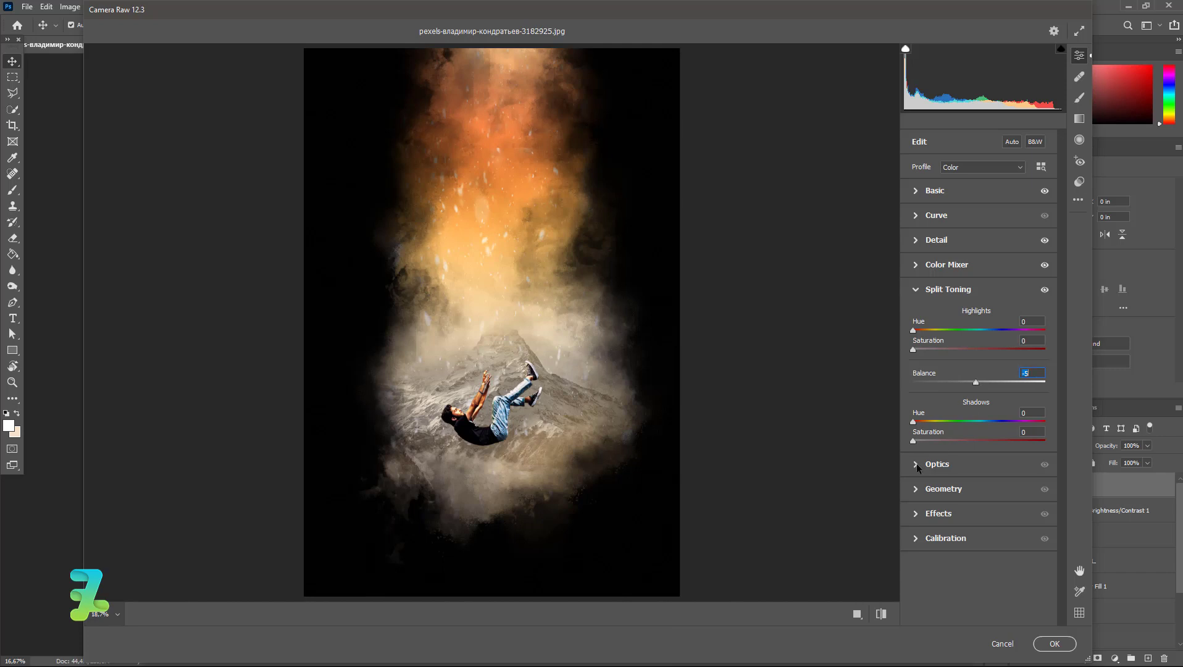
Add Grain 35 in Camera Raw Effects, keeping Vignetting at 0.
click(916, 513)
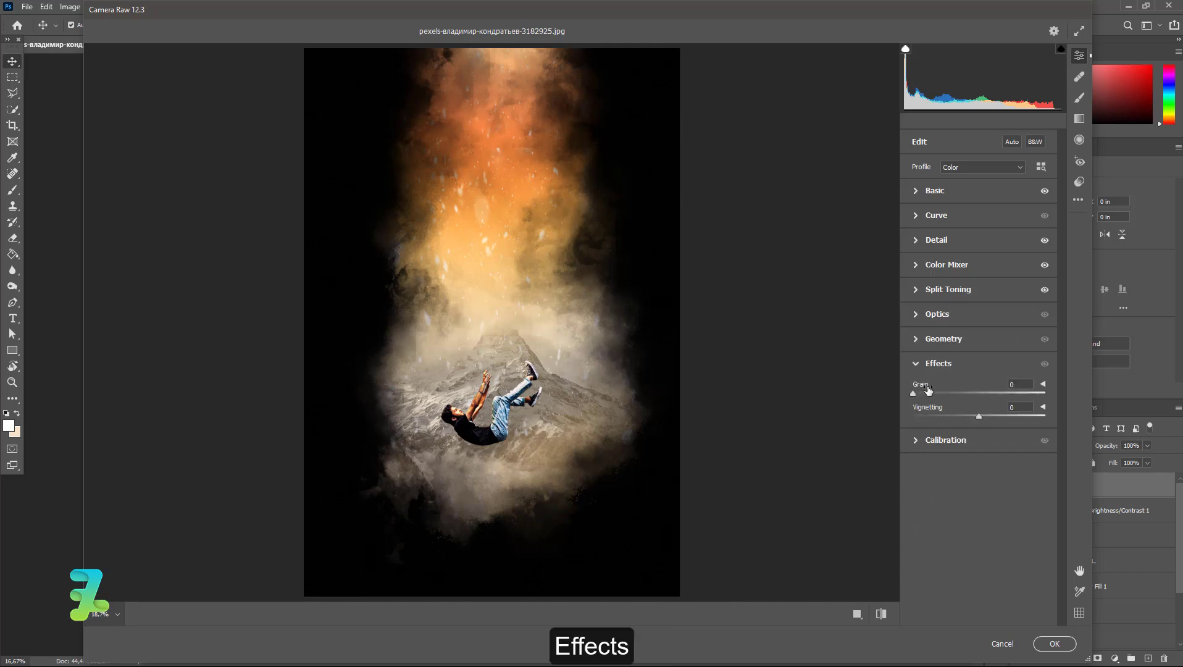
drag(914, 394, 980, 399)
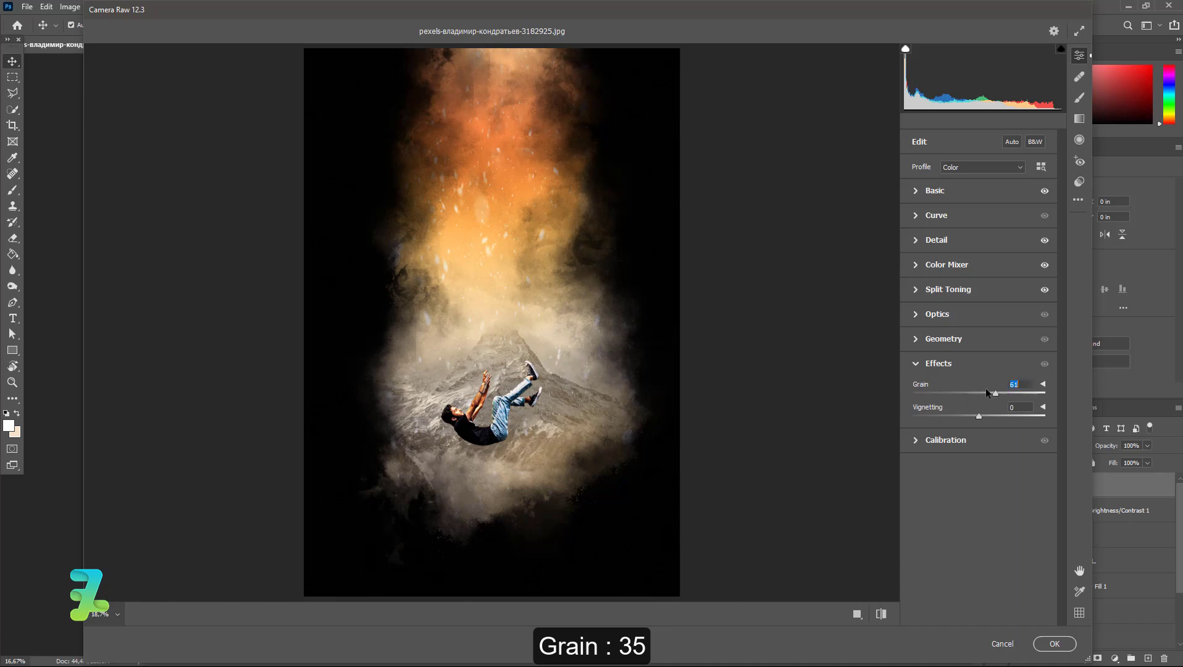
mouse_move(947, 393)
mouse_down()
mouse_move(1015, 418)
mouse_move(968, 410)
mouse_up()
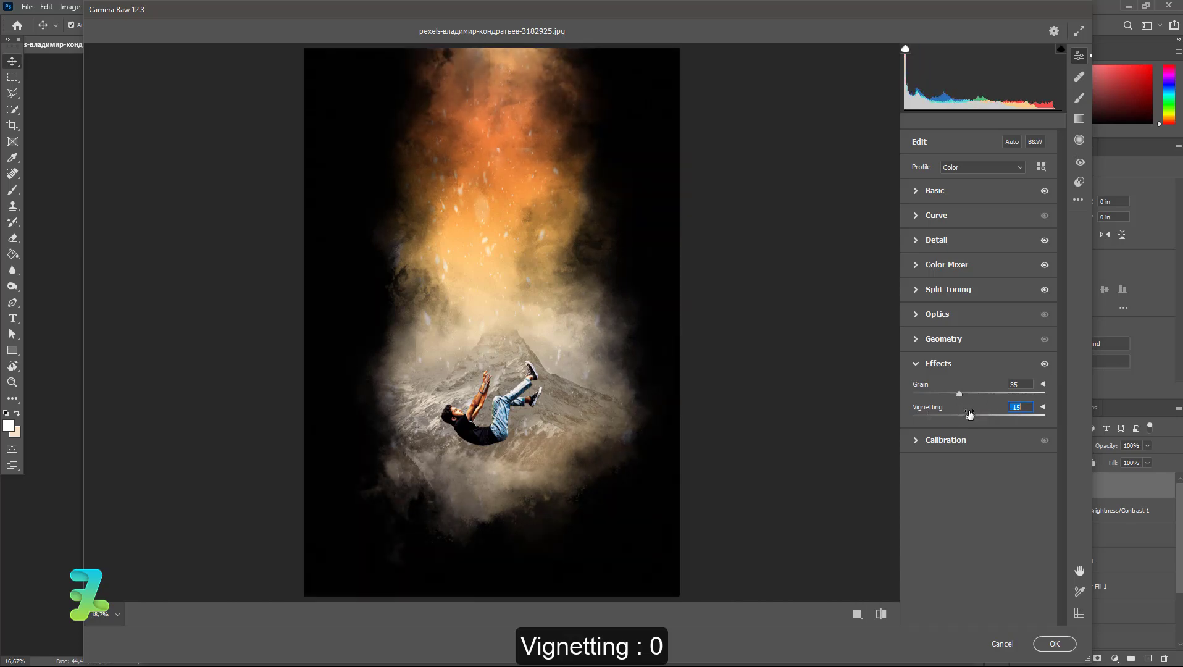
text(0)
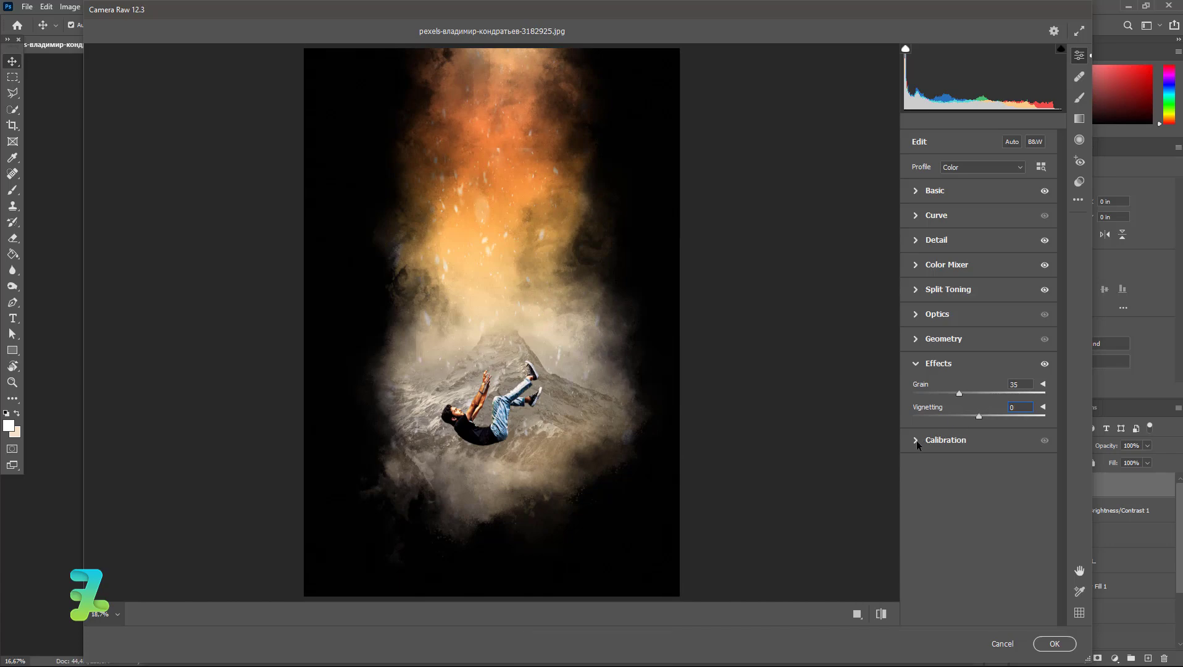
click(916, 441)
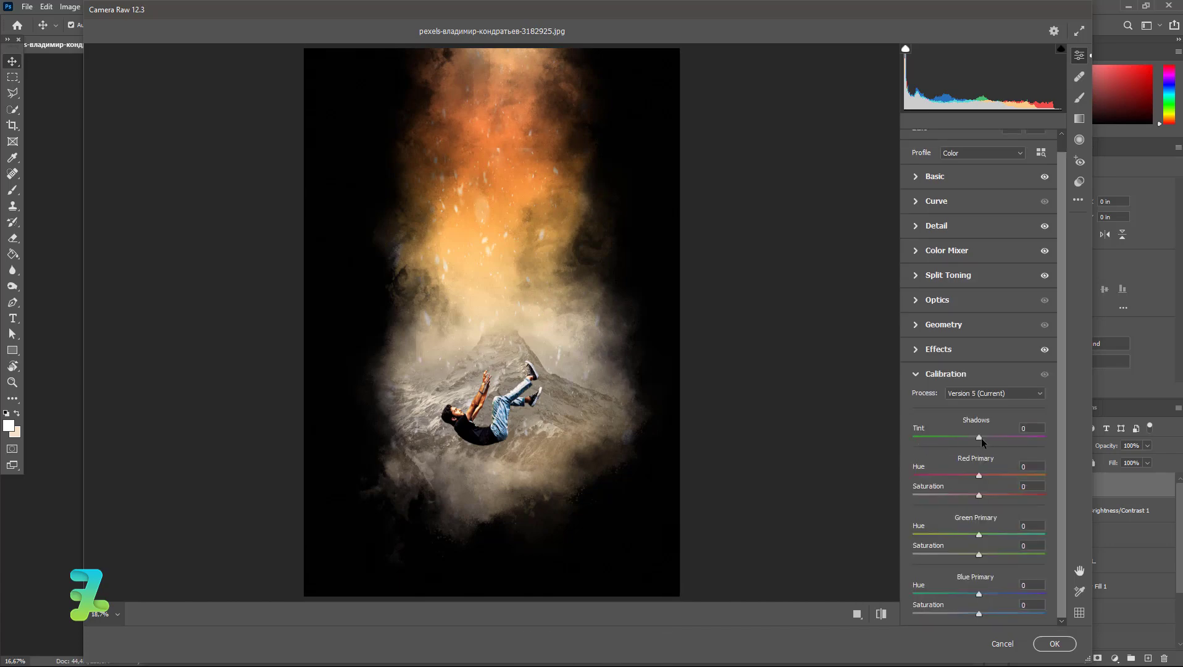
Calibrate Shadows Tint +8, Red Primary Saturation +9, and Blue Primary Hue -5, Saturation +47.
mouse_move(979, 437)
mouse_down()
mouse_move(1007, 438)
mouse_move(984, 437)
mouse_move(1057, 476)
mouse_move(960, 474)
mouse_up()
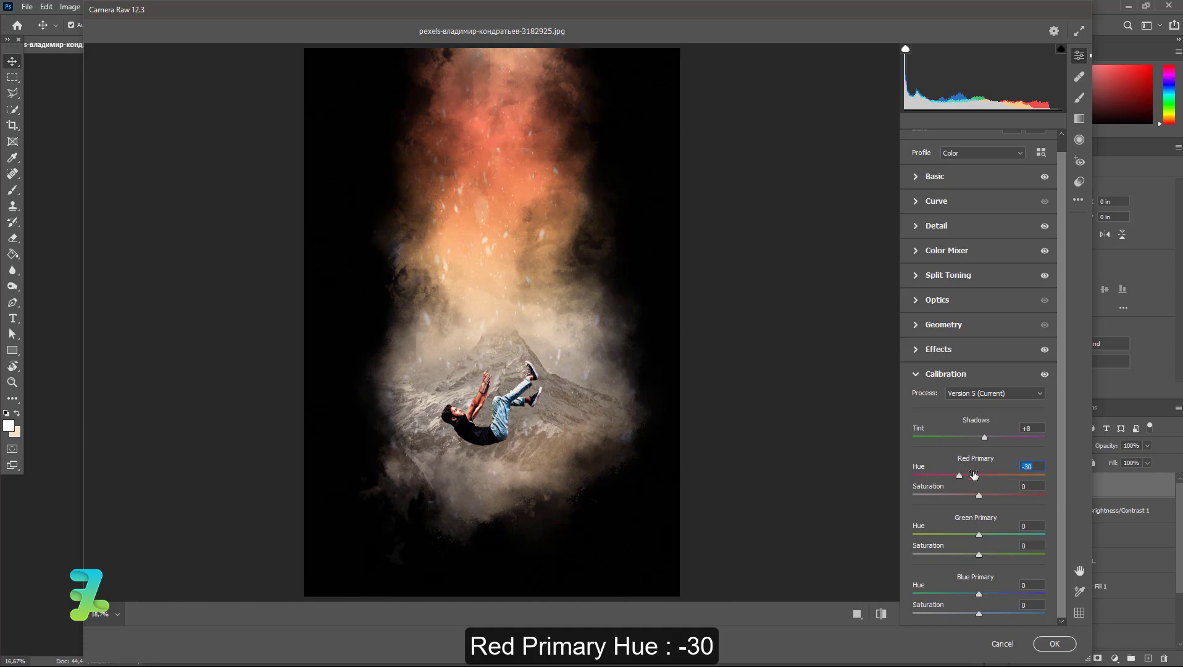
click(981, 497)
mouse_move(982, 496)
mouse_down()
mouse_move(988, 536)
mouse_move(974, 535)
mouse_up()
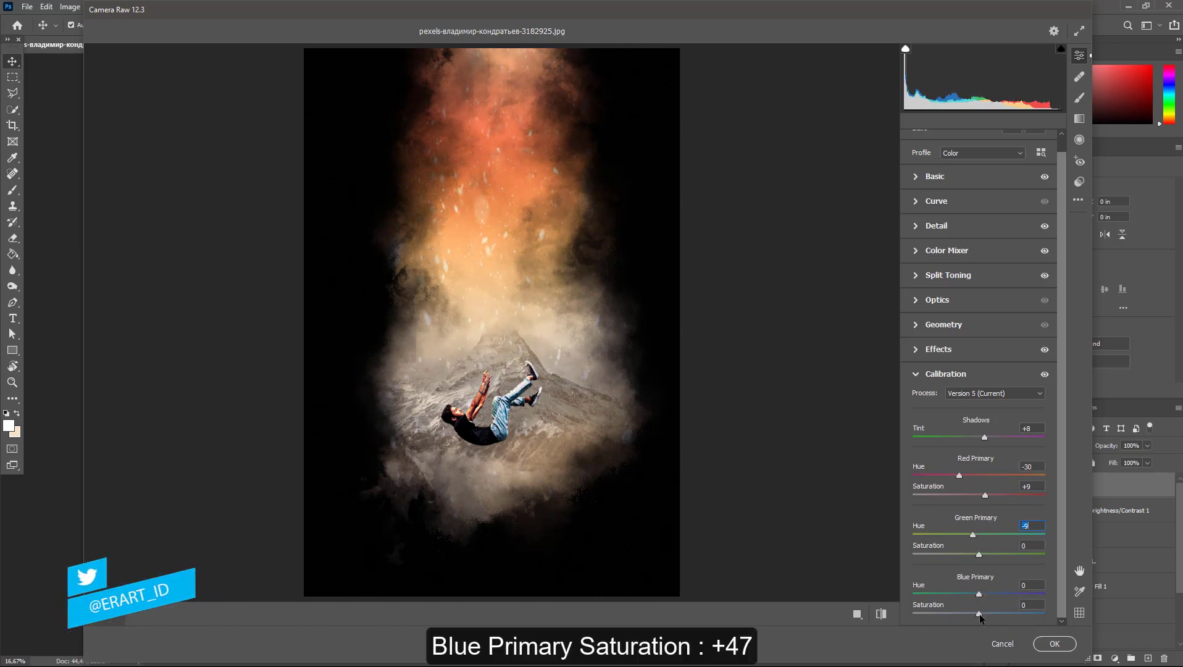
mouse_move(979, 615)
mouse_down()
mouse_move(1044, 612)
mouse_move(953, 594)
mouse_up()
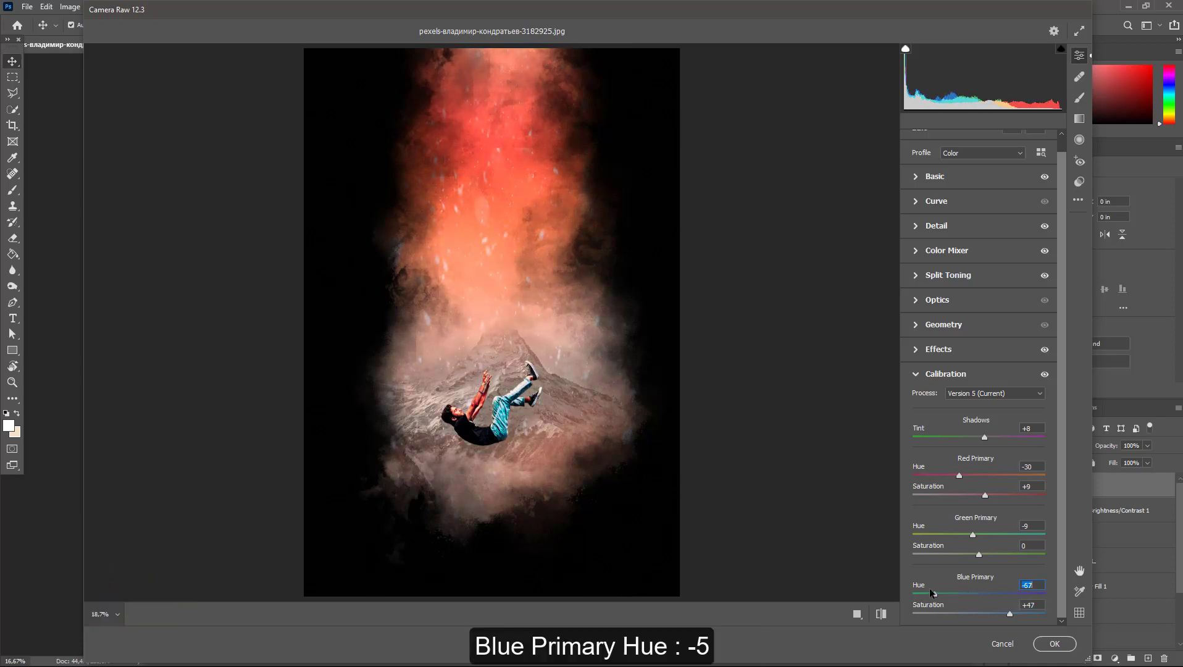
mouse_move(952, 594)
mouse_down()
mouse_move(986, 592)
mouse_move(972, 593)
mouse_up()
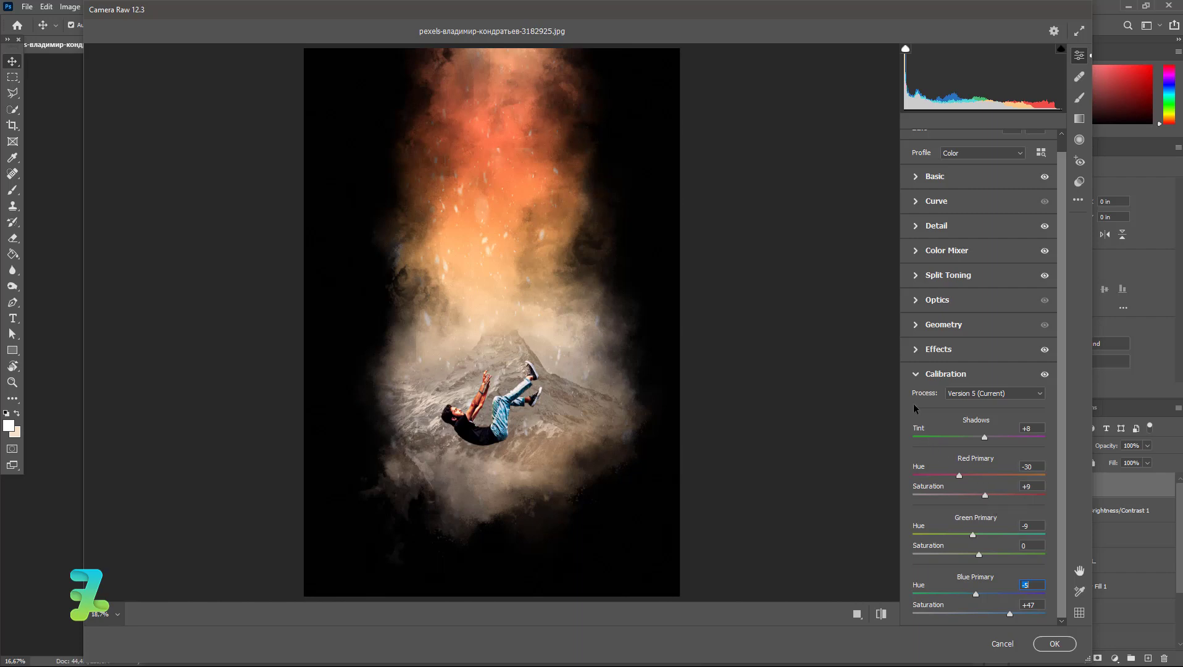
click(917, 376)
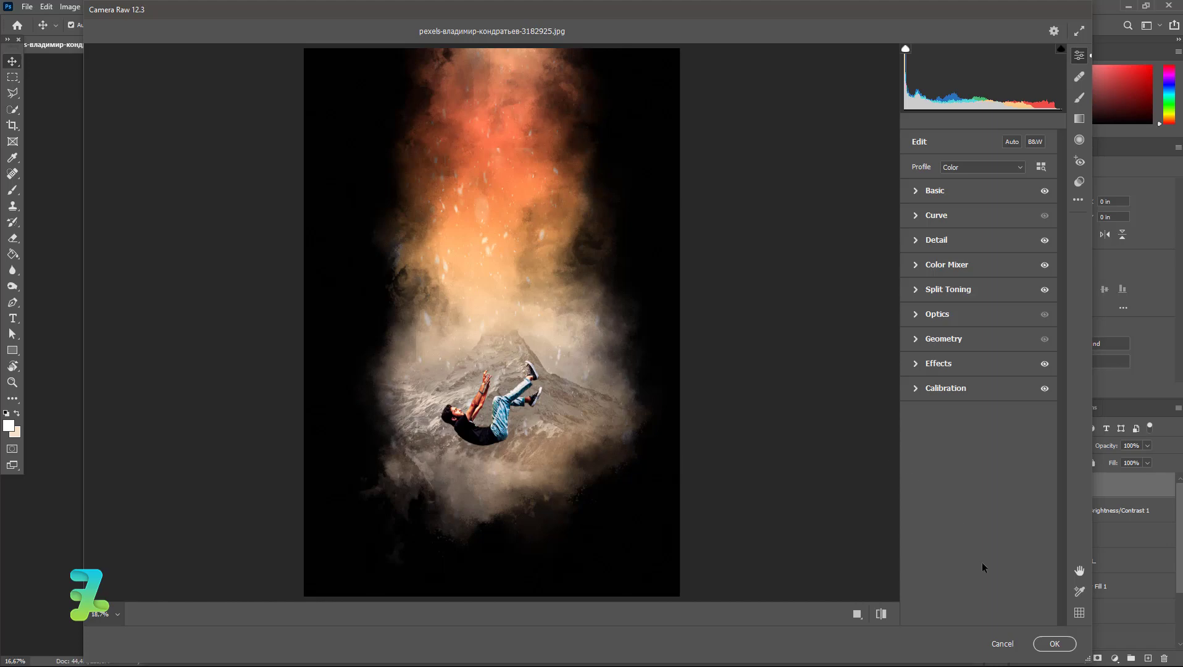
Commit the Camera Raw grade, then duplicate Layer 7 with High Pass radius 8.0 in Soft Light.
click(1053, 643)
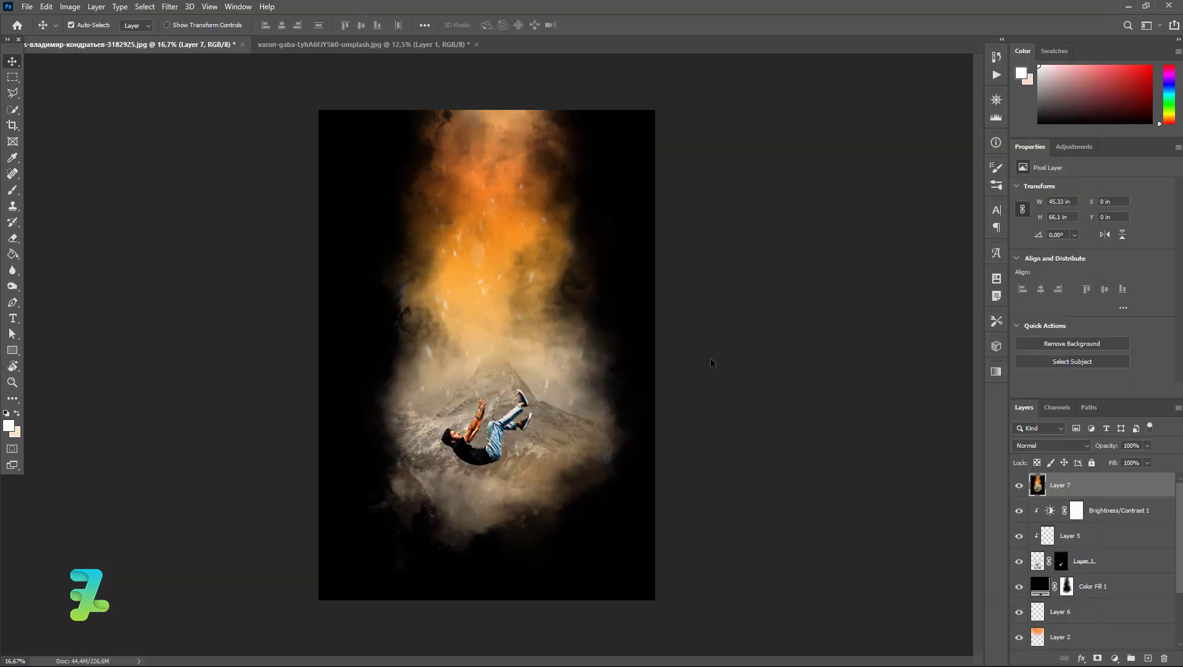
key(ctrl+j)
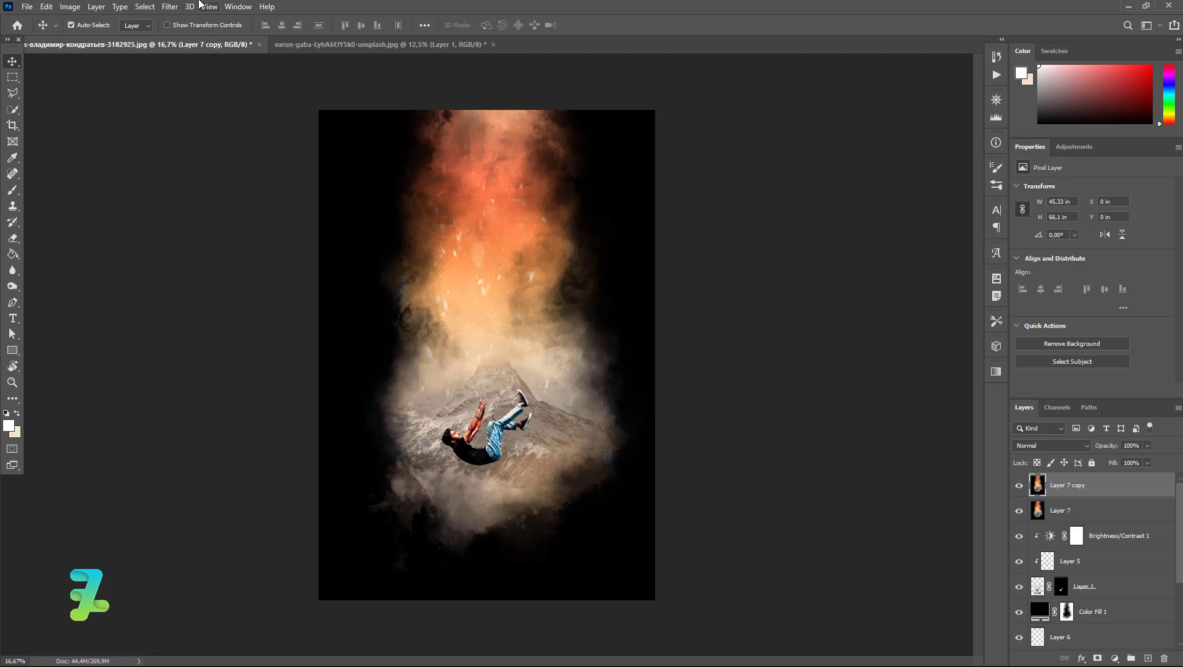
click(168, 7)
mouse_move(180, 251)
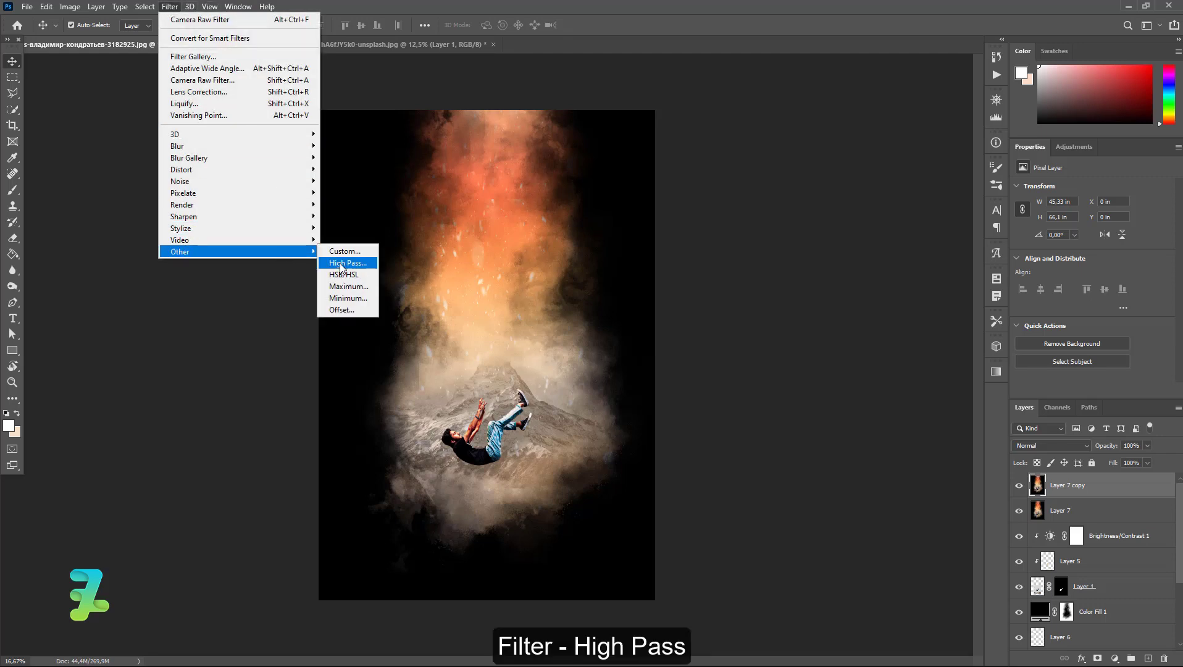
click(345, 264)
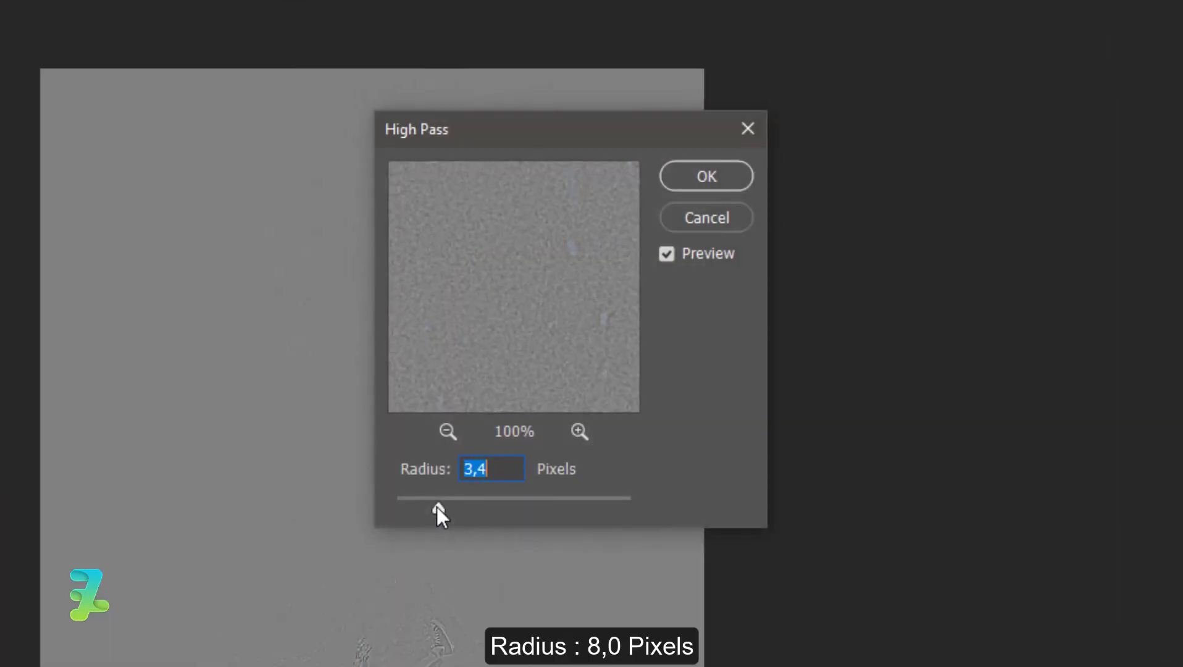
drag(437, 507, 480, 510)
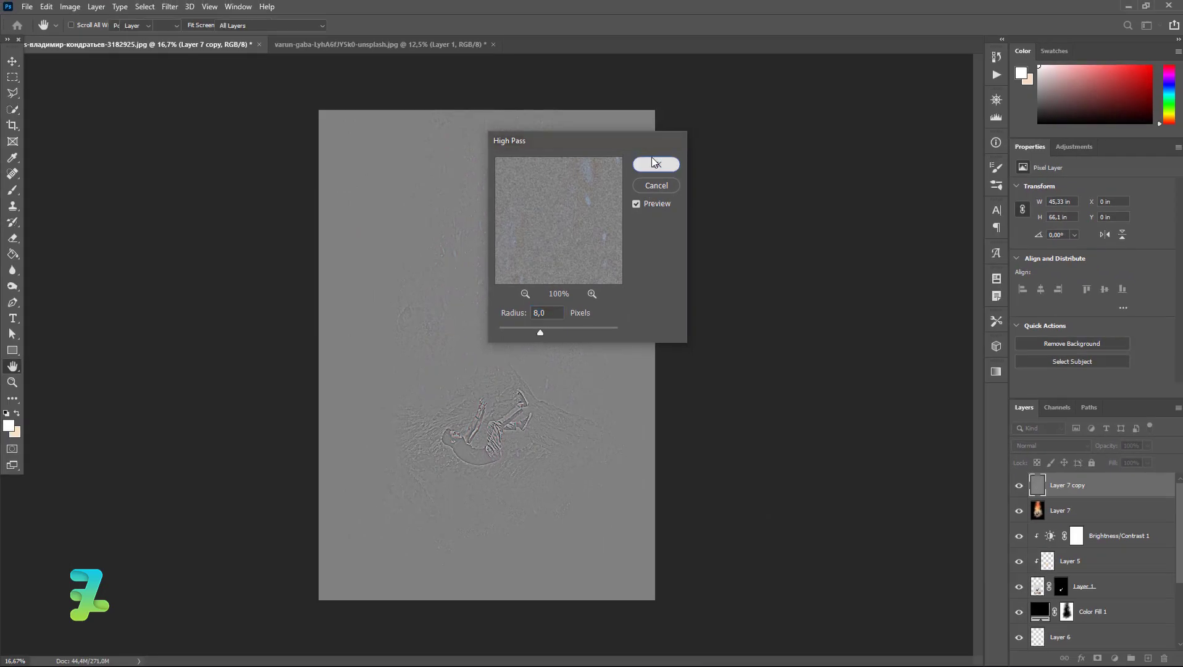
click(654, 164)
click(1066, 444)
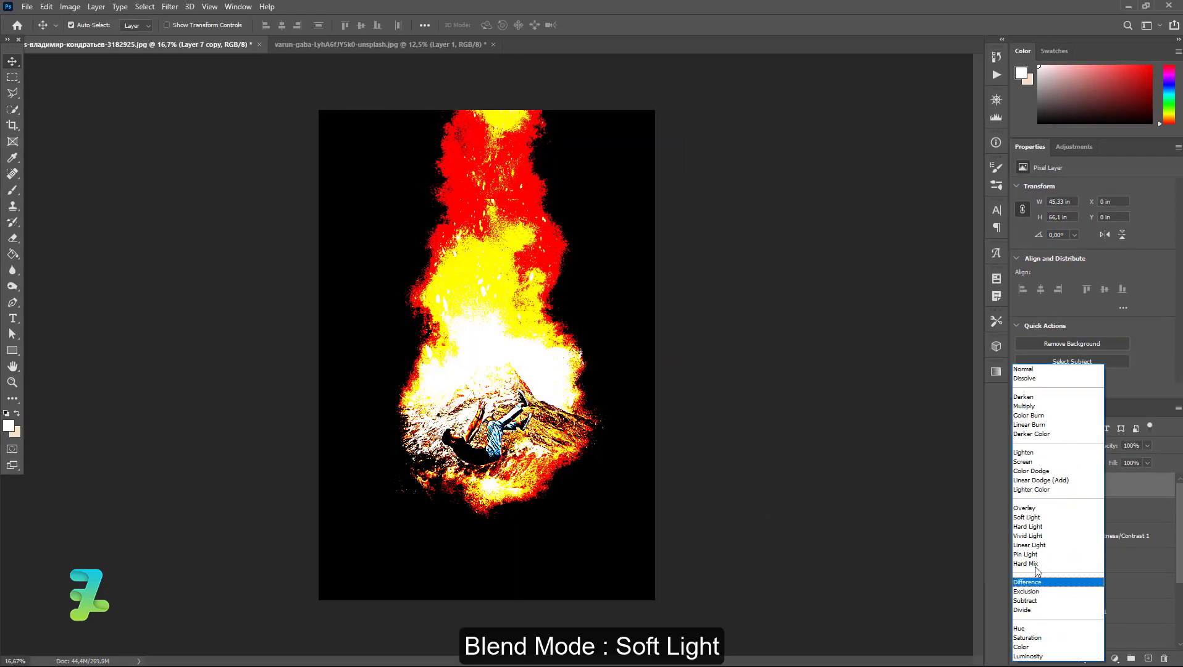
click(1026, 518)
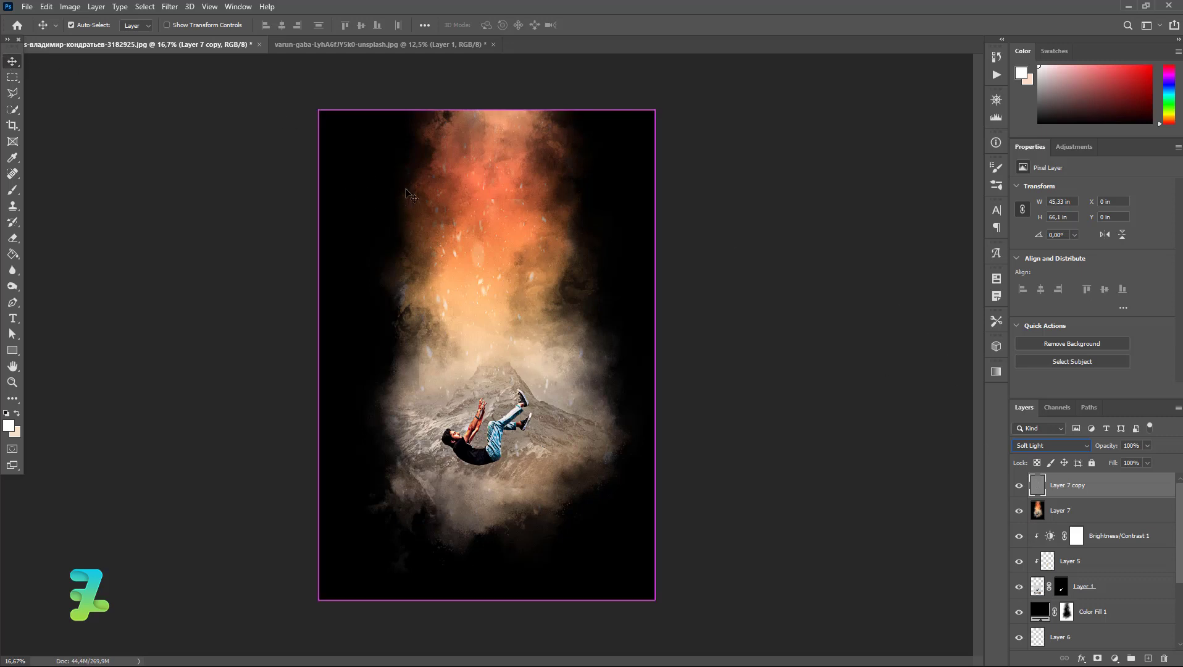
Merge visible layers into Layer 8 and stretch a Lighting Effects spotlight across the whole image.
key(ctrl+shift+alt+e)
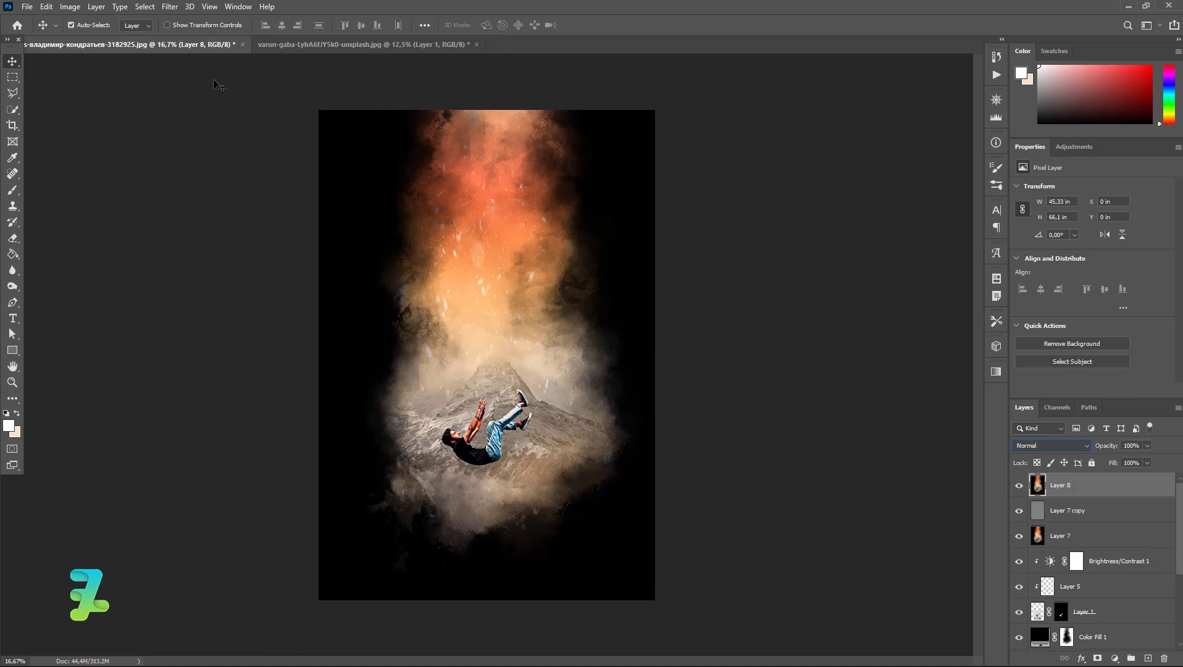
click(173, 7)
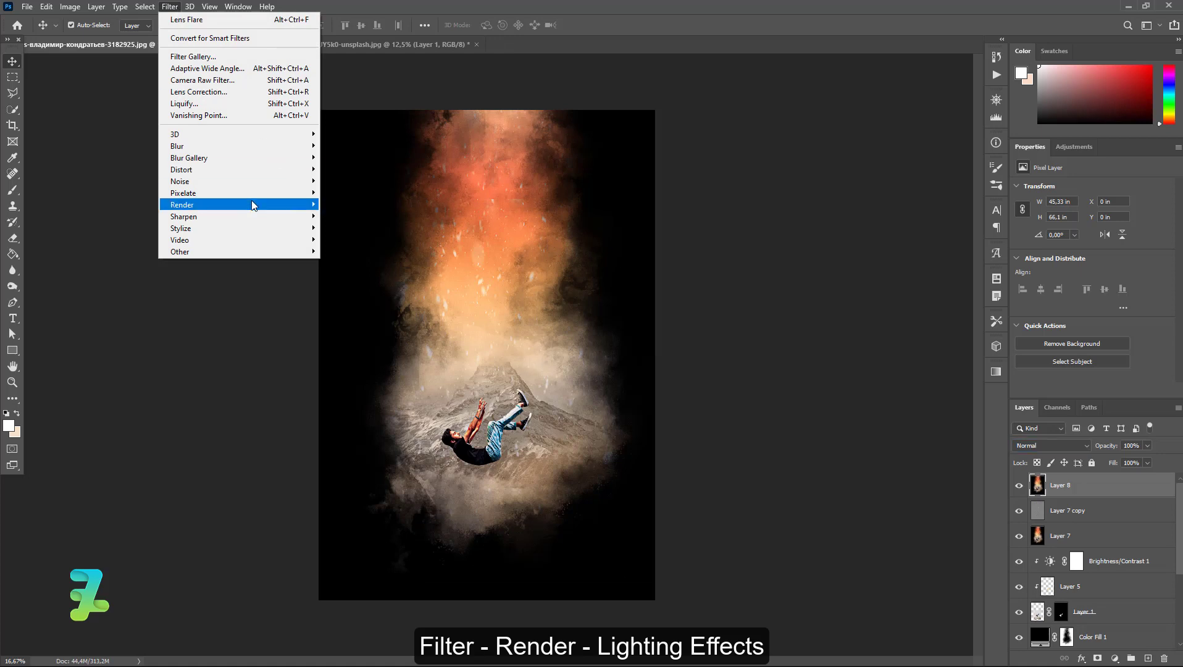
mouse_move(182, 204)
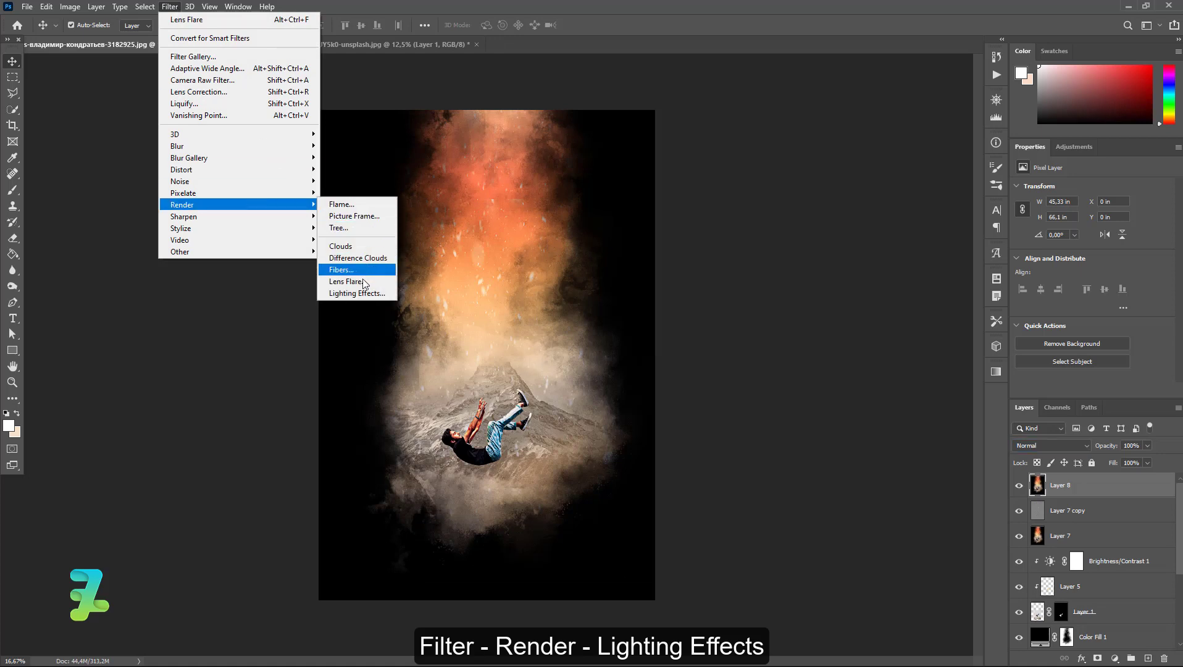
click(365, 295)
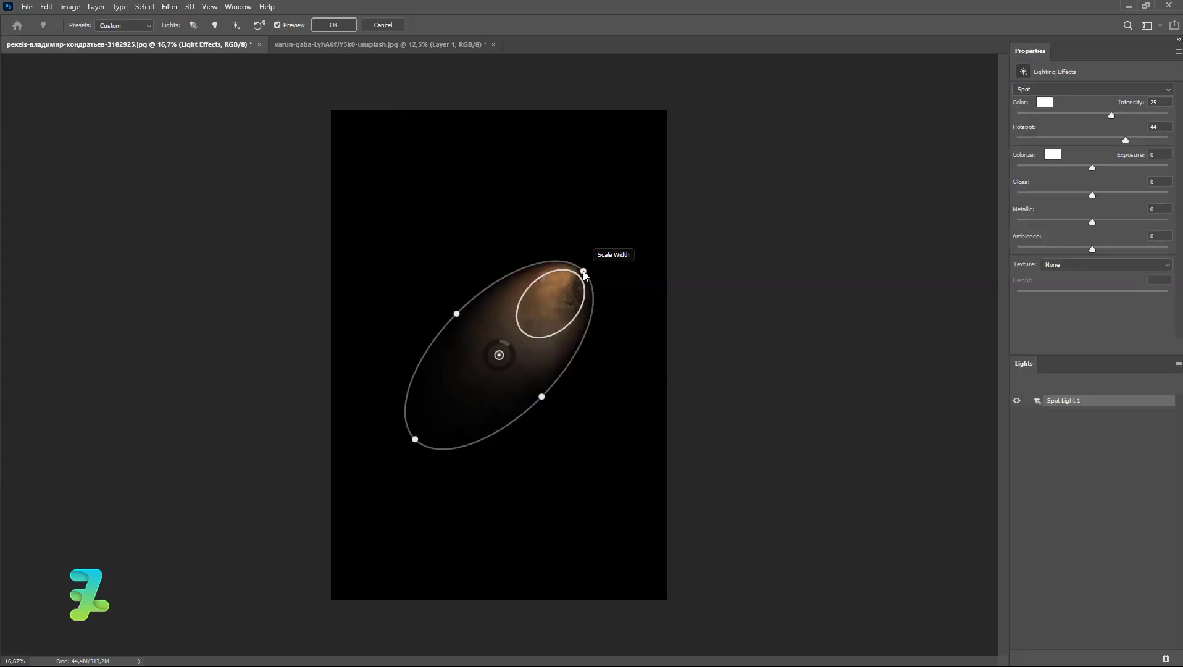
drag(578, 259, 501, 72)
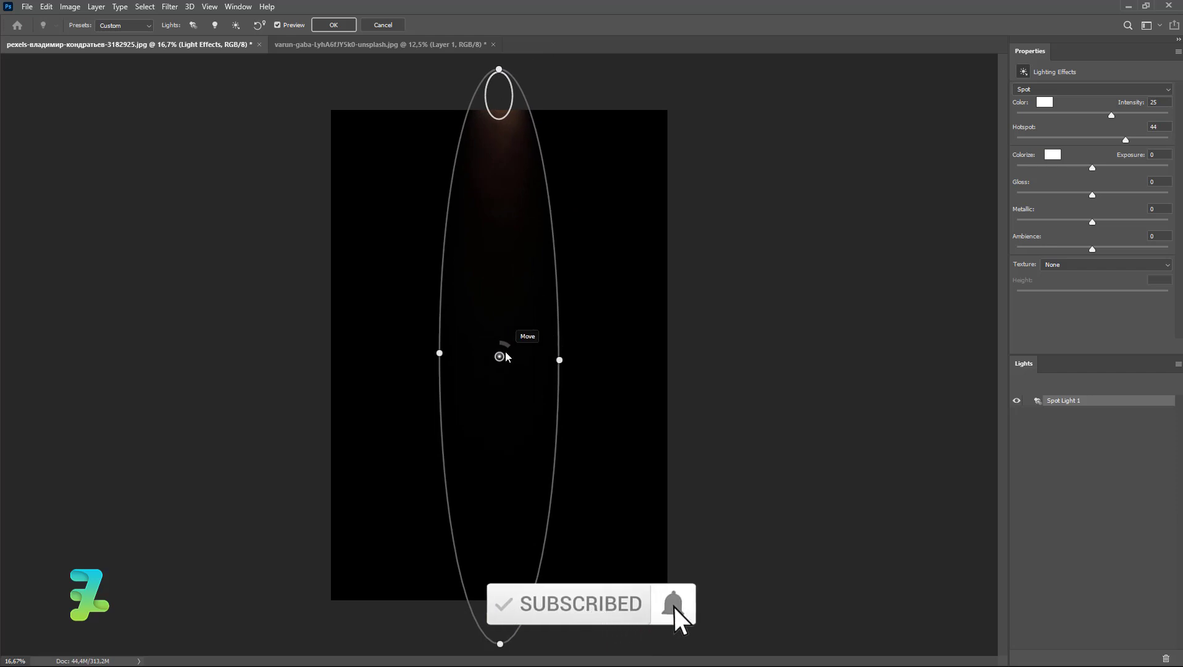
mouse_move(501, 335)
mouse_down()
mouse_move(516, 358)
mouse_move(458, 359)
mouse_move(431, 297)
mouse_up()
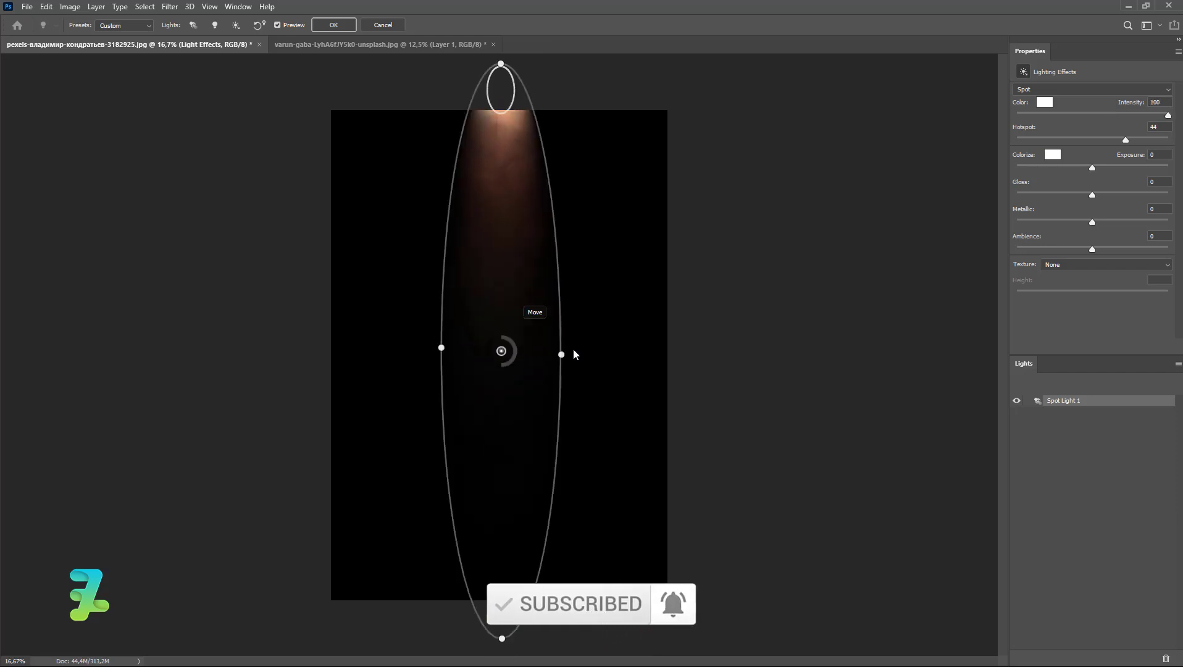
drag(562, 354, 655, 347)
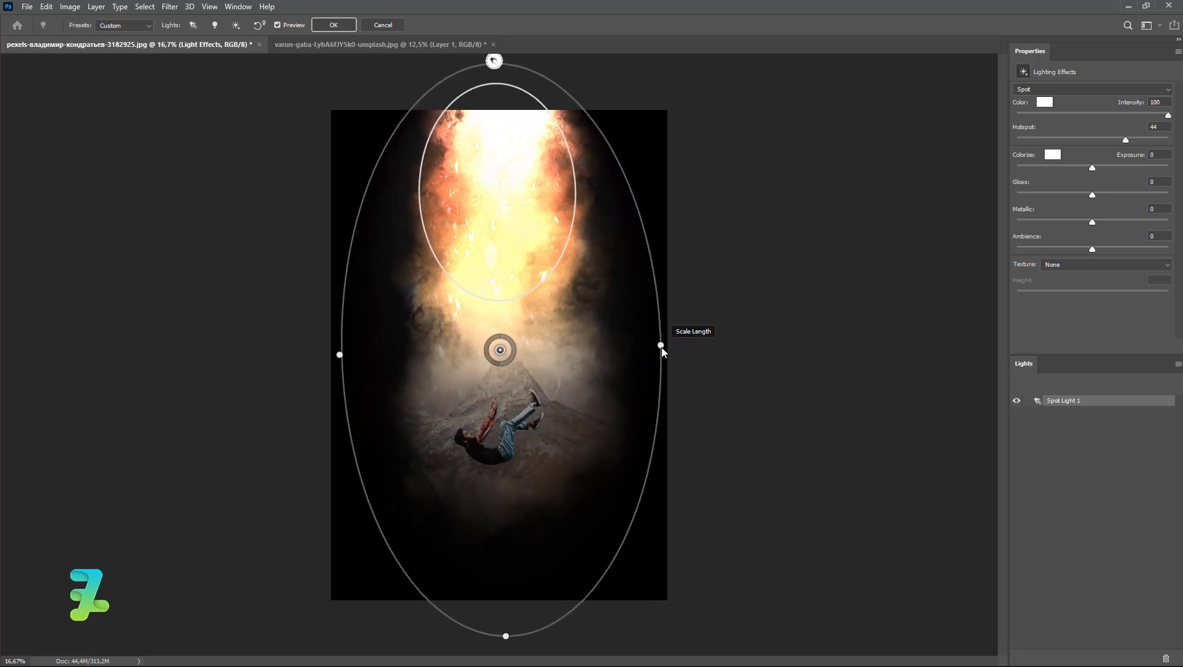
mouse_move(656, 348)
mouse_down()
mouse_move(664, 352)
mouse_move(610, 352)
mouse_up()
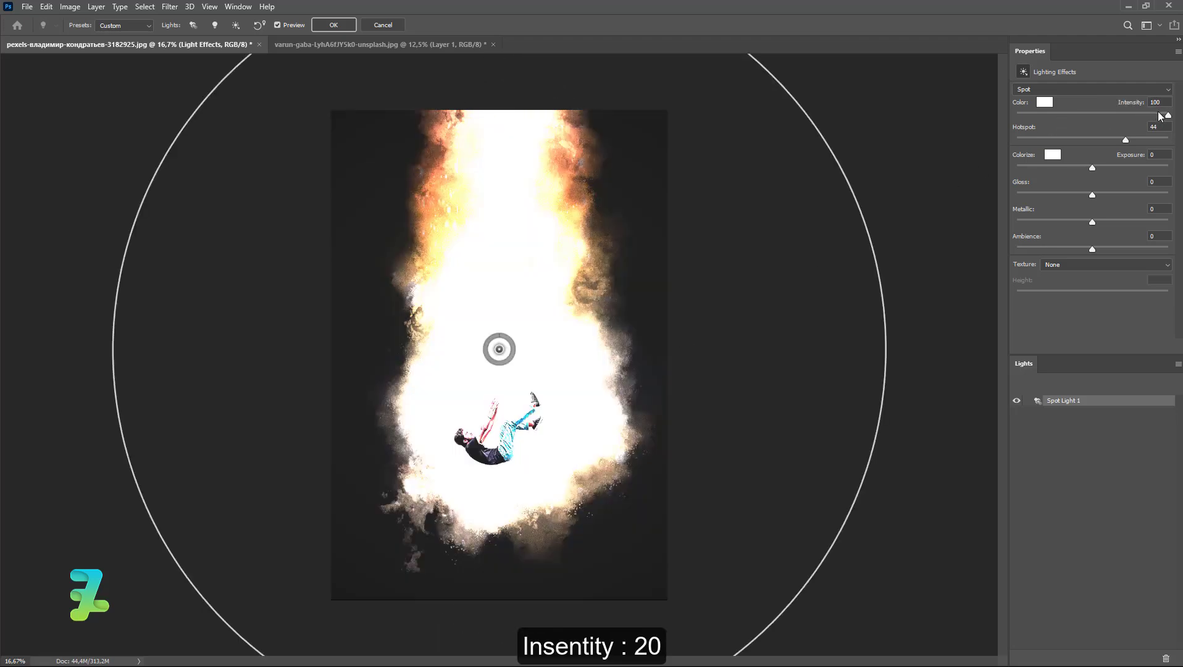
Set the spotlight to Intensity 20, Gloss 100, Metallic -28, Ambience -2, and apply it.
mouse_move(1168, 116)
mouse_down()
mouse_move(1093, 118)
mouse_move(1129, 126)
mouse_move(1105, 129)
mouse_move(1119, 125)
mouse_move(1107, 126)
mouse_move(1134, 145)
mouse_move(1093, 142)
mouse_move(1105, 168)
mouse_up()
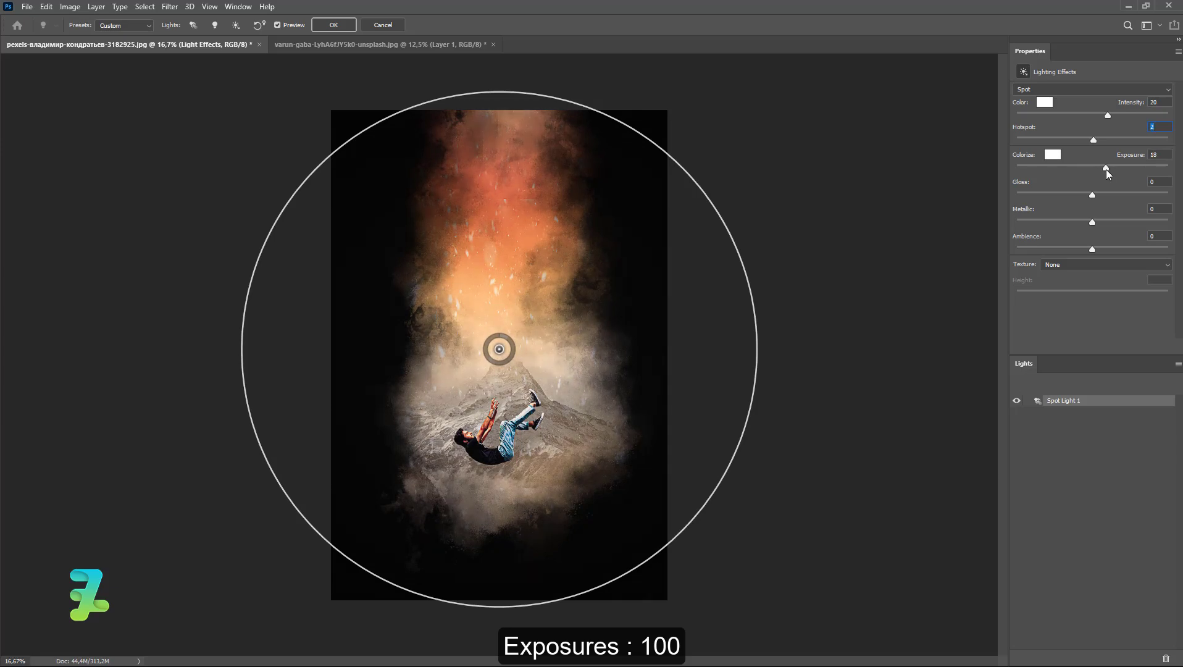
drag(1124, 195, 1170, 195)
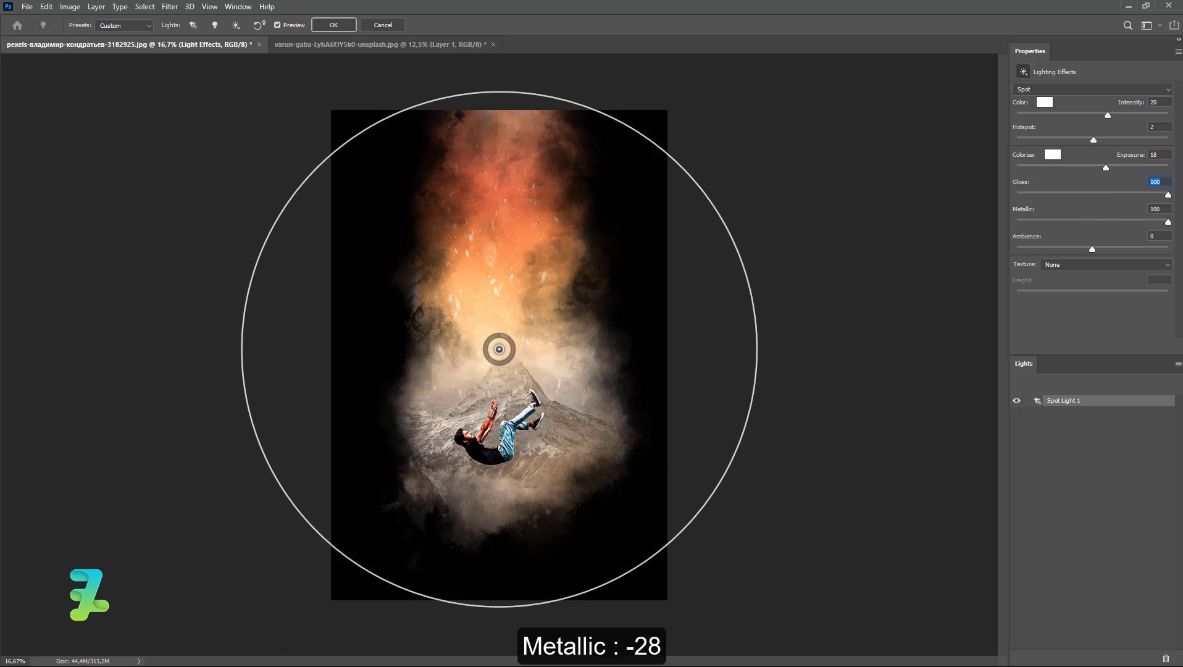
drag(1101, 221, 1025, 222)
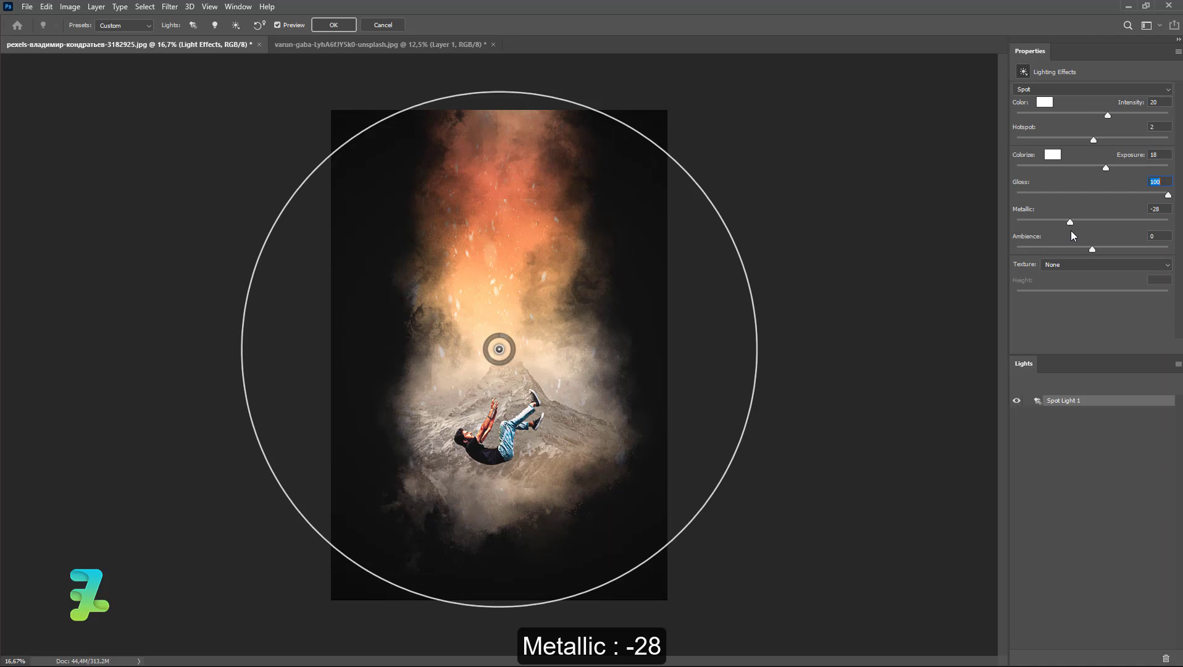
mouse_move(1091, 250)
mouse_down()
mouse_move(1127, 247)
mouse_move(1072, 247)
mouse_move(1091, 249)
mouse_up()
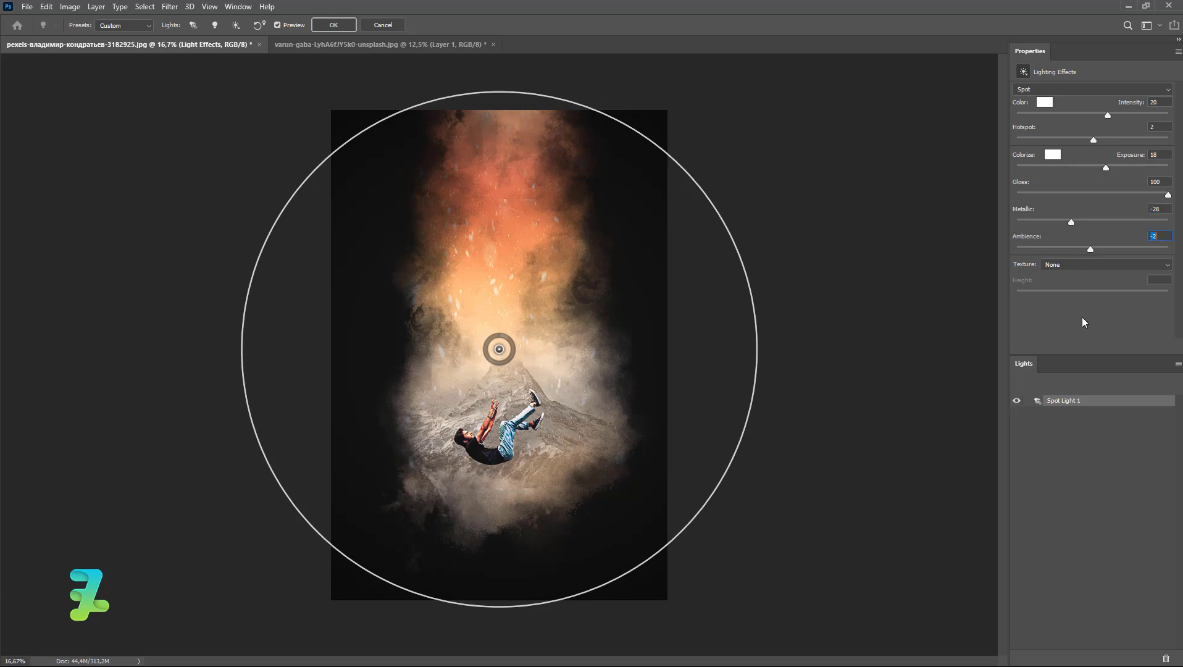
click(1094, 265)
click(1094, 265)
click(336, 28)
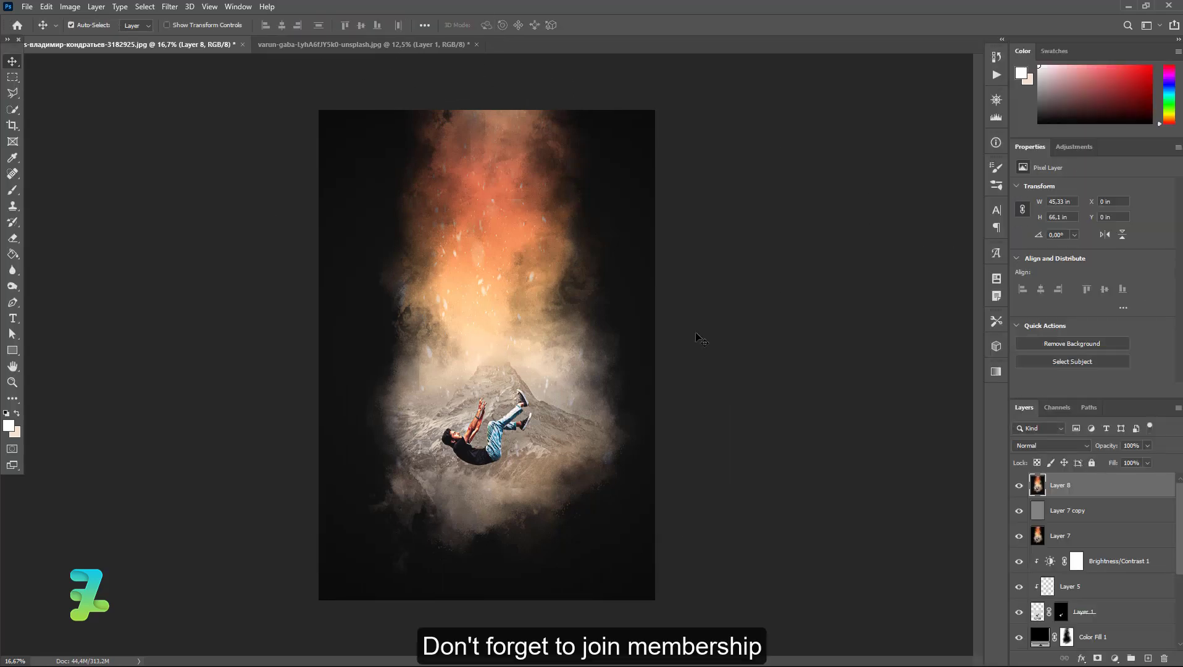
click(1019, 486)
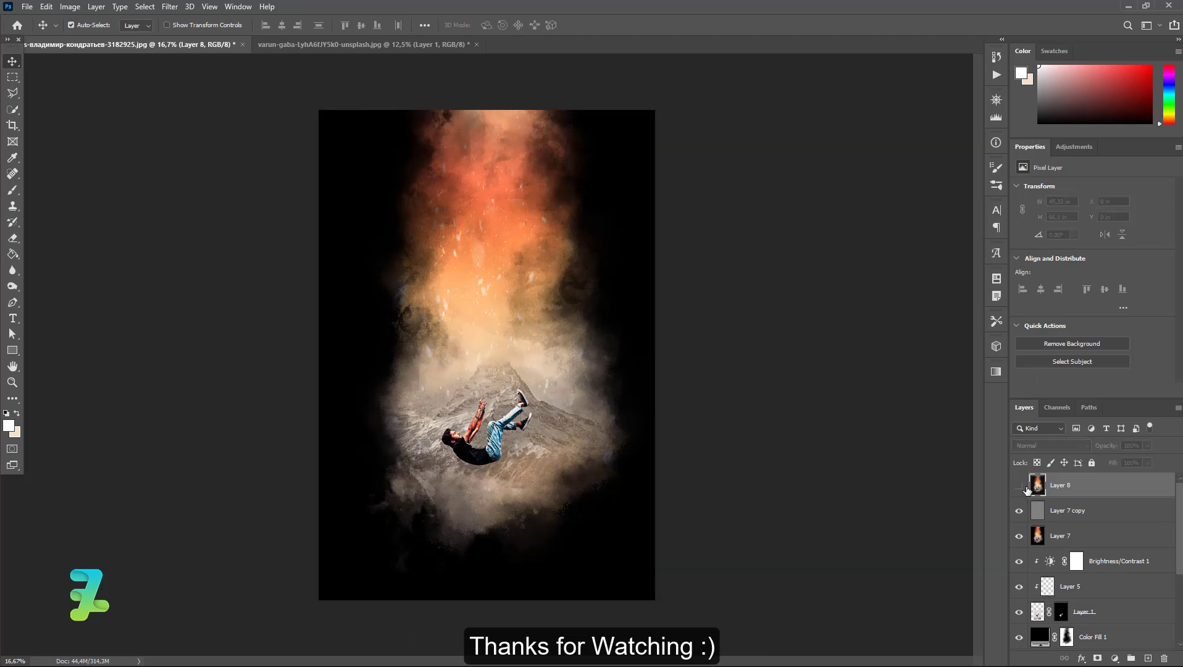
click(1019, 486)
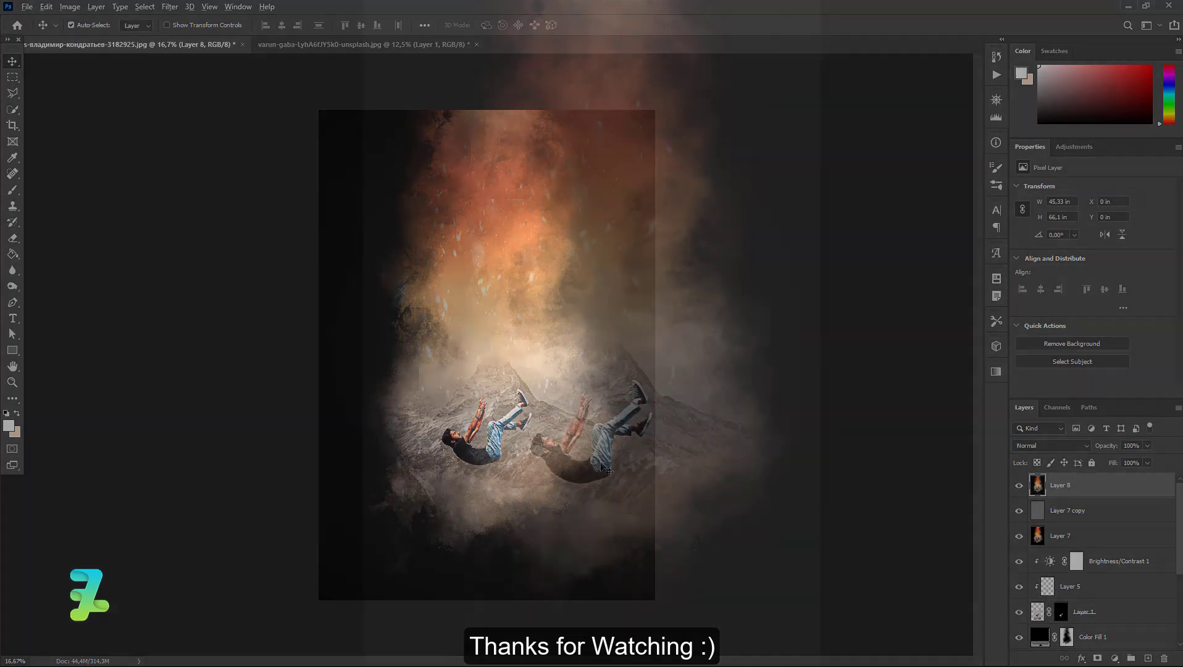
key(alt+Tab)
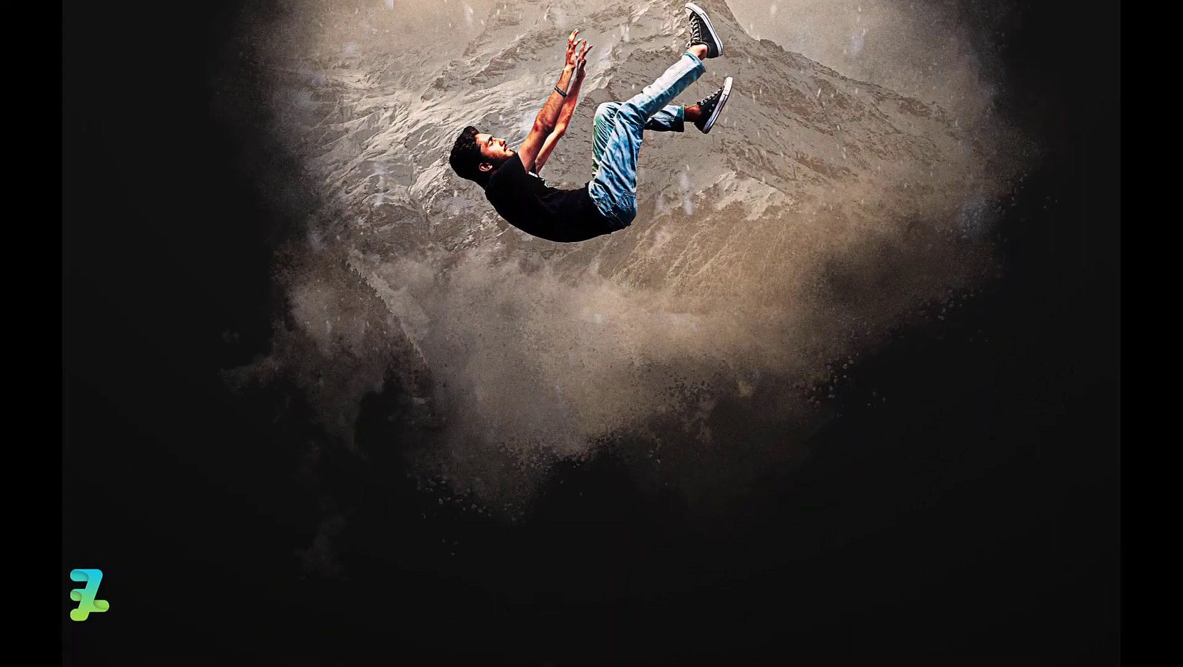